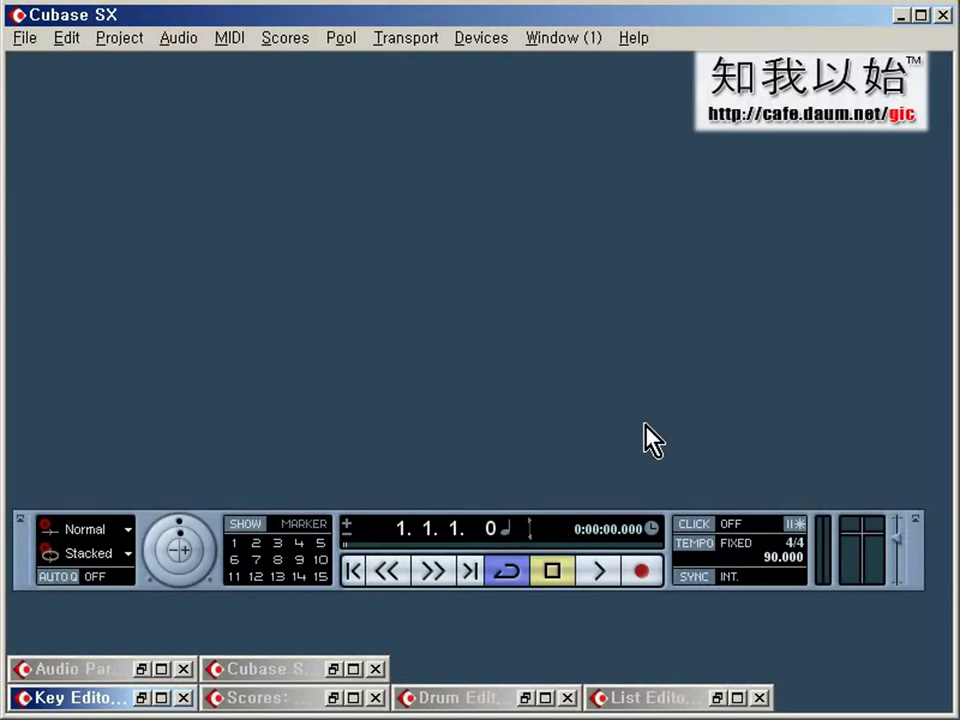
Reset the Transport panel to its Default layout and shift the panel slightly toward the window edge.
{"action": "right_click", "coordinate": [213, 519]}
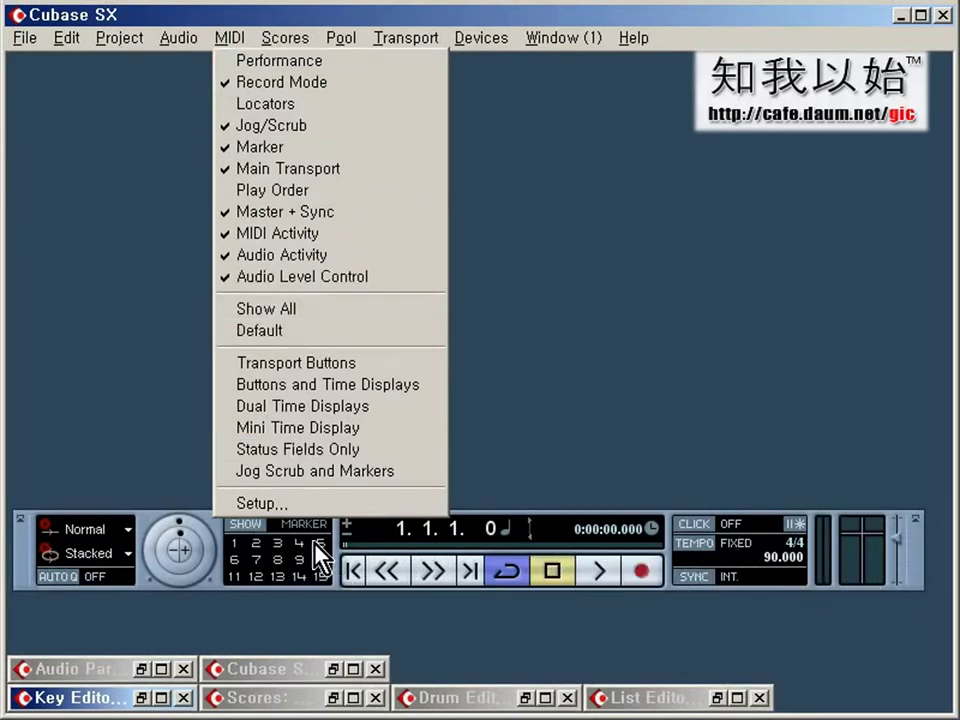
{"action": "left_click", "coordinate": [276, 333]}
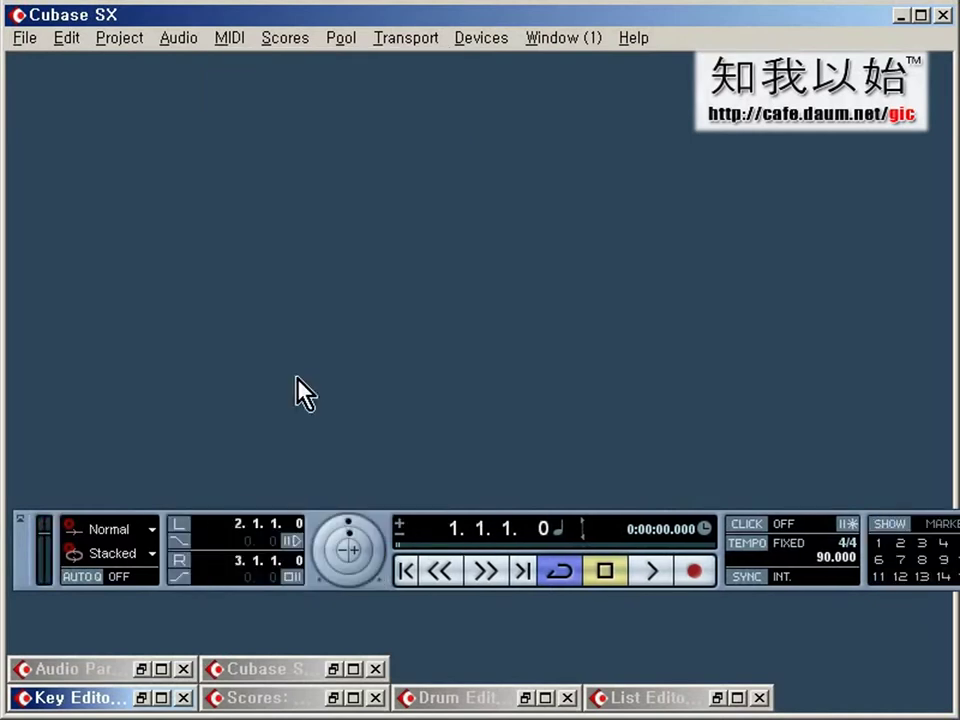
{"action": "mouse_move", "coordinate": [28, 561]}
{"action": "left_mouse_down"}
{"action": "mouse_move", "coordinate": [3, 566]}
{"action": "mouse_move", "coordinate": [21, 563]}
{"action": "left_mouse_up"}
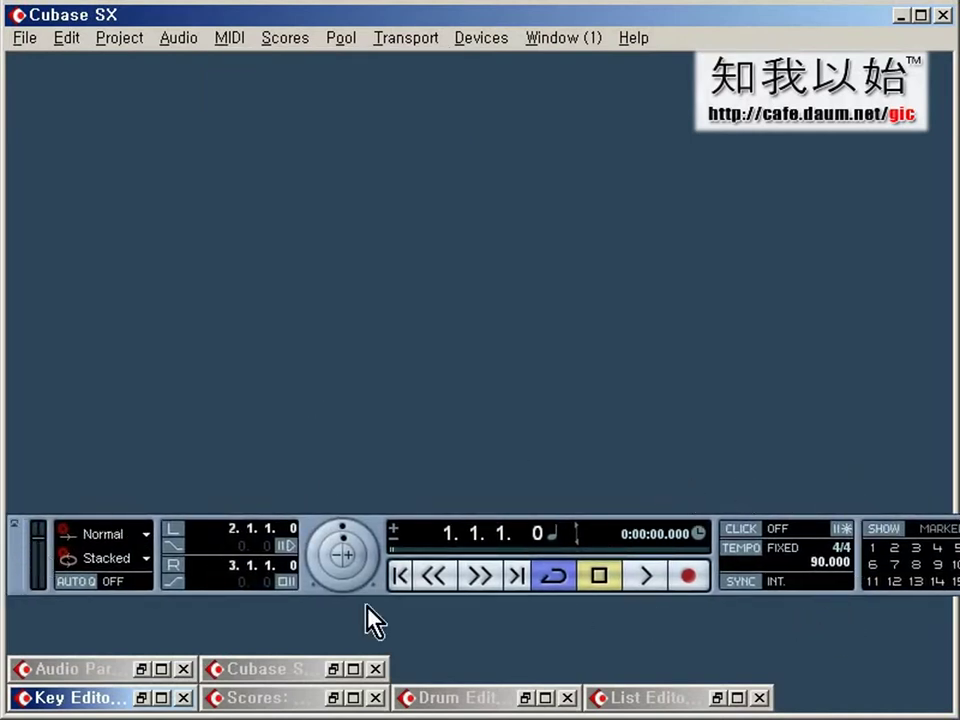
Hide the Marker and Locators sections of the Transport panel and show its Play Order section.
{"action": "right_click", "coordinate": [320, 530]}
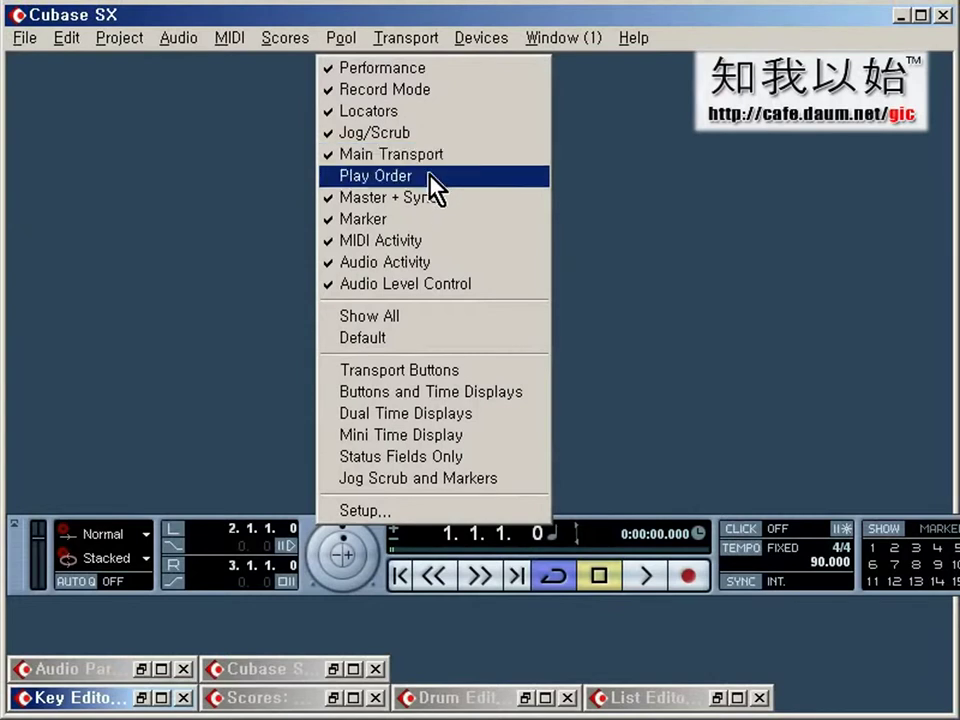
{"action": "left_click", "coordinate": [433, 225]}
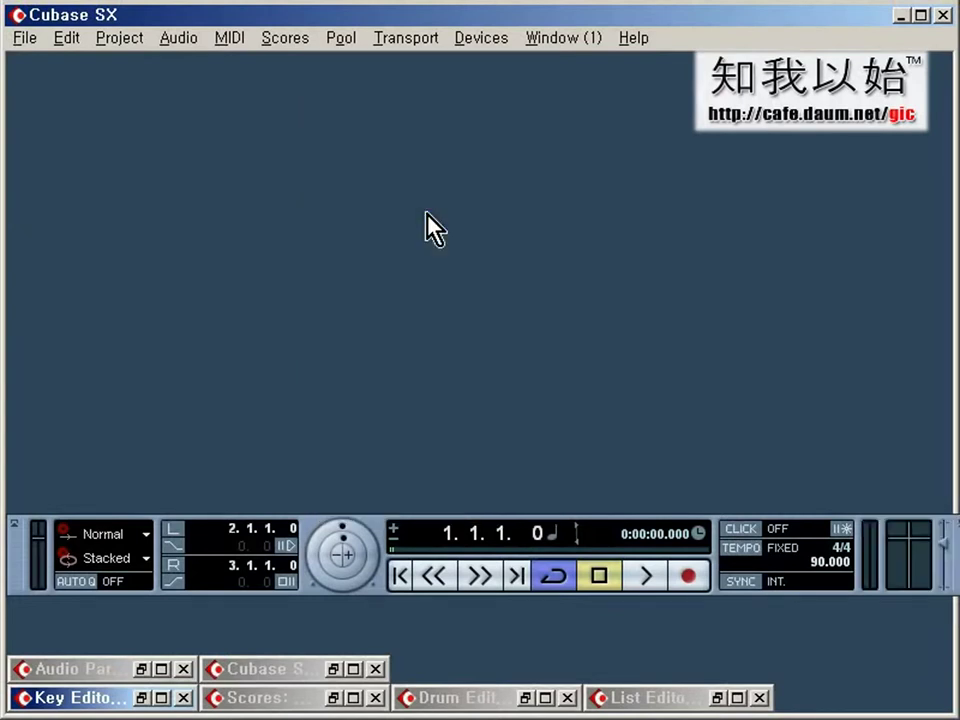
{"action": "right_click", "coordinate": [385, 524]}
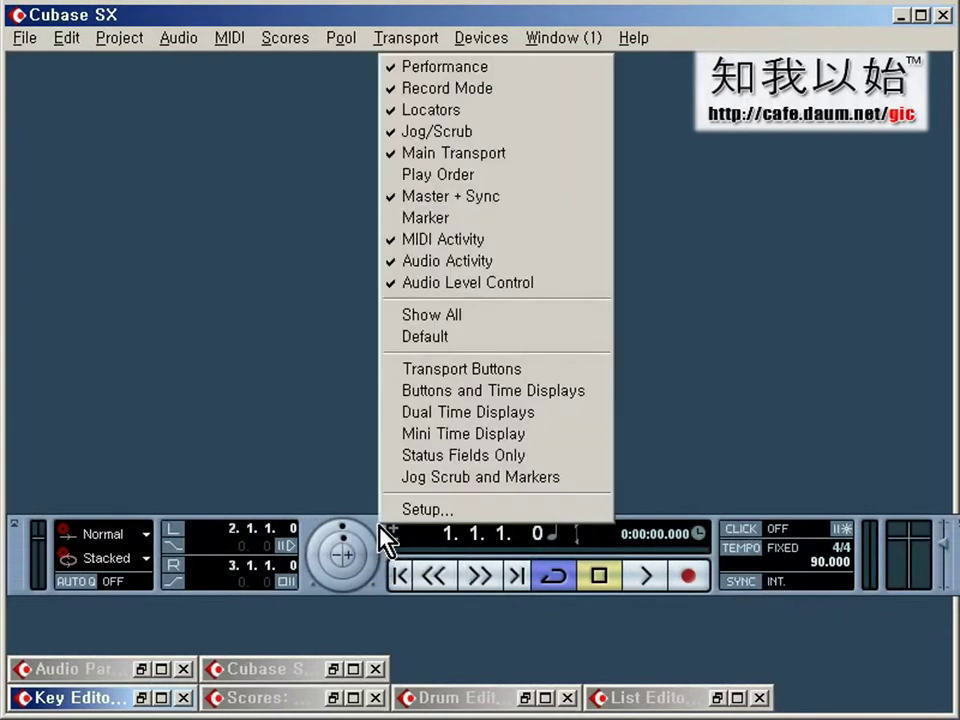
{"action": "left_click", "coordinate": [442, 112]}
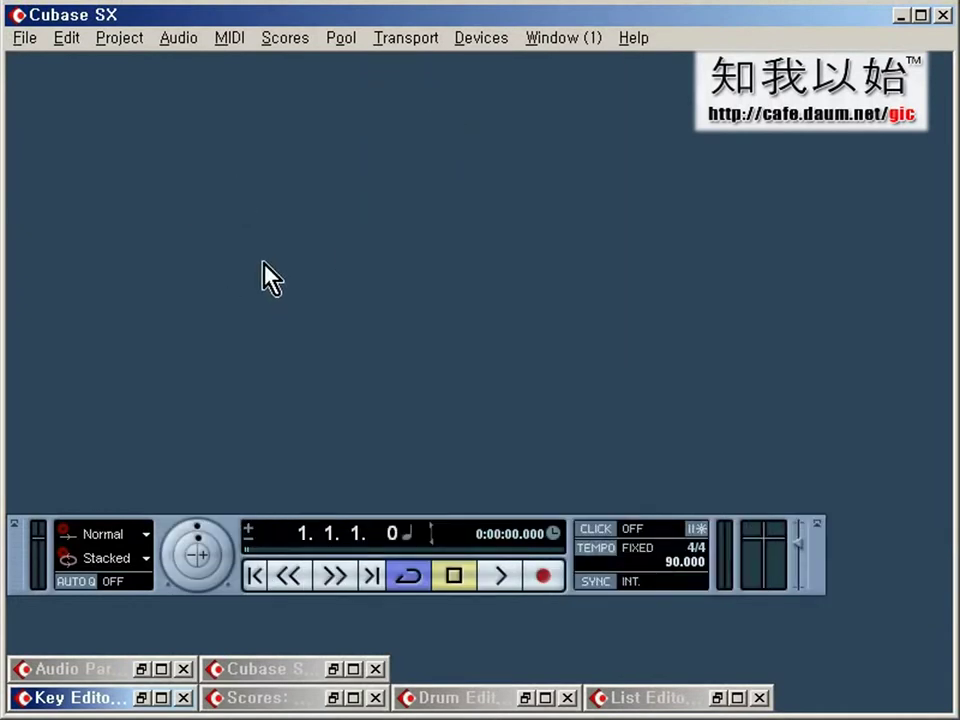
{"action": "right_click", "coordinate": [235, 525]}
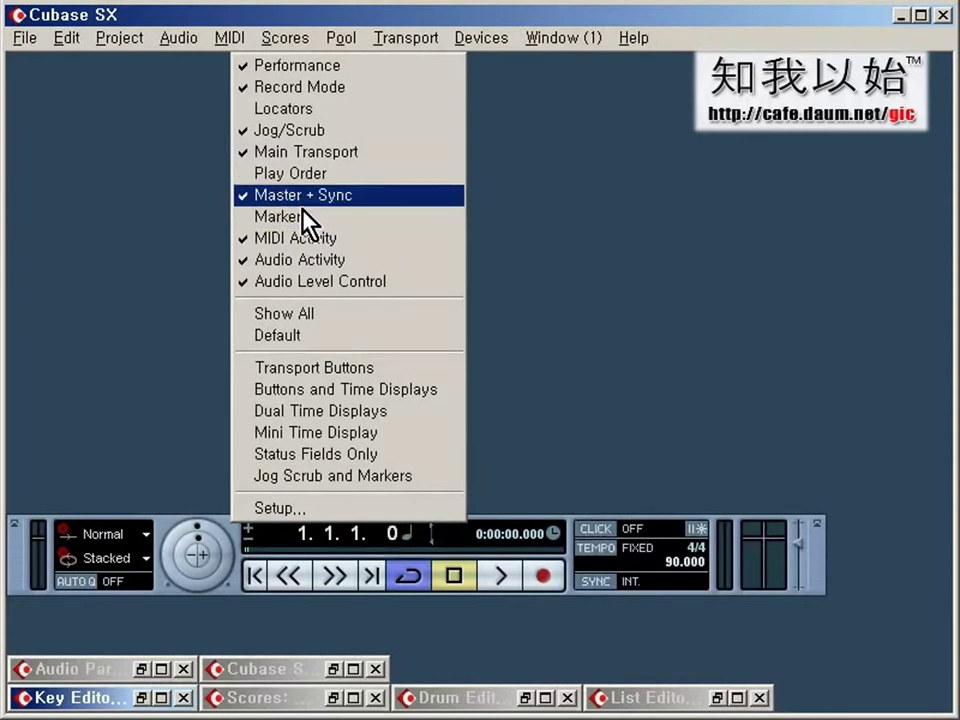
{"action": "left_click", "coordinate": [318, 177]}
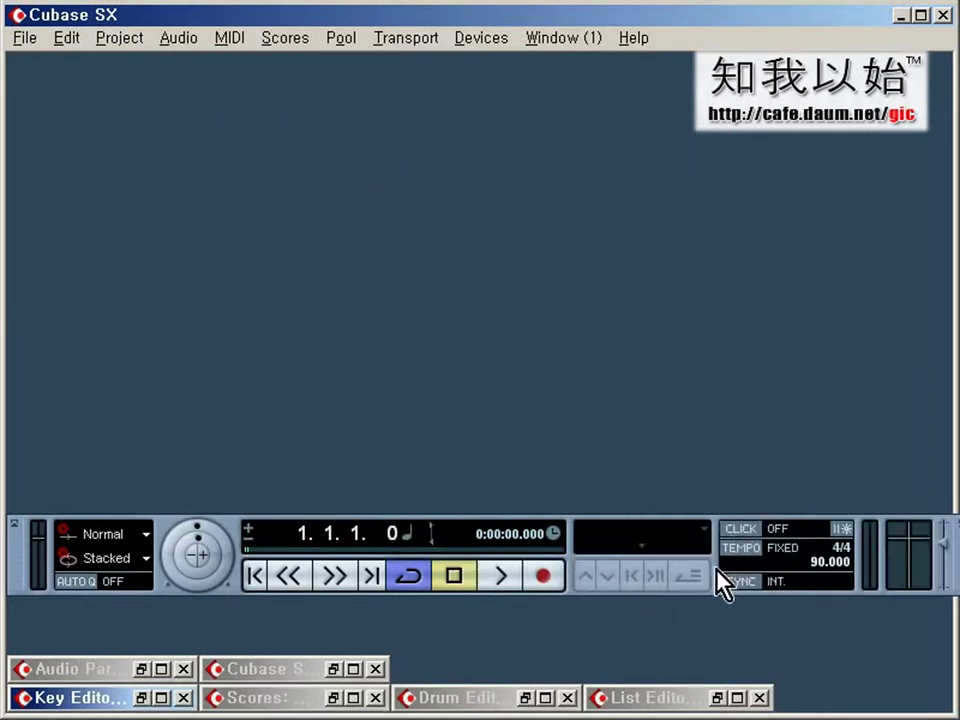
Switch the Transport panel through the Transport Buttons, Buttons and Time Displays, and Mini Time Display layouts, moving the panel inward.
{"action": "right_click", "coordinate": [245, 528]}
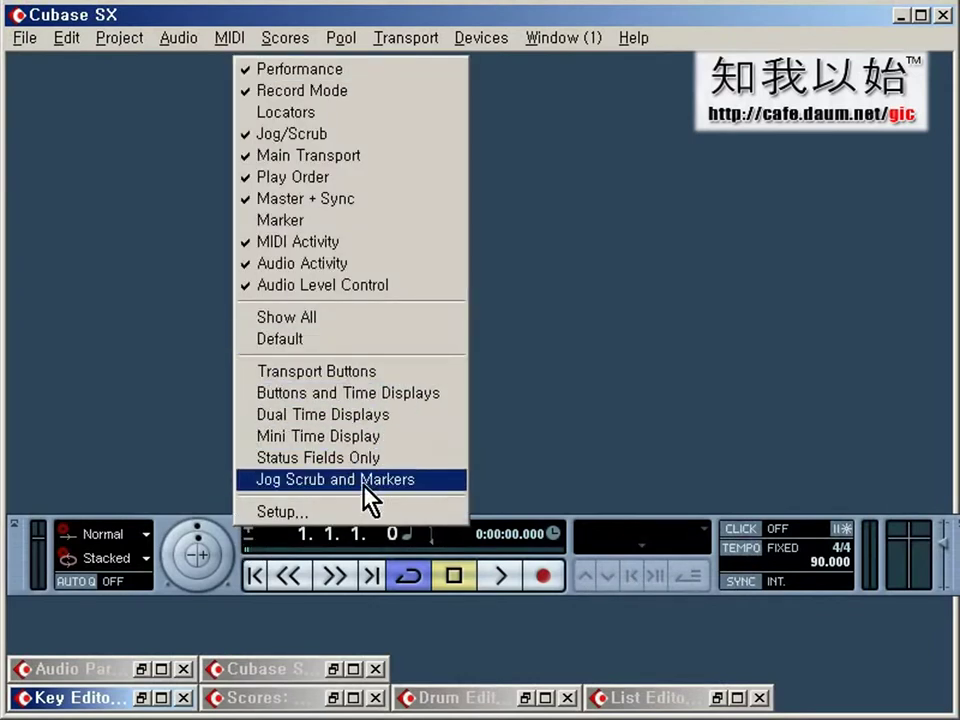
{"action": "left_click", "coordinate": [308, 380]}
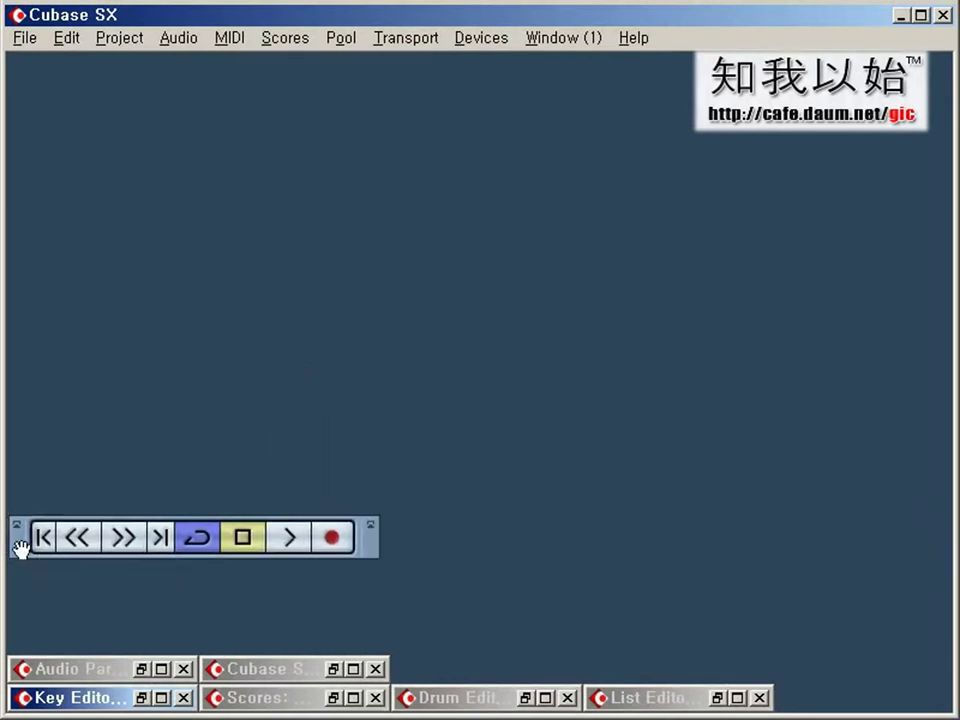
{"action": "left_click_drag", "start_coordinate": [17, 549], "coordinate": [92, 553]}
{"action": "right_click", "coordinate": [89, 553]}
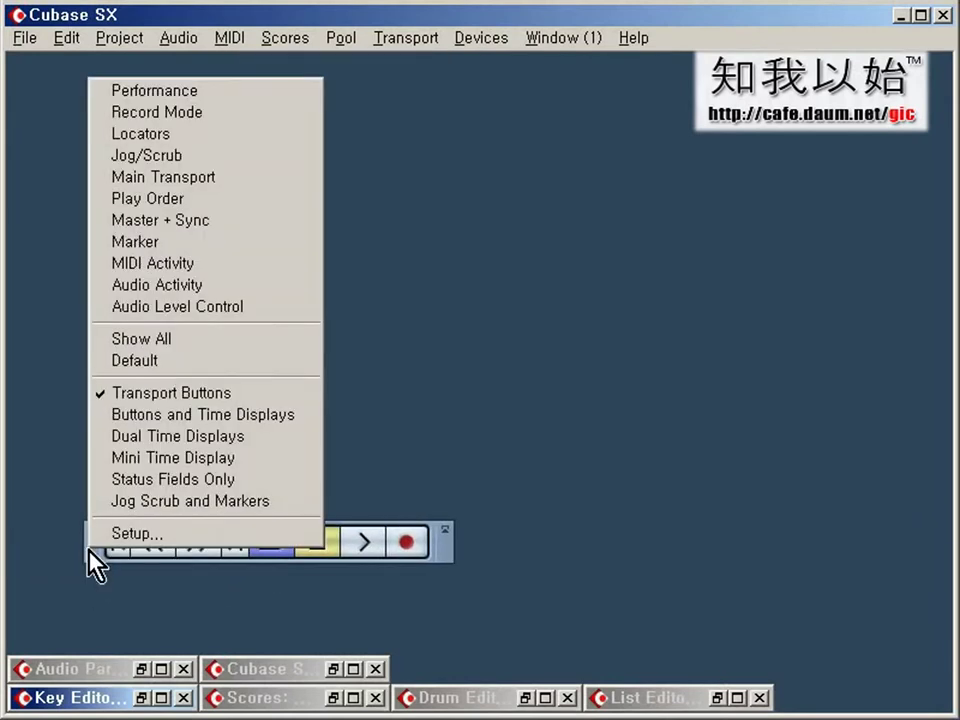
{"action": "left_click", "coordinate": [189, 414]}
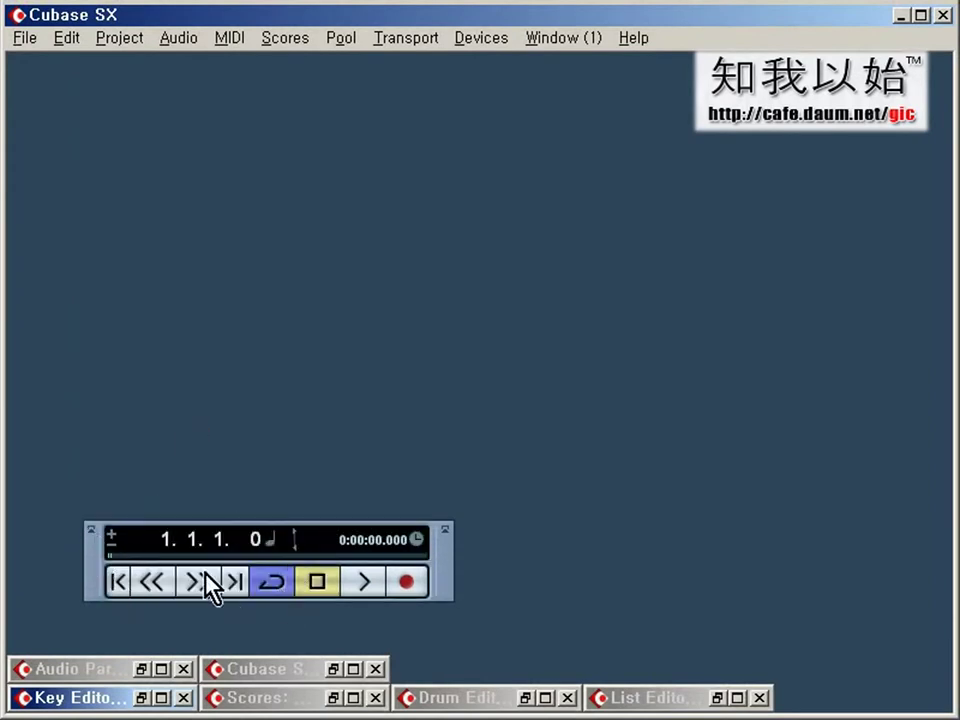
{"action": "right_click", "coordinate": [97, 567]}
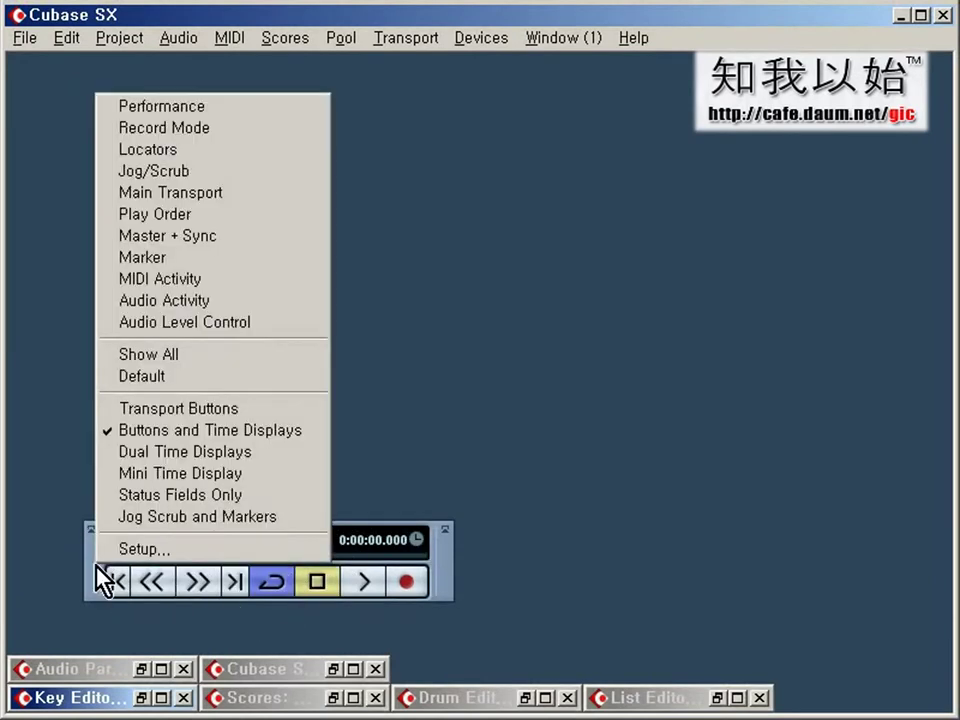
{"action": "left_click", "coordinate": [192, 472]}
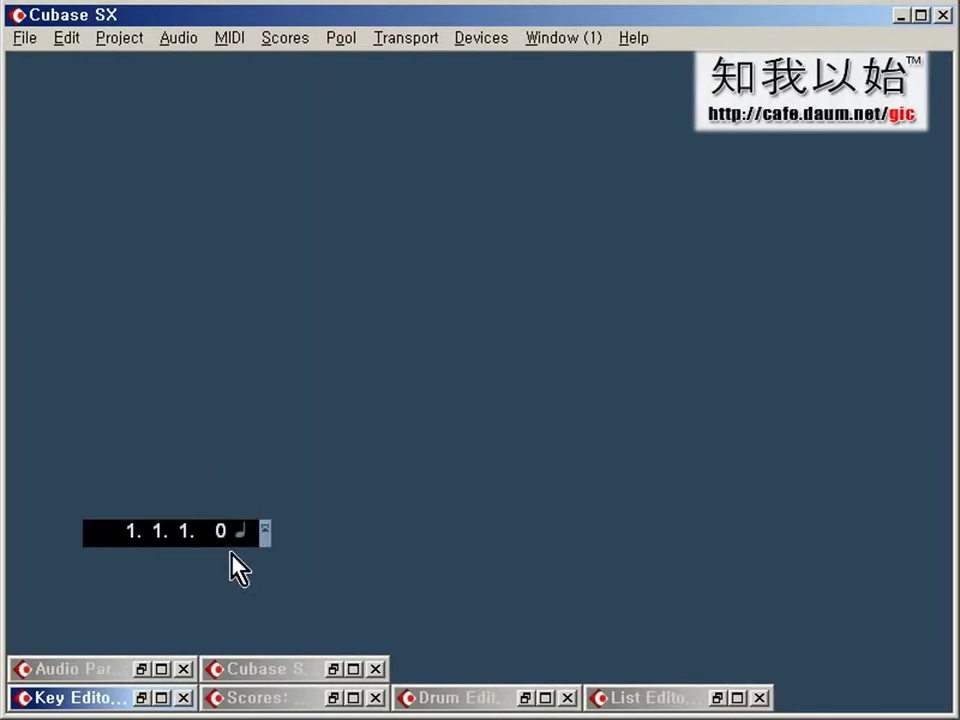
Restore the Transport panel's Default layout and move the panel back beside the window edge.
{"action": "right_click", "coordinate": [268, 540]}
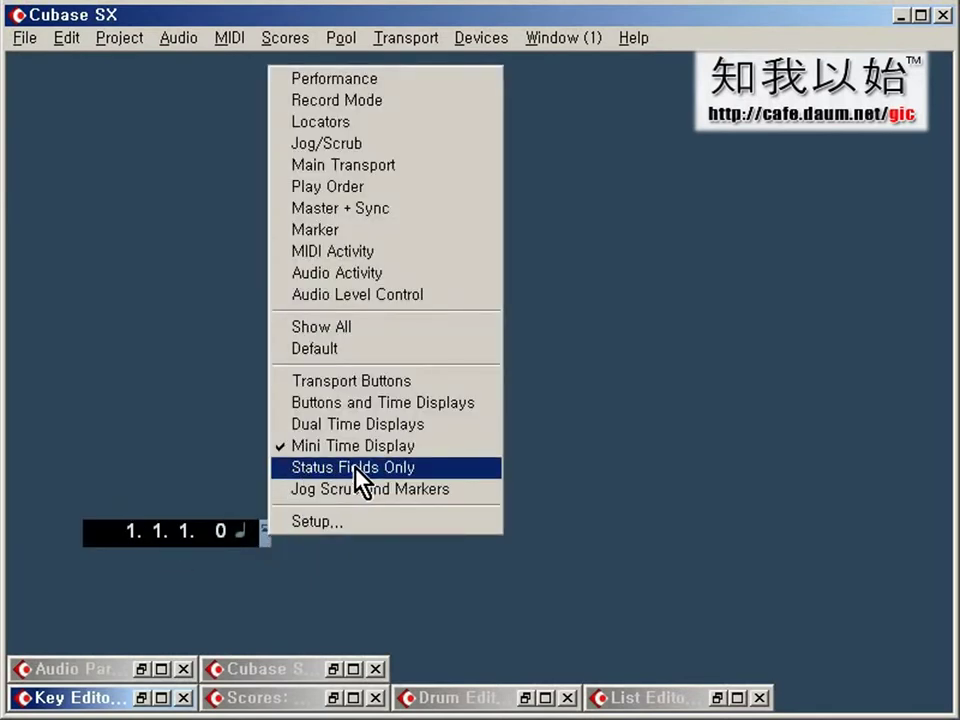
{"action": "left_click", "coordinate": [340, 350]}
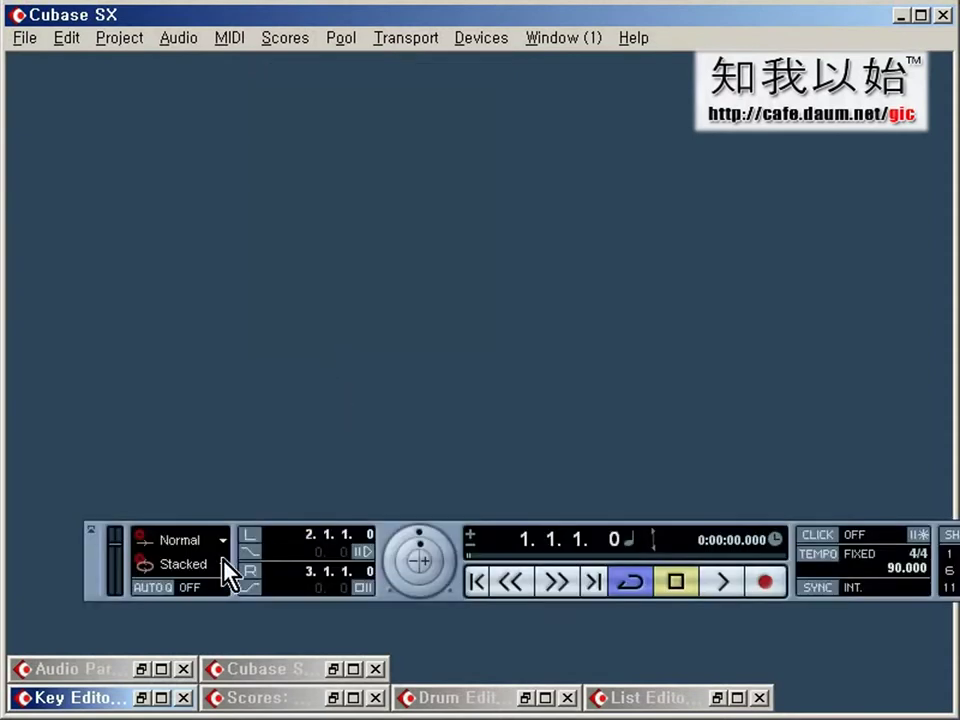
{"action": "left_click_drag", "start_coordinate": [94, 574], "coordinate": [22, 596]}
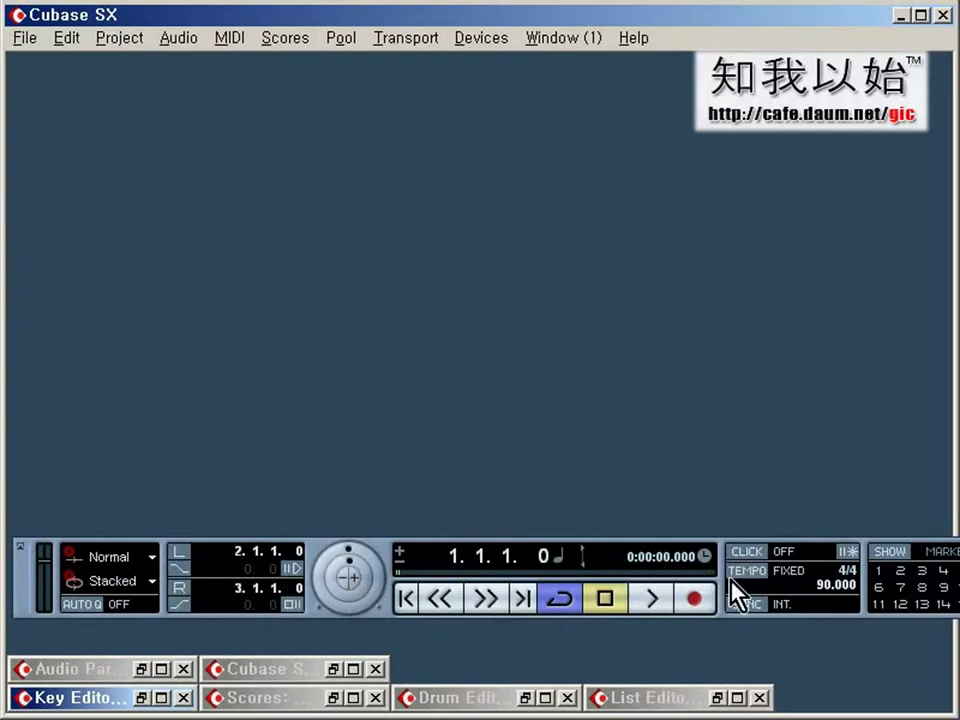
Open the Transport panel's Setup dialog, place it clear of the panel, and make the hidden Play Order item visible.
{"action": "right_click", "coordinate": [316, 550]}
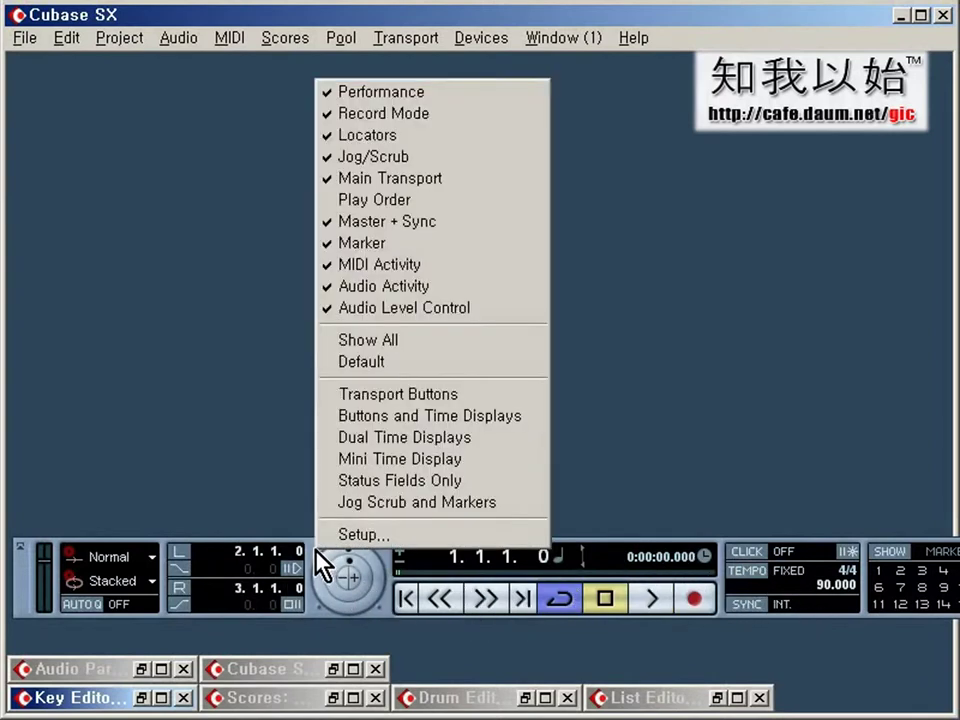
{"action": "left_click", "coordinate": [374, 534]}
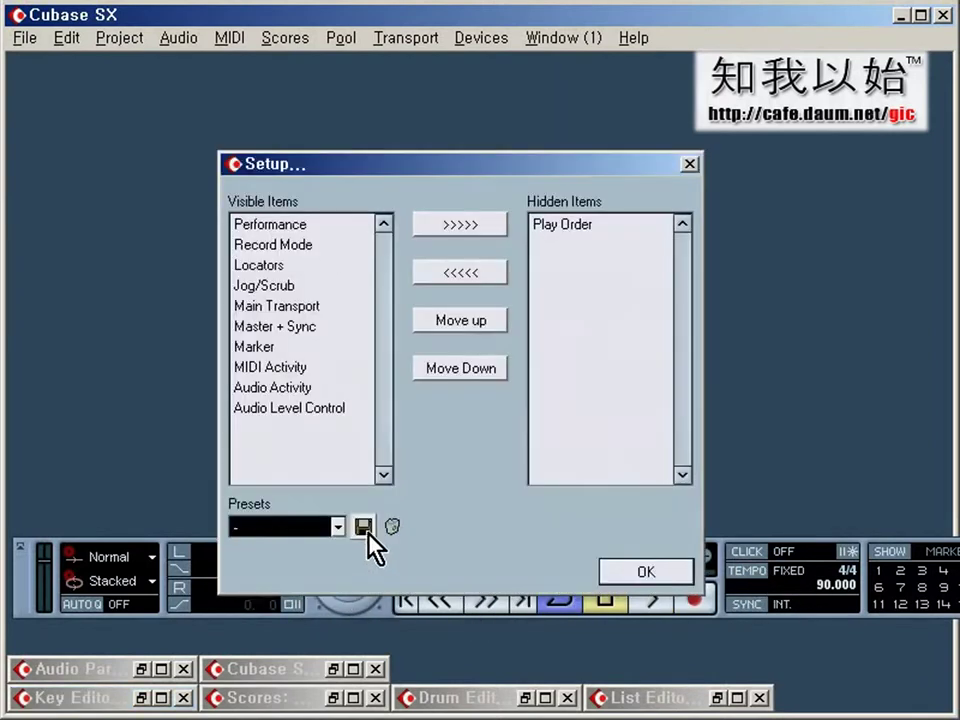
{"action": "left_click_drag", "start_coordinate": [416, 165], "coordinate": [380, 74]}
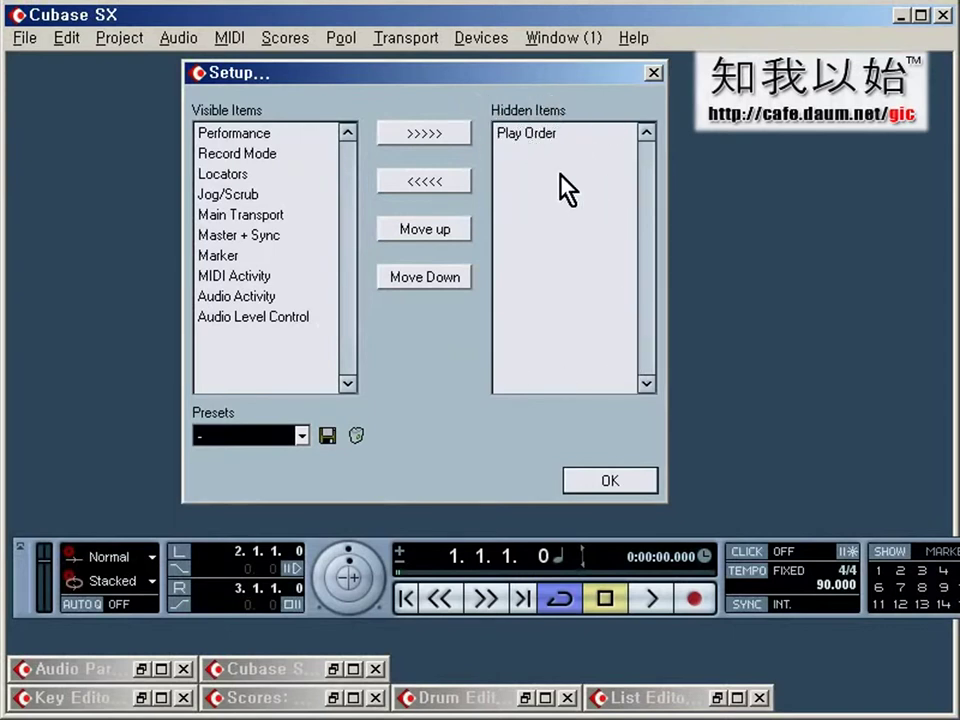
{"action": "left_click", "coordinate": [518, 136]}
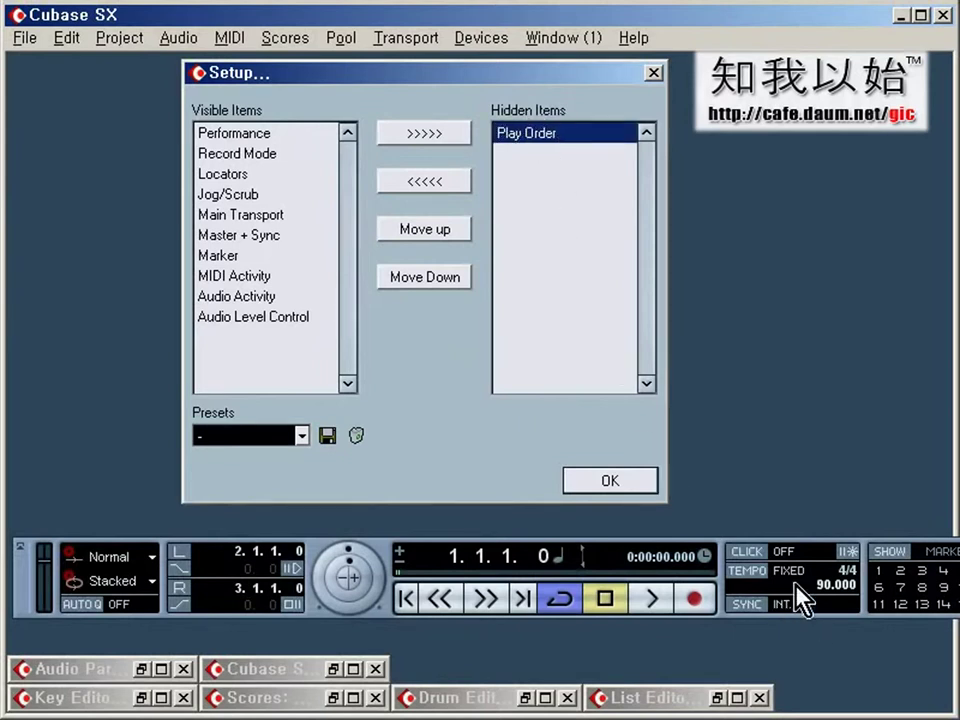
{"action": "left_click", "coordinate": [437, 181]}
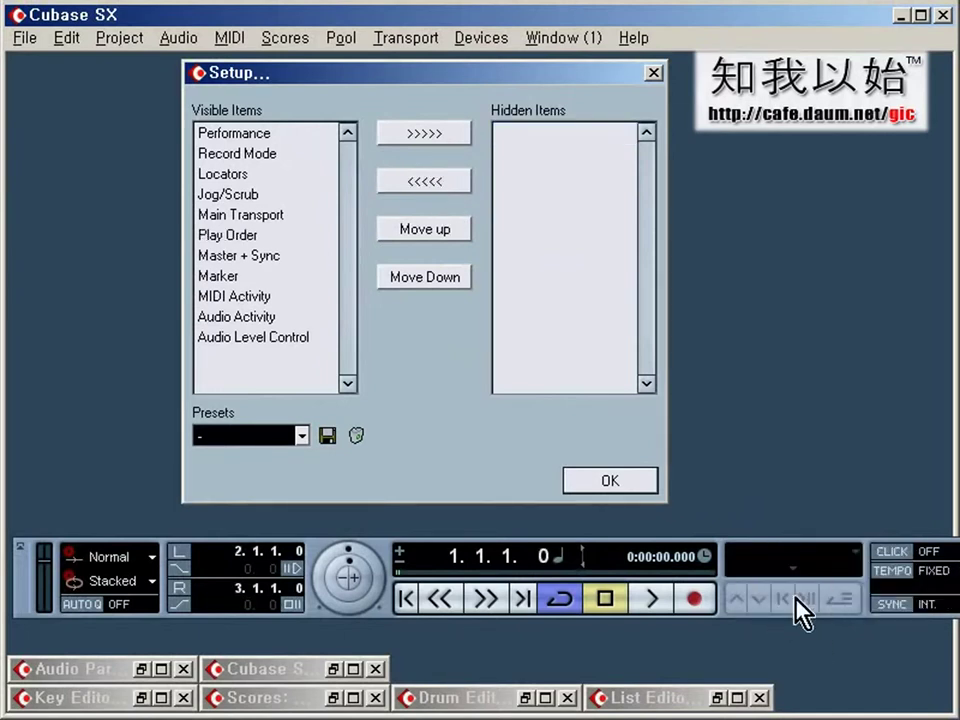
Move Play Order and Jog/Scrub from the visible items to the hidden items.
{"action": "left_click", "coordinate": [228, 235]}
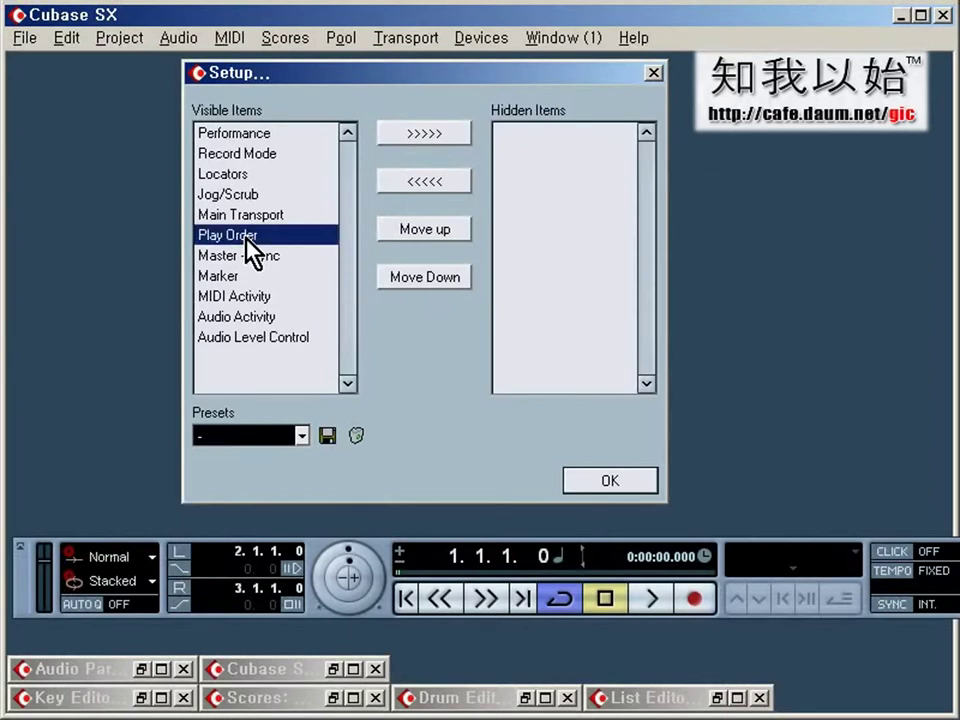
{"action": "left_click", "coordinate": [412, 136]}
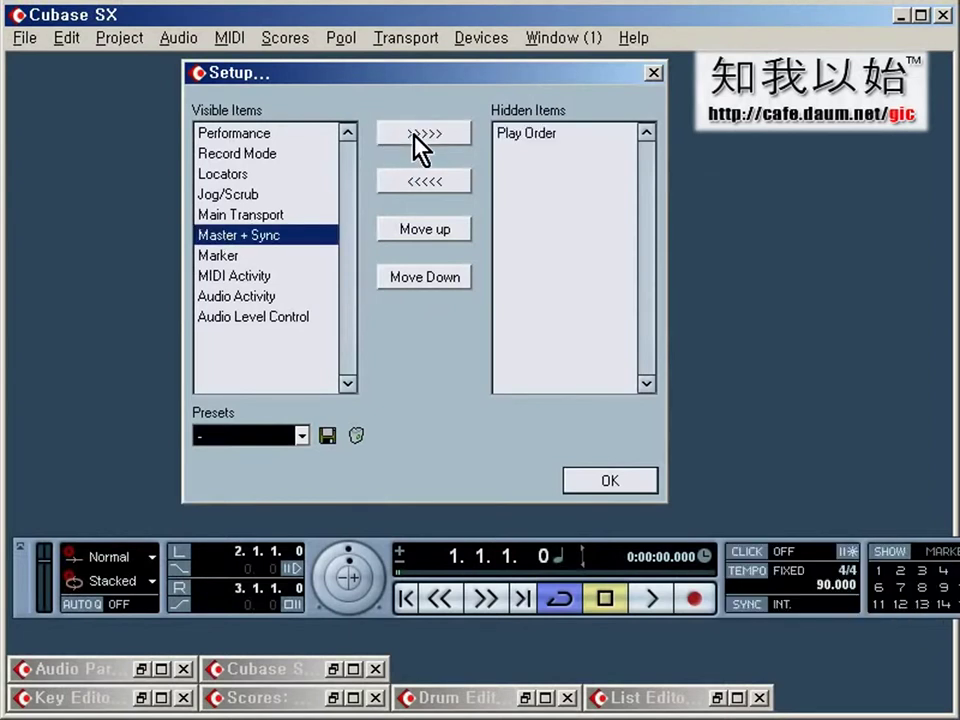
{"action": "left_click", "coordinate": [252, 195]}
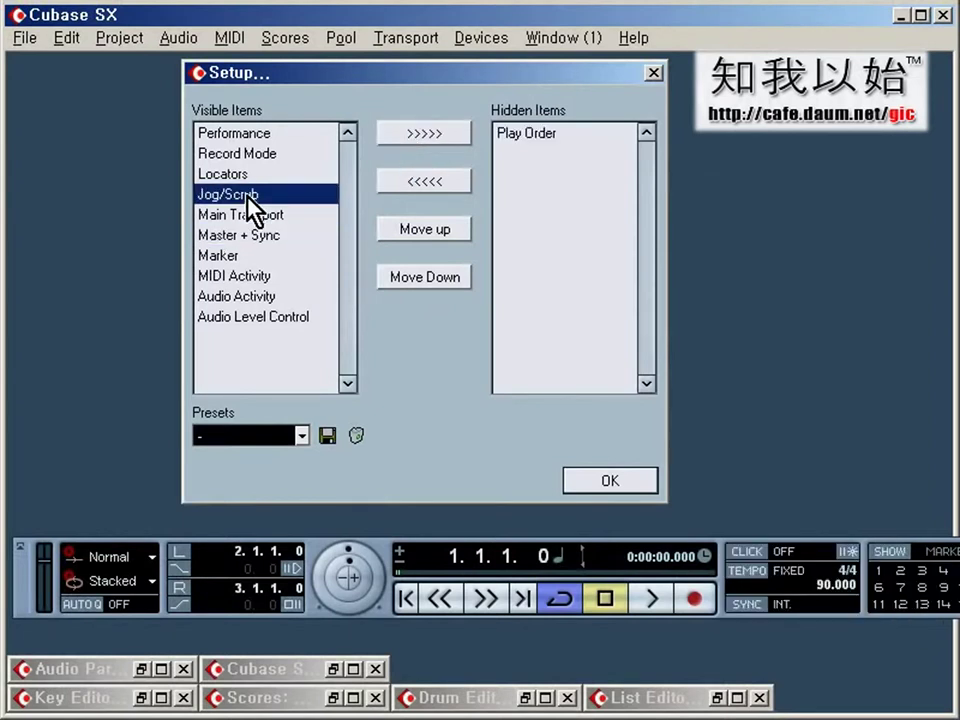
{"action": "left_click", "coordinate": [432, 138]}
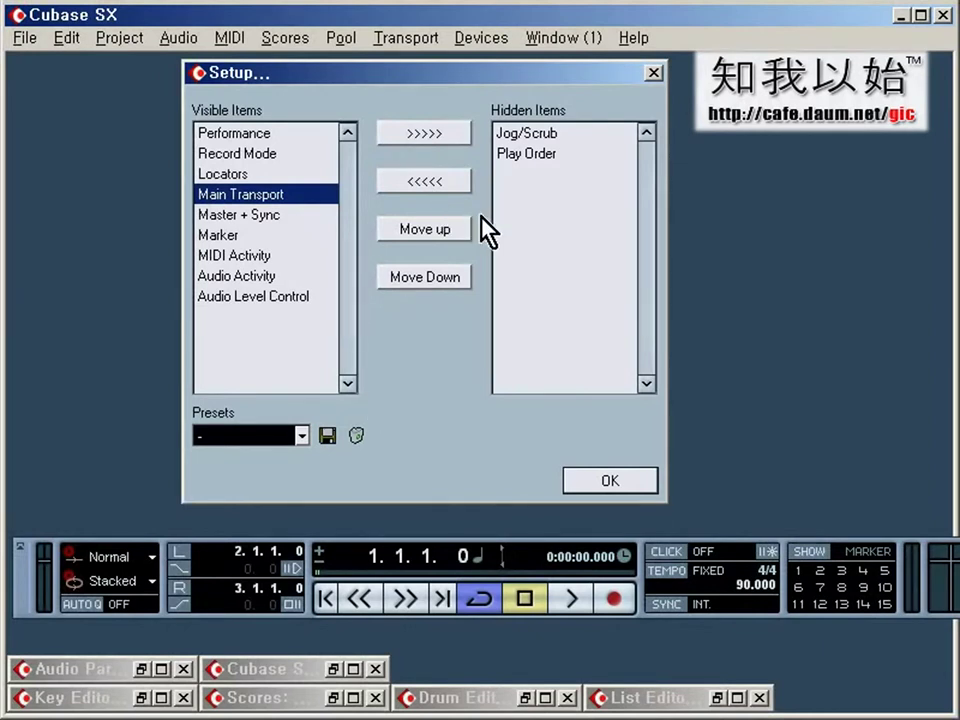
Move Marker up to first place in the visible items, ahead of Performance.
{"action": "left_click", "coordinate": [250, 135]}
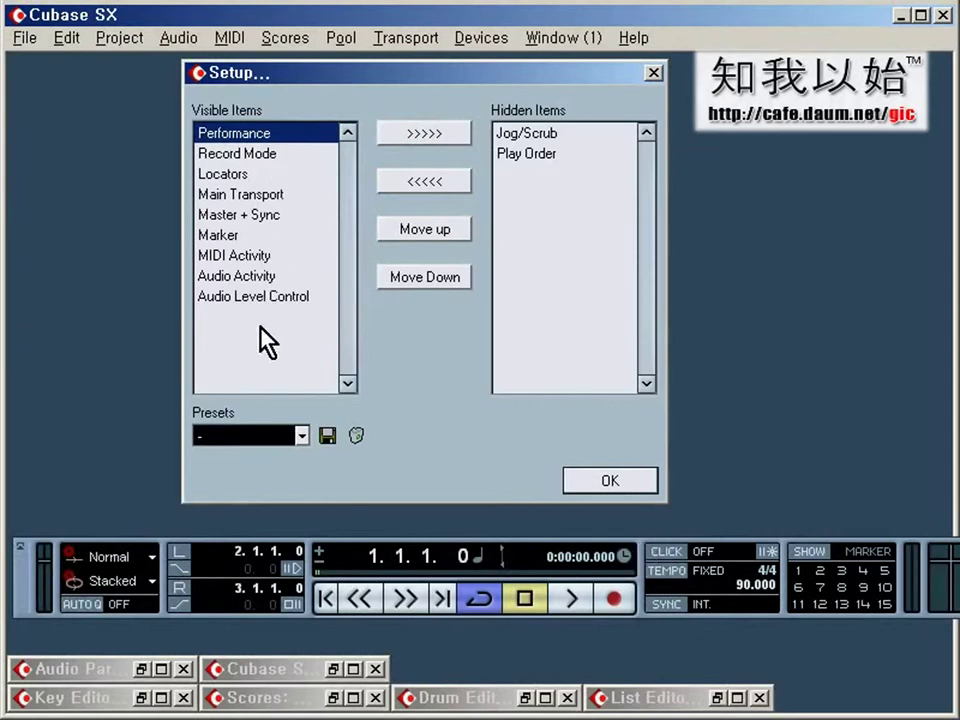
{"action": "left_click", "coordinate": [226, 235]}
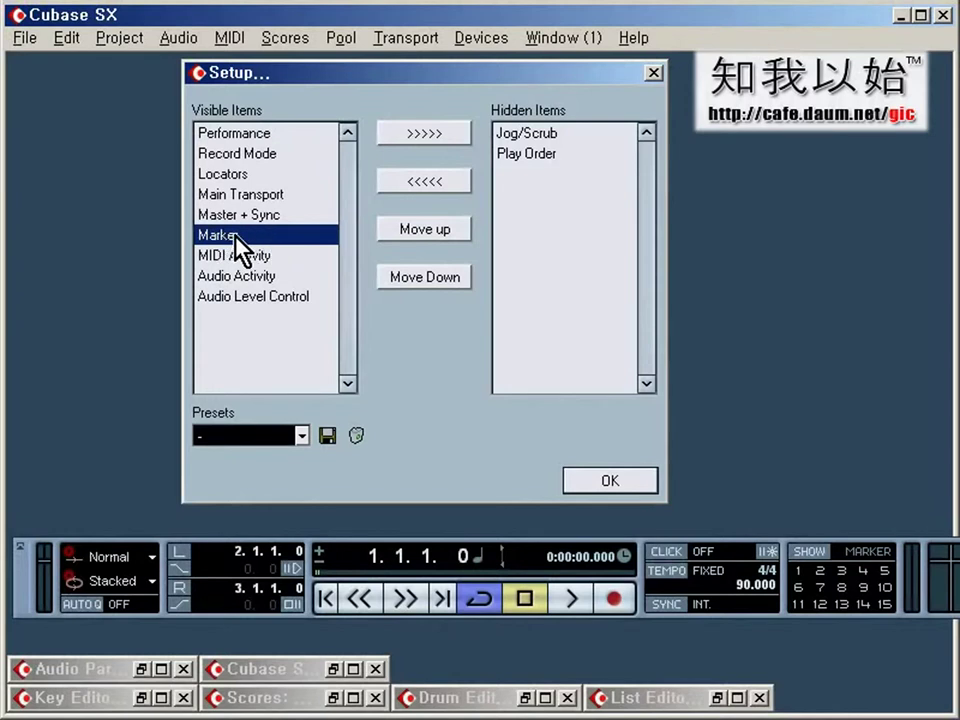
{"action": "left_click", "coordinate": [440, 232]}
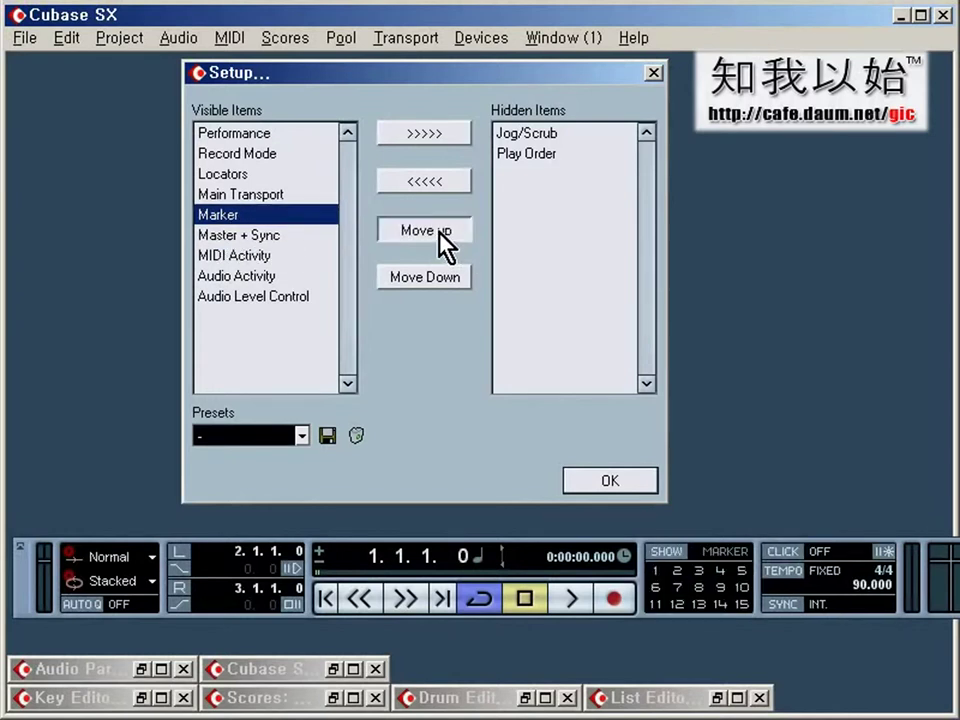
{"action": "left_click", "coordinate": [439, 231]}
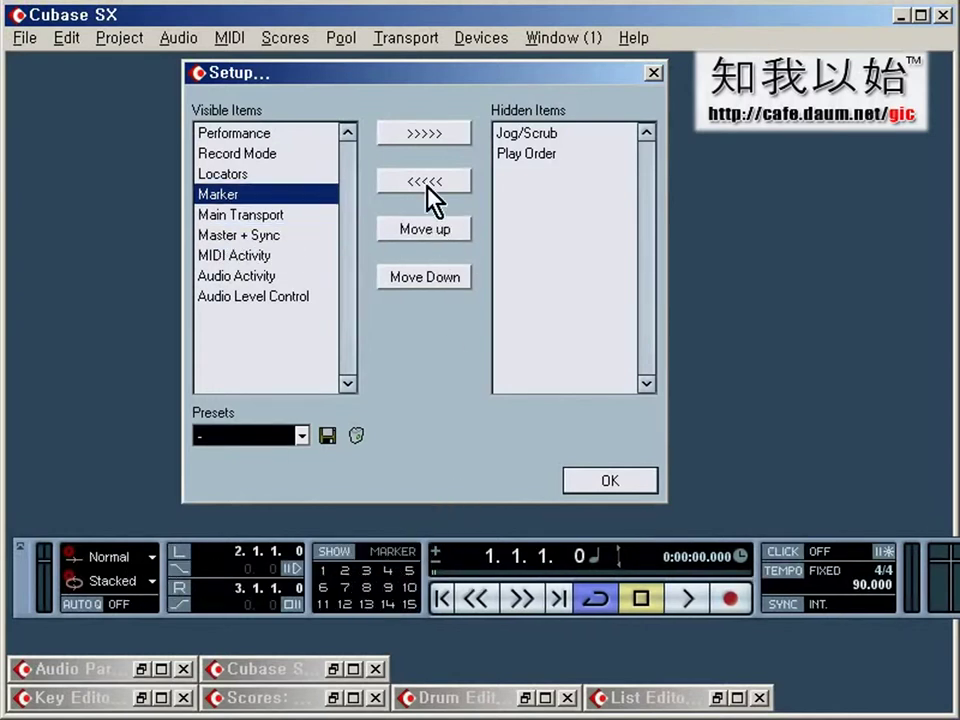
{"action": "left_click", "coordinate": [421, 226]}
{"action": "left_click", "coordinate": [421, 226]}
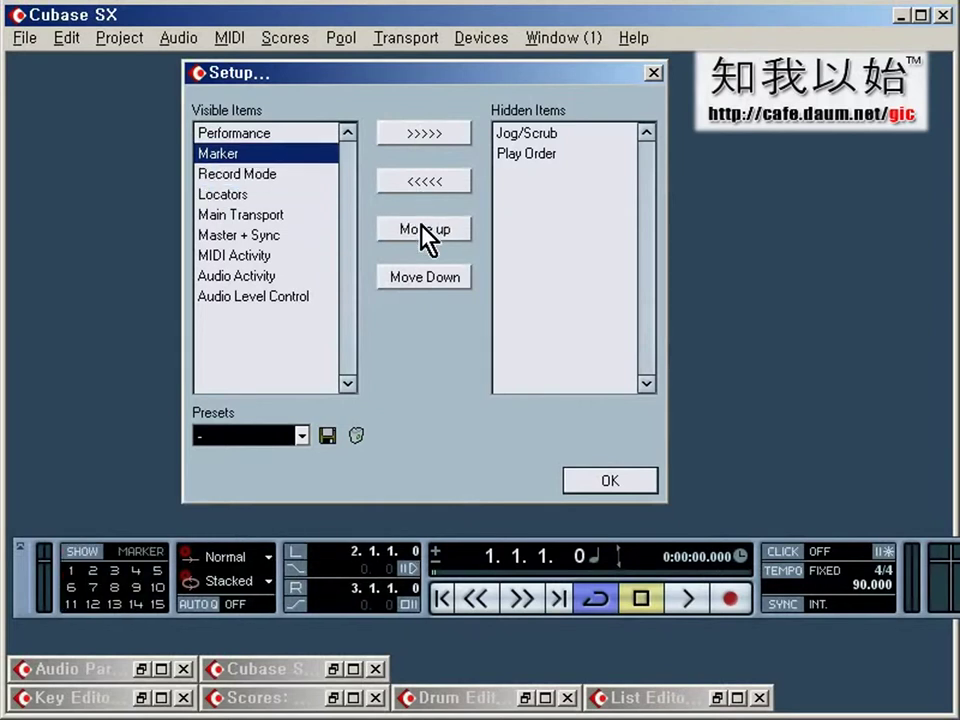
{"action": "left_click", "coordinate": [421, 227]}
Move Locators down to just below Master + Sync in the visible items, and hide it.
{"action": "left_click", "coordinate": [237, 193]}
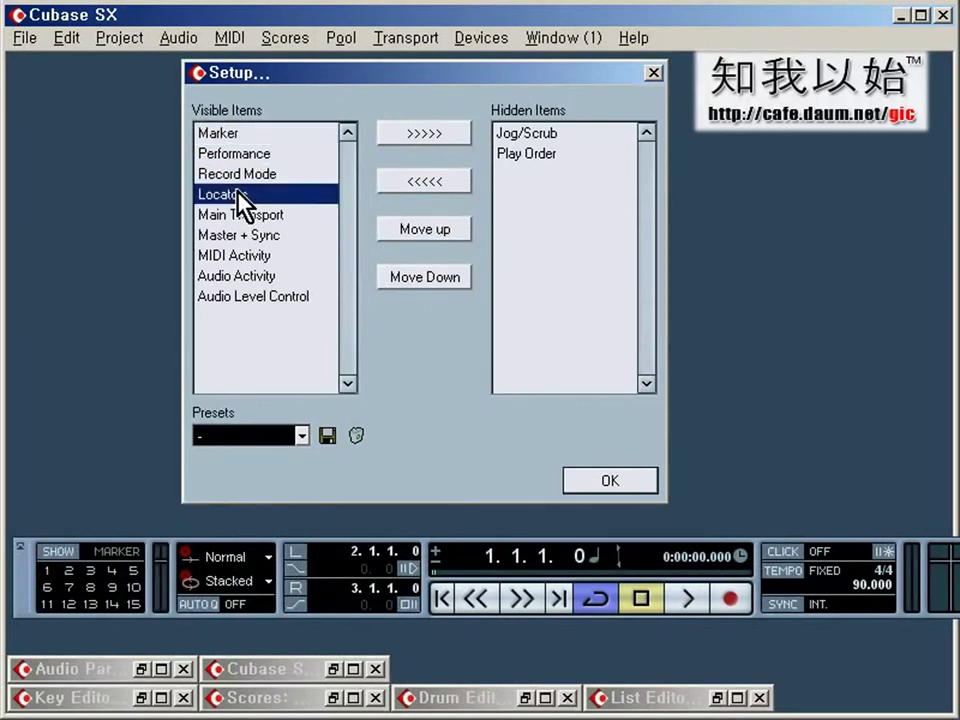
{"action": "left_click", "coordinate": [430, 274]}
{"action": "left_click", "coordinate": [430, 274]}
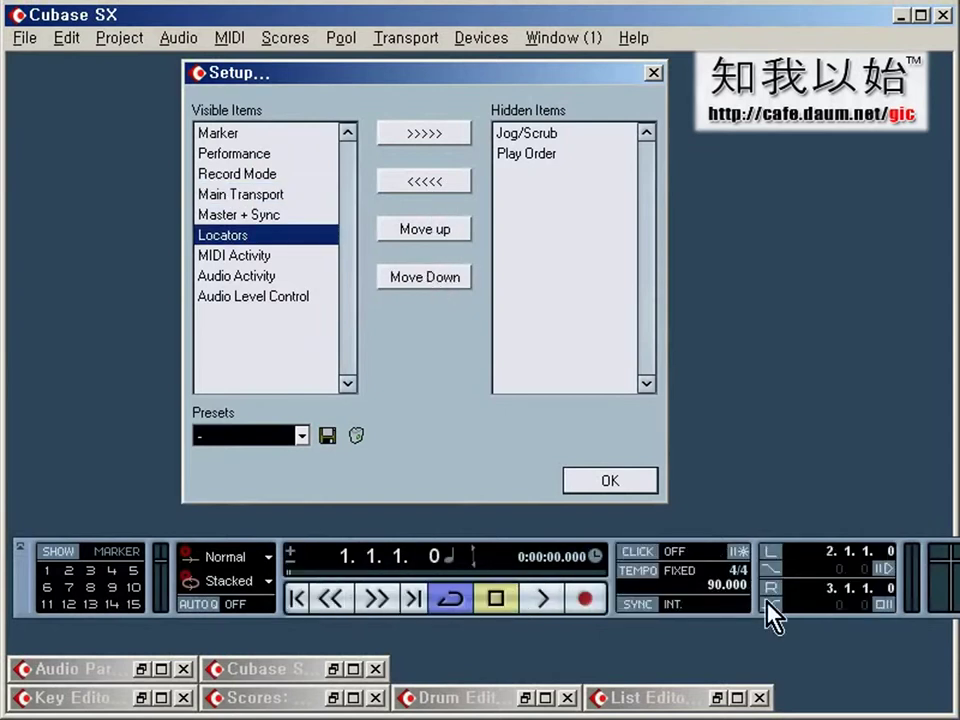
{"action": "left_click", "coordinate": [425, 134]}
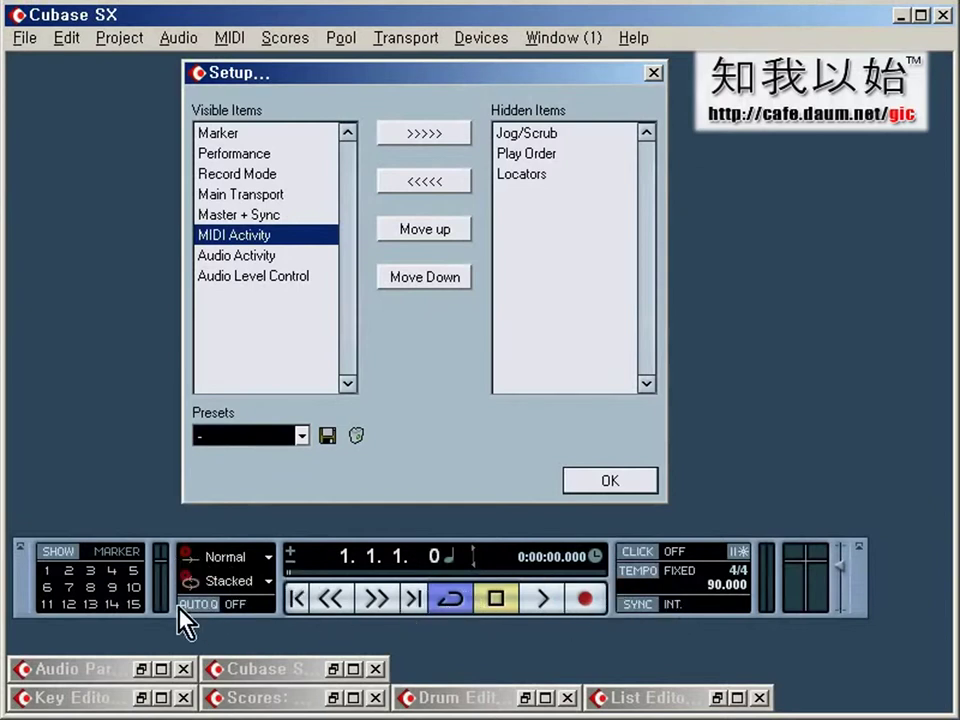
Move Main Transport up to first place in the visible items, ahead of Marker.
{"action": "left_click", "coordinate": [276, 195]}
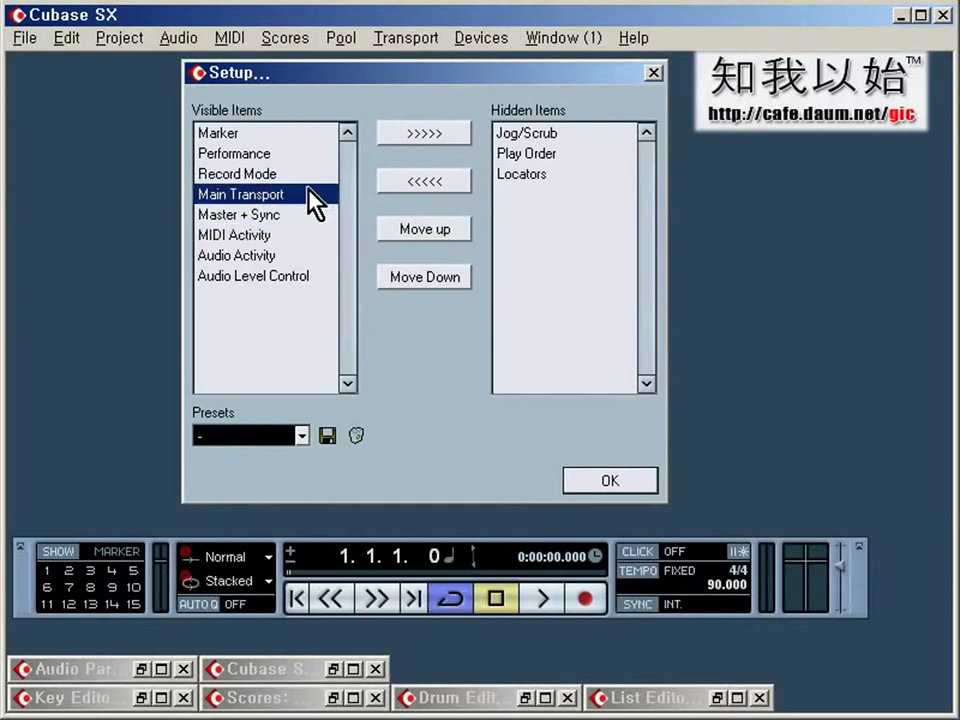
{"action": "left_click", "coordinate": [435, 229]}
{"action": "left_click", "coordinate": [435, 229]}
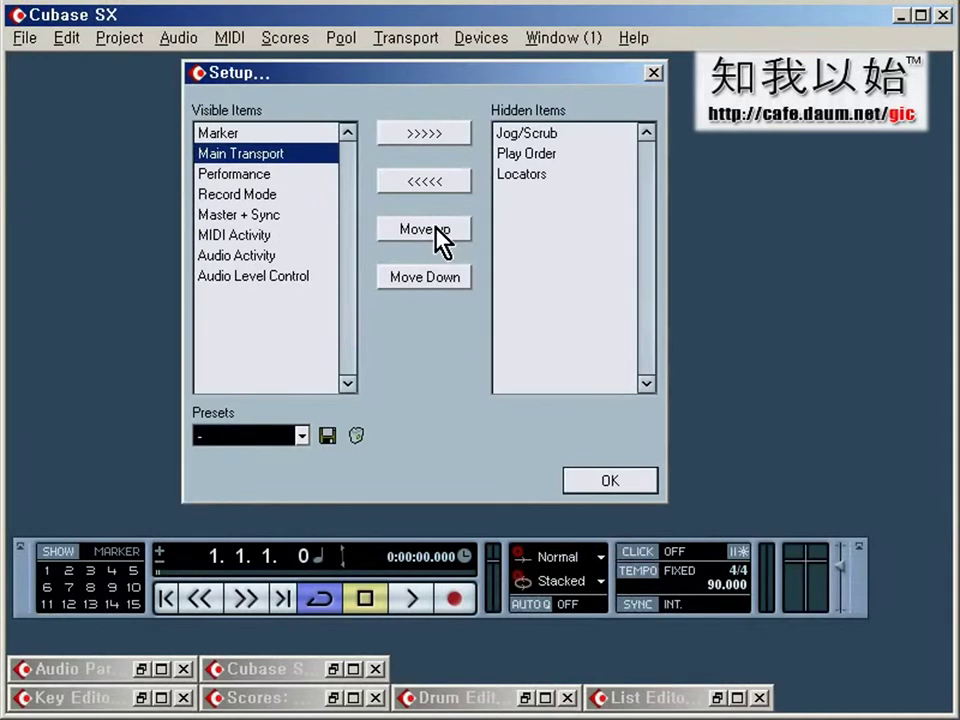
{"action": "left_click", "coordinate": [435, 229]}
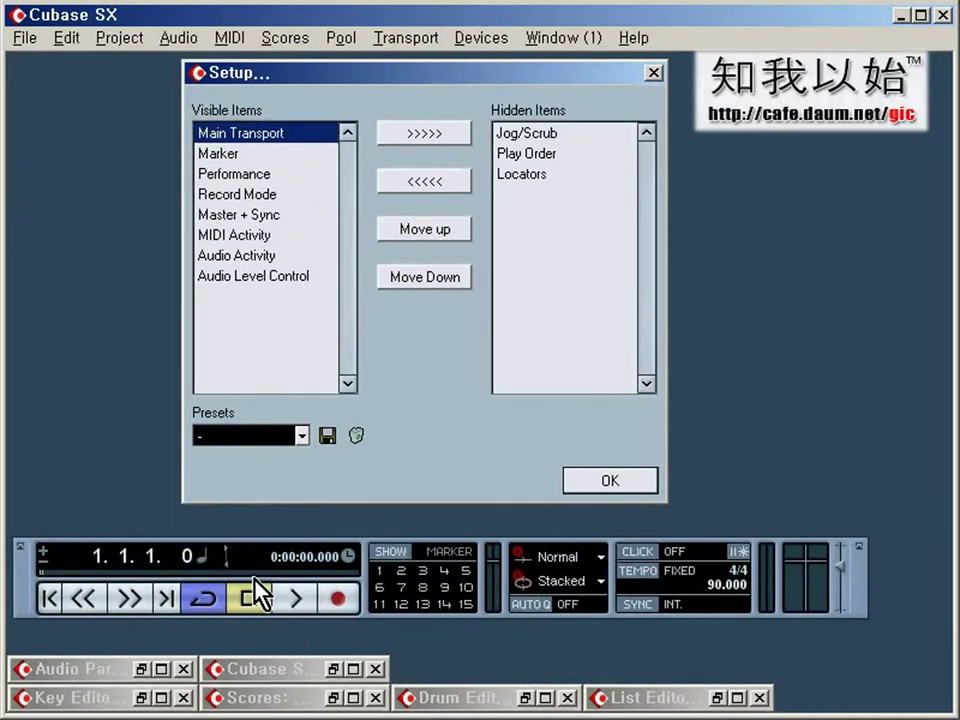
Save the current Transport panel arrangement as a preset named 내 프리셋 and close the Setup dialog.
{"action": "left_click", "coordinate": [326, 437]}
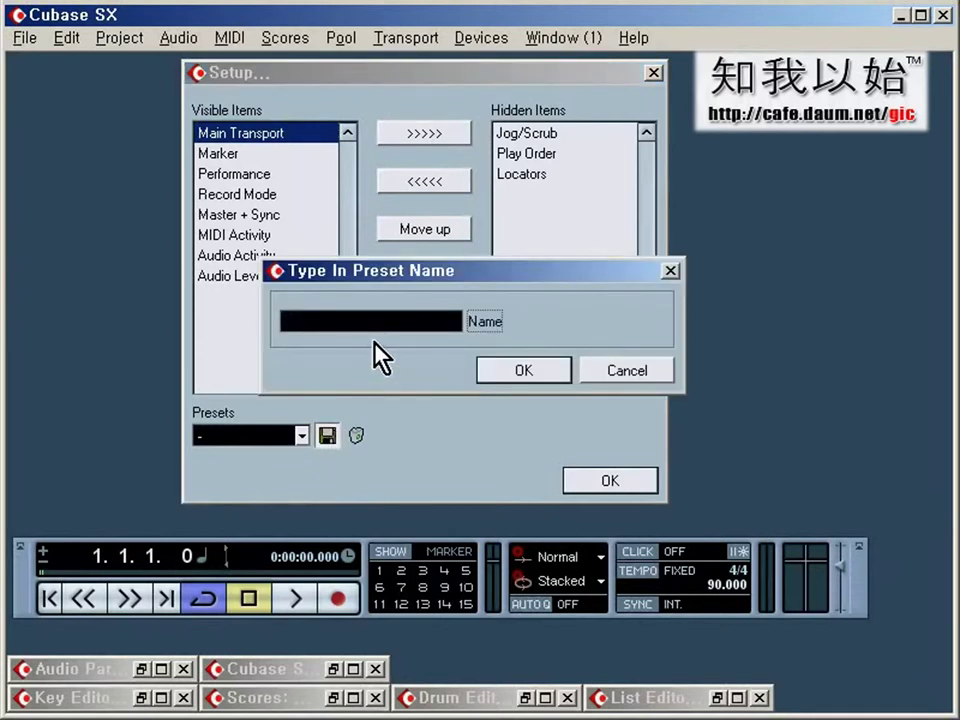
{"action": "type", "text": "내 ㅠㅡ리셋"}
{"action": "left_click", "coordinate": [532, 372]}
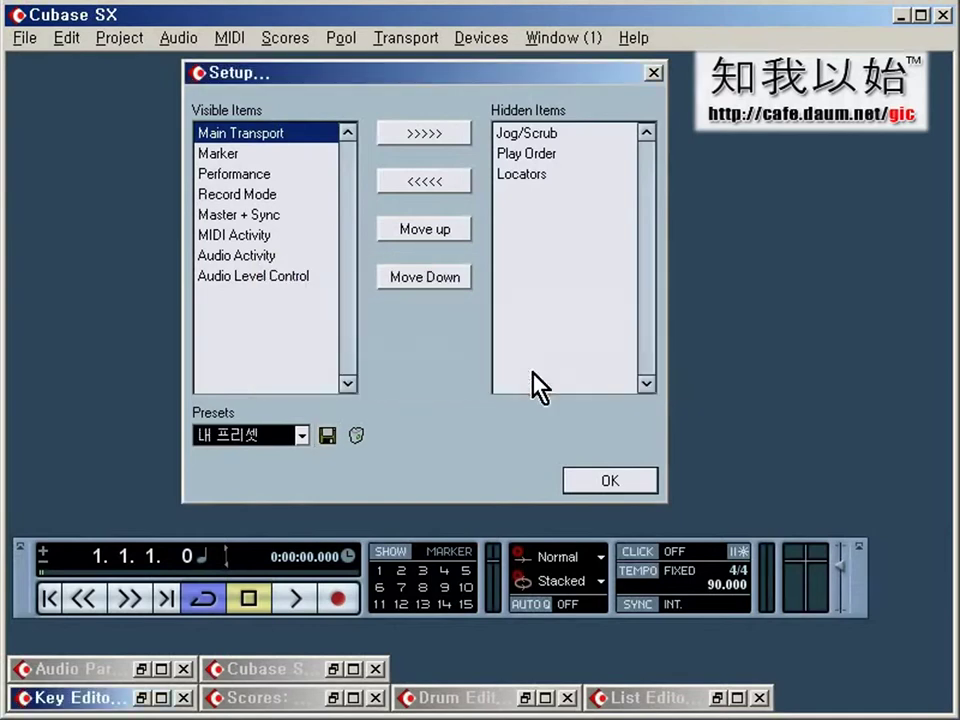
{"action": "left_click", "coordinate": [639, 489]}
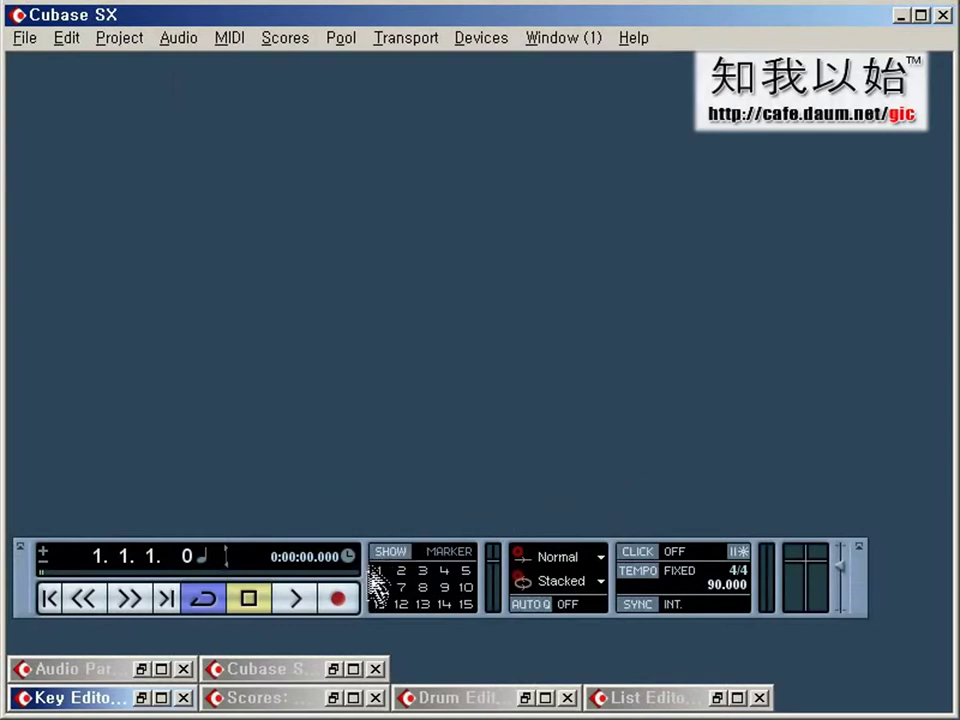
Switch the Transport panel to the Default layout, and switch it back to the saved 내 프리셋 preset.
{"action": "right_click", "coordinate": [372, 590]}
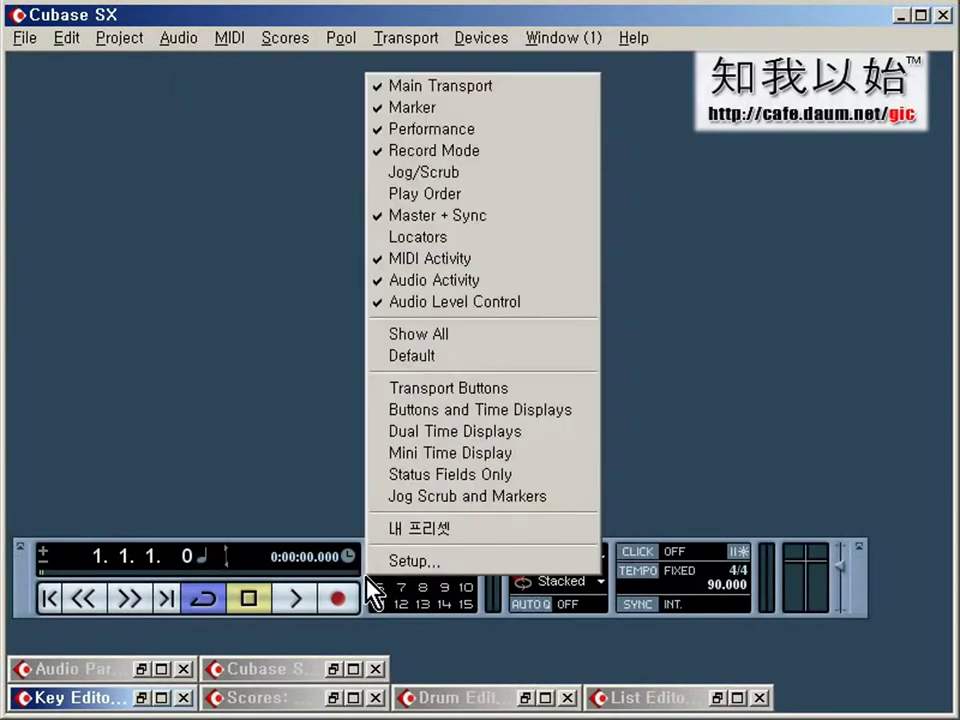
{"action": "left_click", "coordinate": [429, 358]}
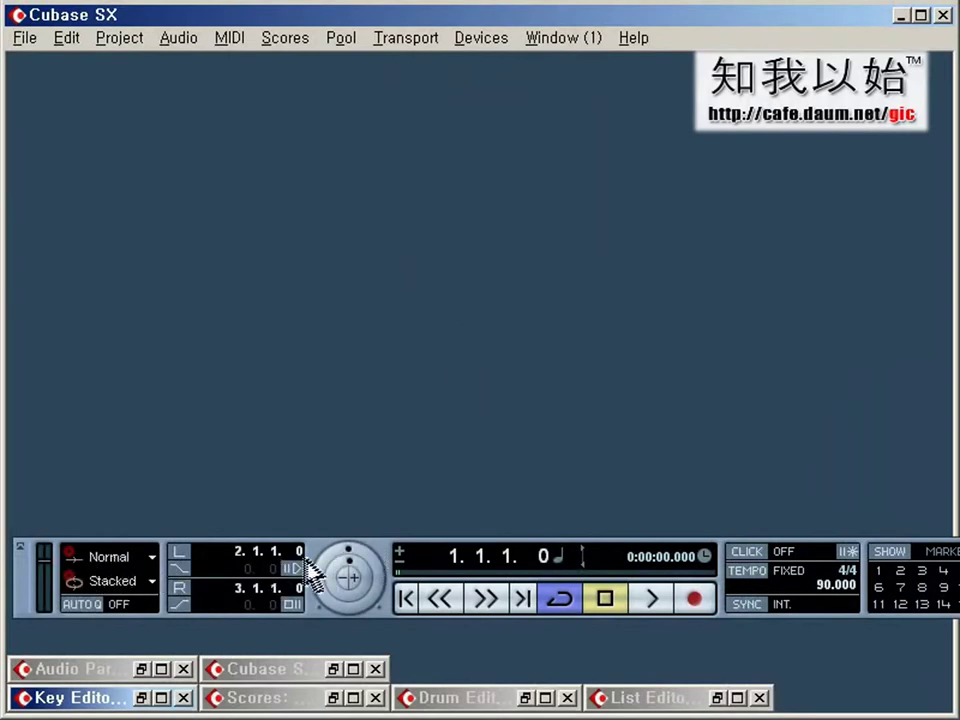
{"action": "right_click", "coordinate": [322, 562]}
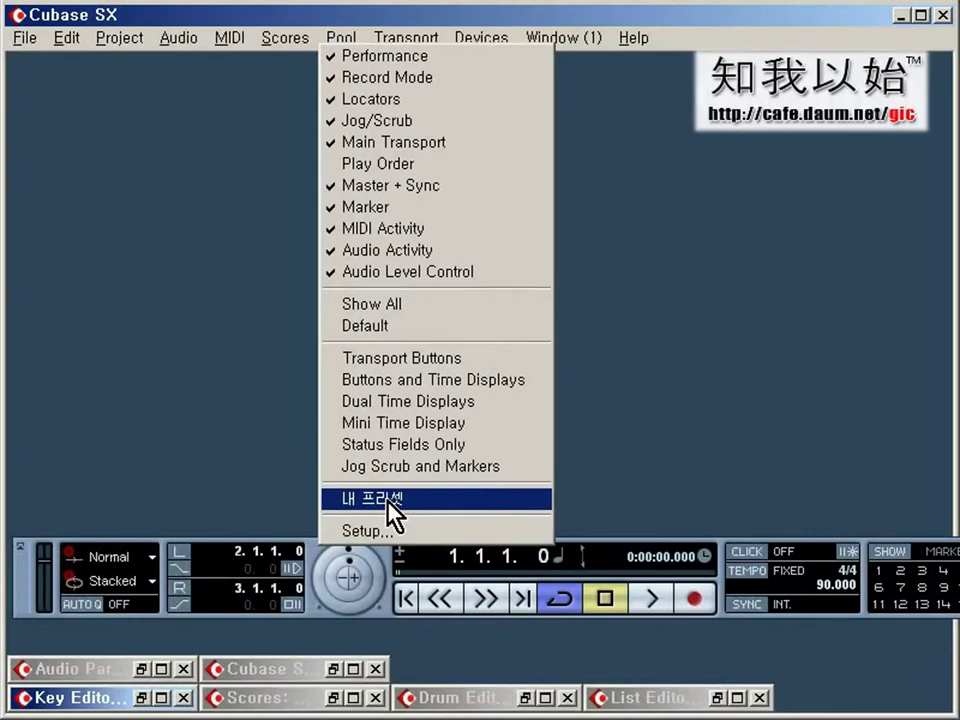
{"action": "left_click", "coordinate": [388, 497]}
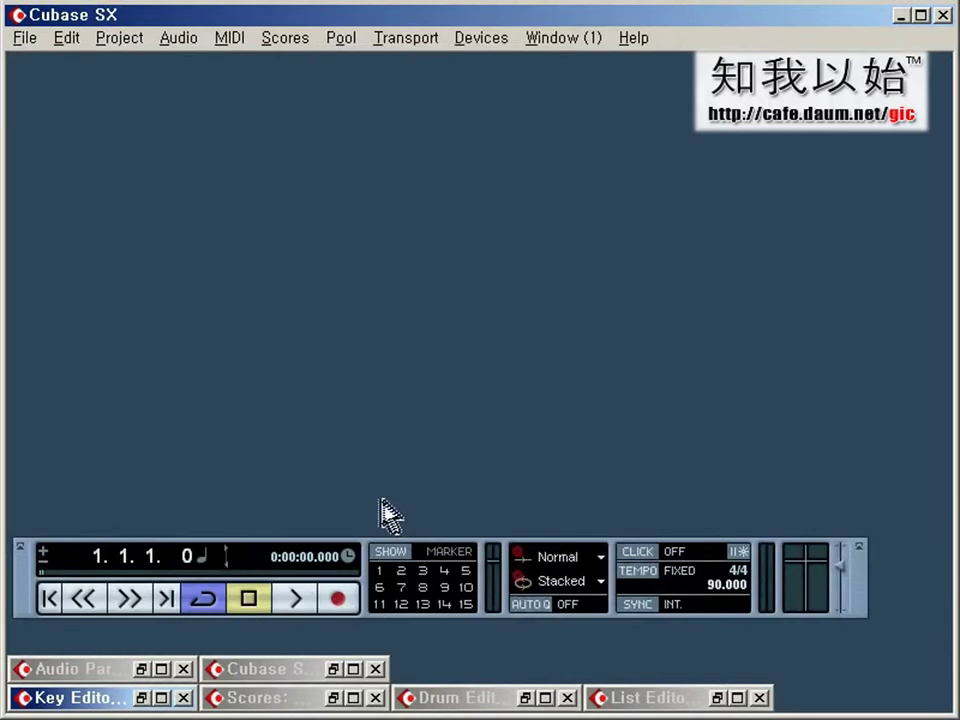
Shift the Transport panel slightly upward and apply the Default layout to the Project window's toolbar.
{"action": "left_click_drag", "start_coordinate": [20, 603], "coordinate": [43, 527]}
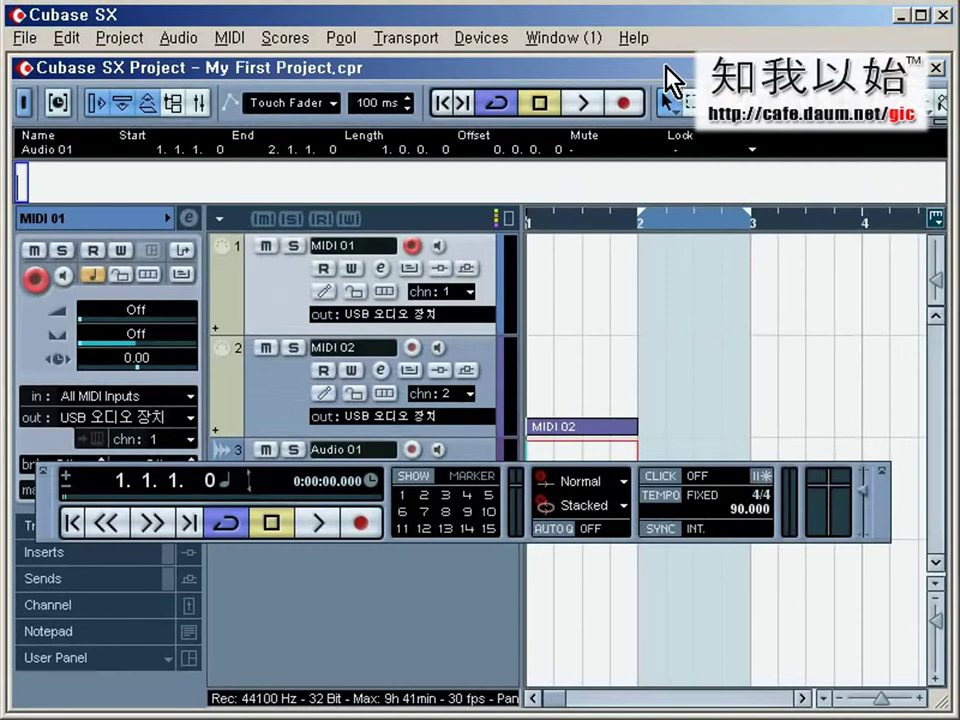
{"action": "right_click", "coordinate": [391, 121]}
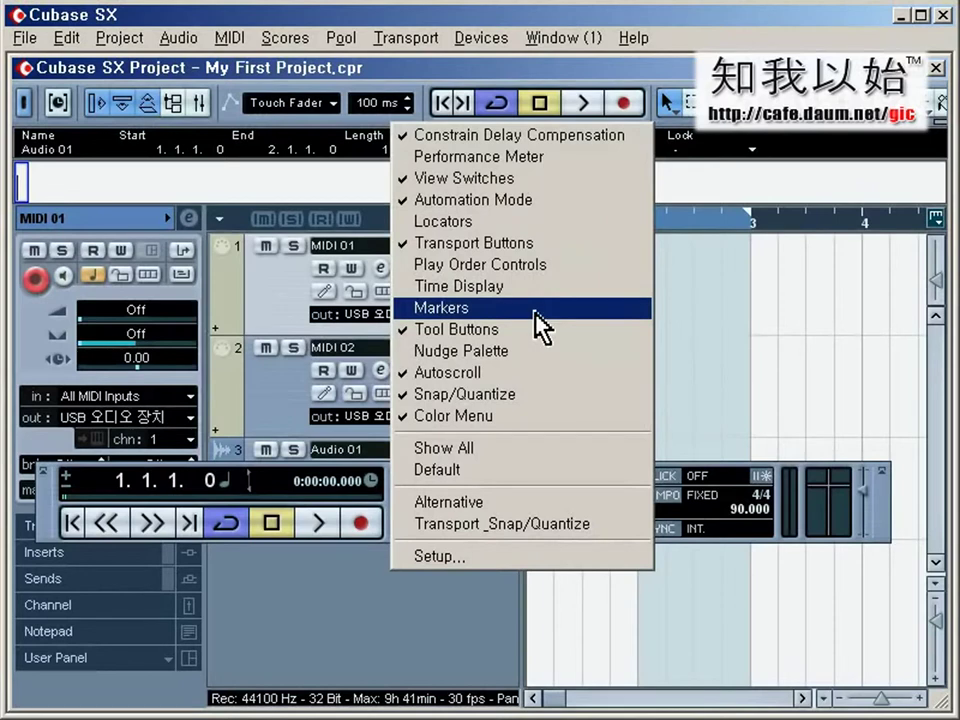
{"action": "left_click", "coordinate": [466, 469]}
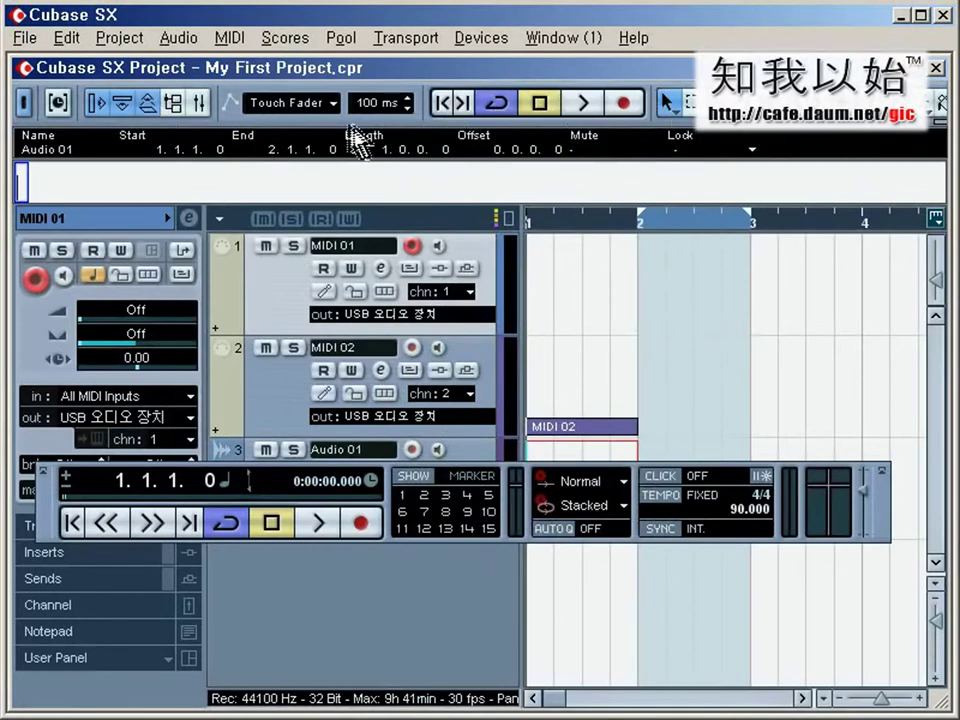
Examine the Project window toolbar's Setup dialog and its preset naming prompt, and close both without saving a preset.
{"action": "right_click", "coordinate": [279, 119]}
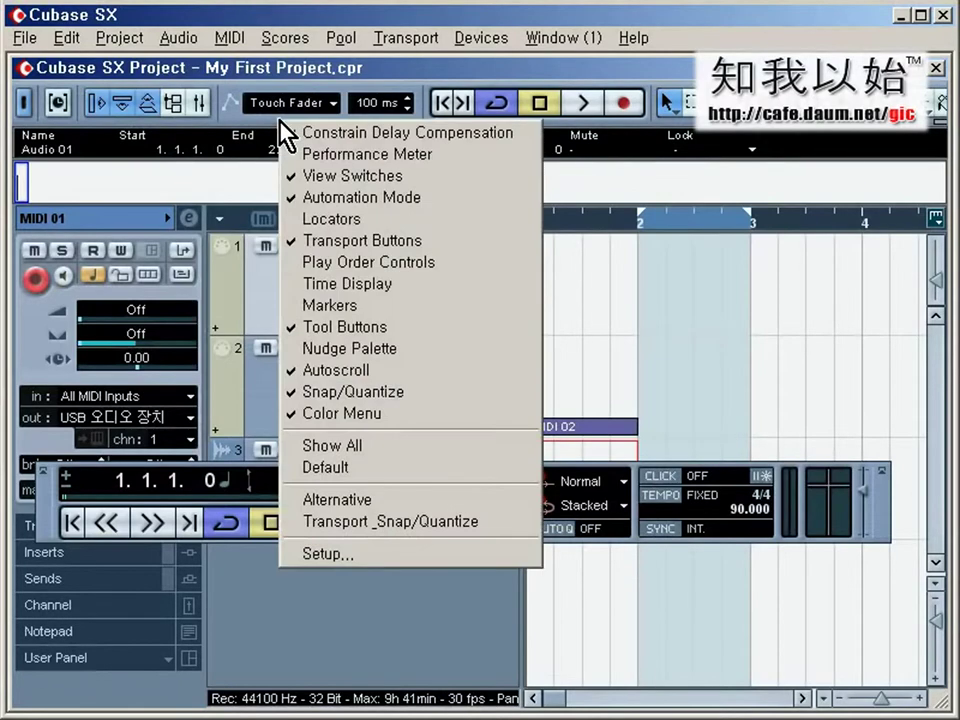
{"action": "left_click", "coordinate": [350, 556]}
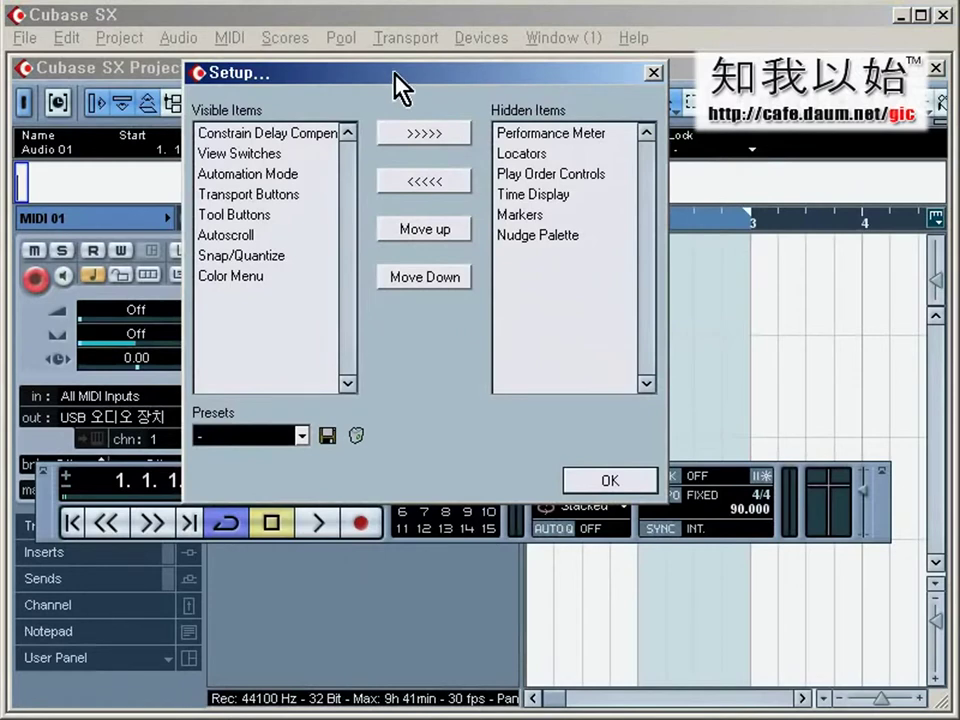
{"action": "left_click_drag", "start_coordinate": [395, 82], "coordinate": [439, 116]}
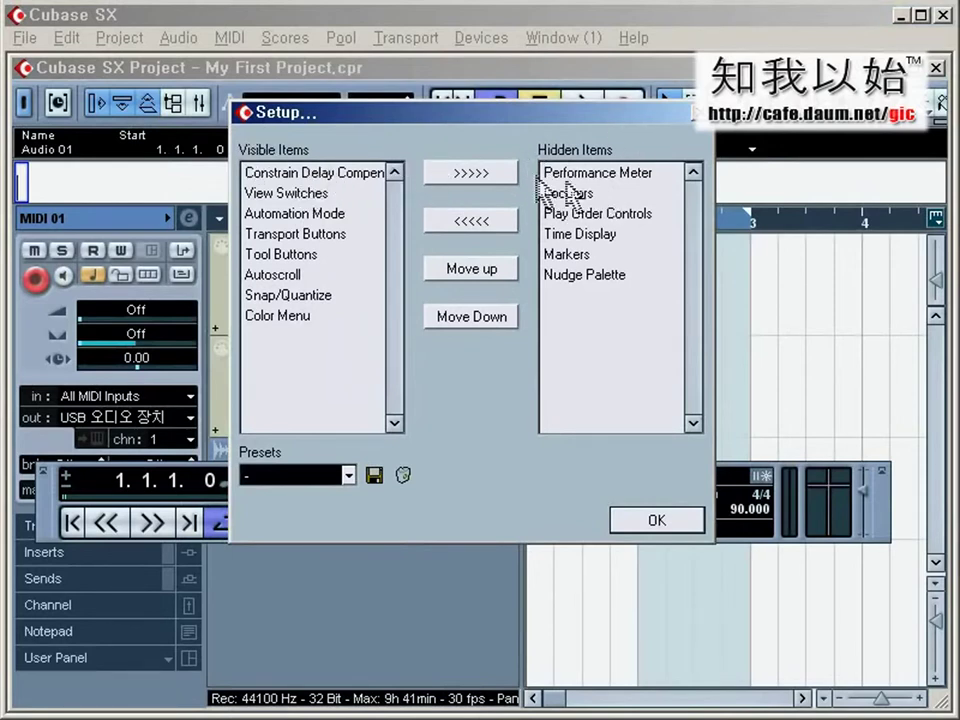
{"action": "left_click", "coordinate": [373, 477]}
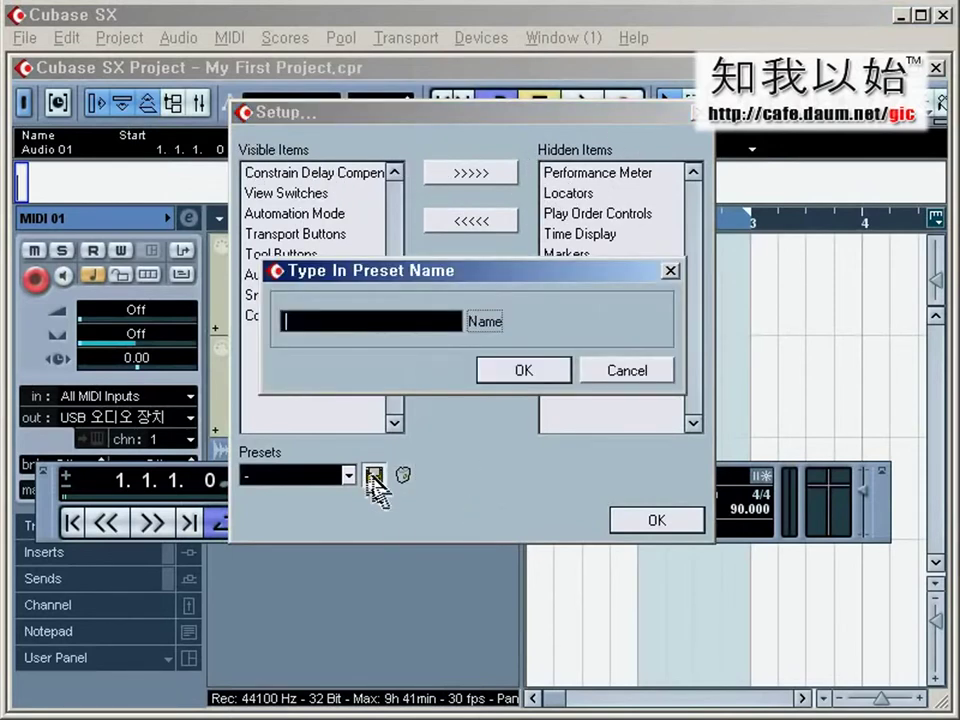
{"action": "left_click", "coordinate": [645, 371]}
{"action": "left_click", "coordinate": [654, 522]}
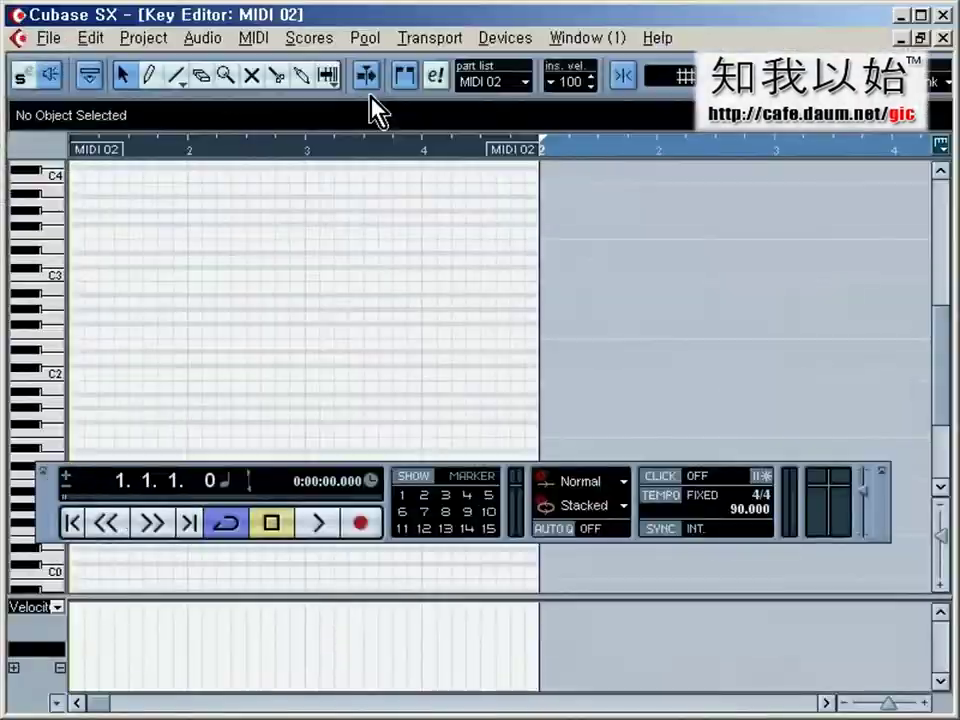
Examine the toolbar customisation options in the Key Editor, Scores, Drum Editor, List Editor and Audio Part Editor.
{"action": "right_click", "coordinate": [370, 97]}
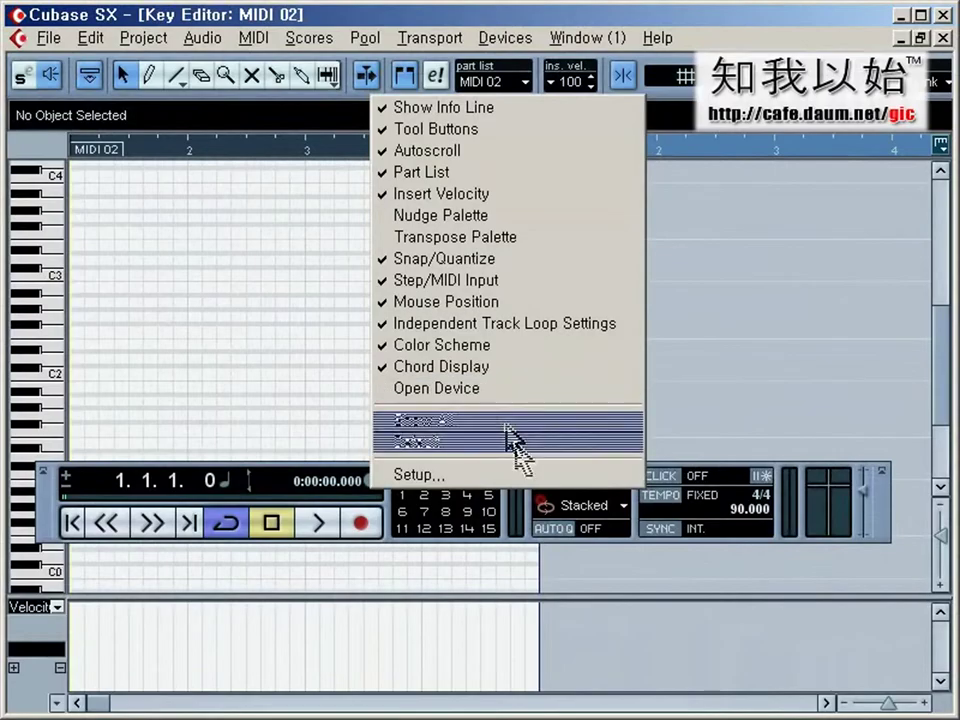
{"action": "left_click", "coordinate": [506, 477]}
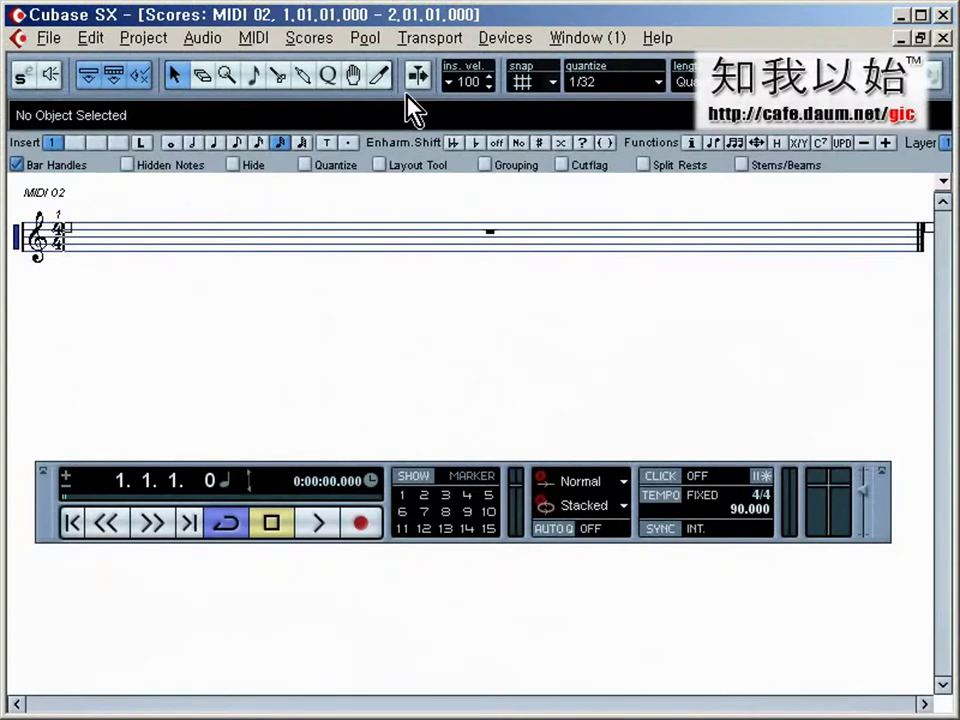
{"action": "right_click", "coordinate": [407, 93]}
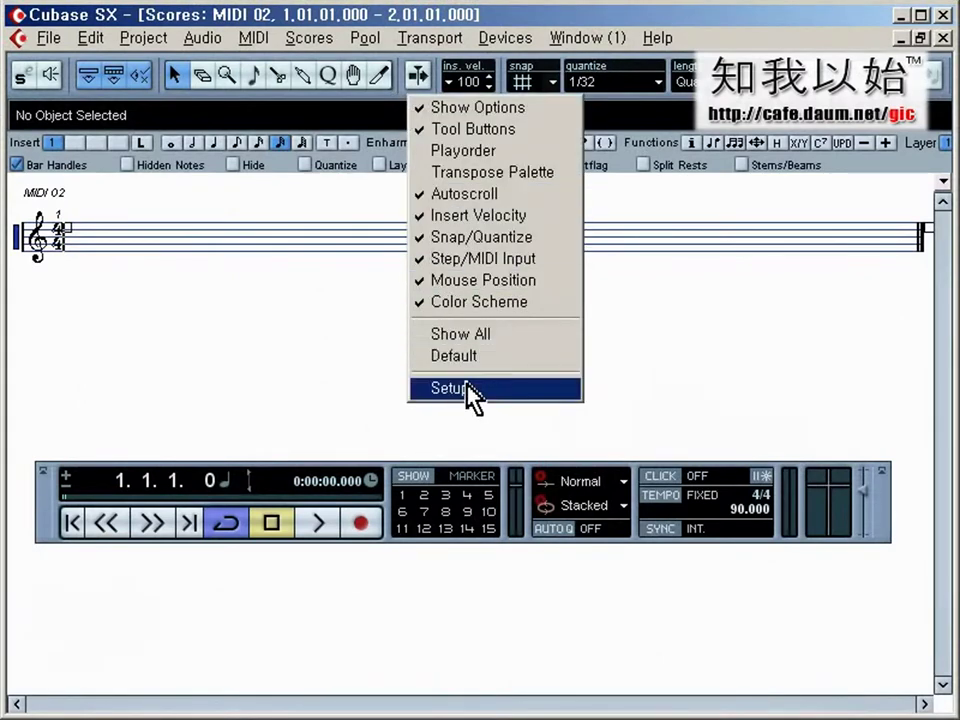
{"action": "left_click", "coordinate": [466, 384]}
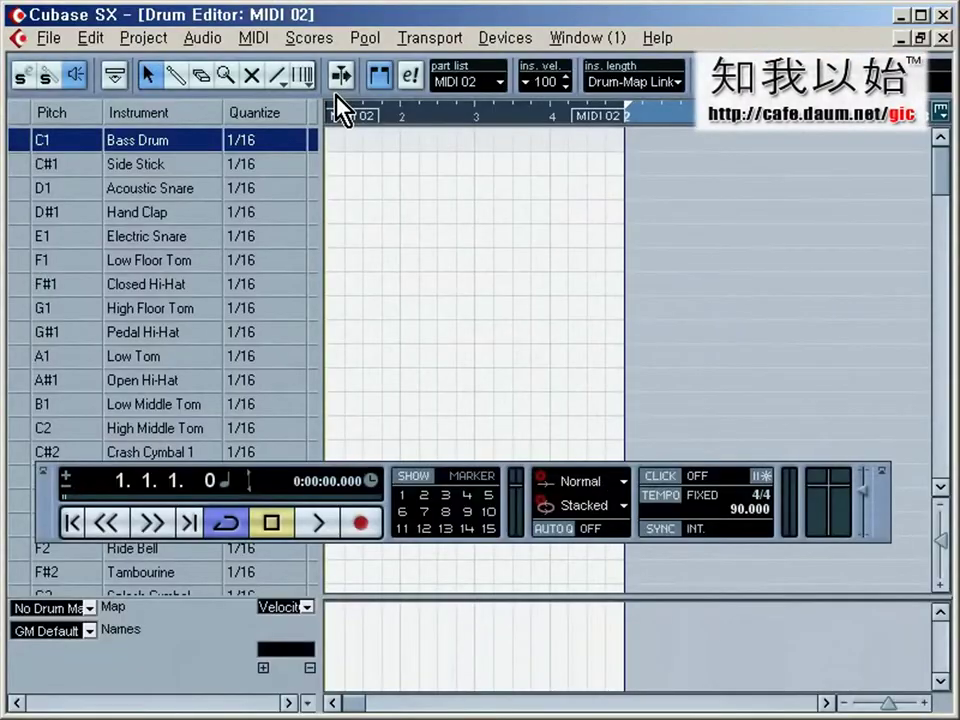
{"action": "right_click", "coordinate": [337, 100]}
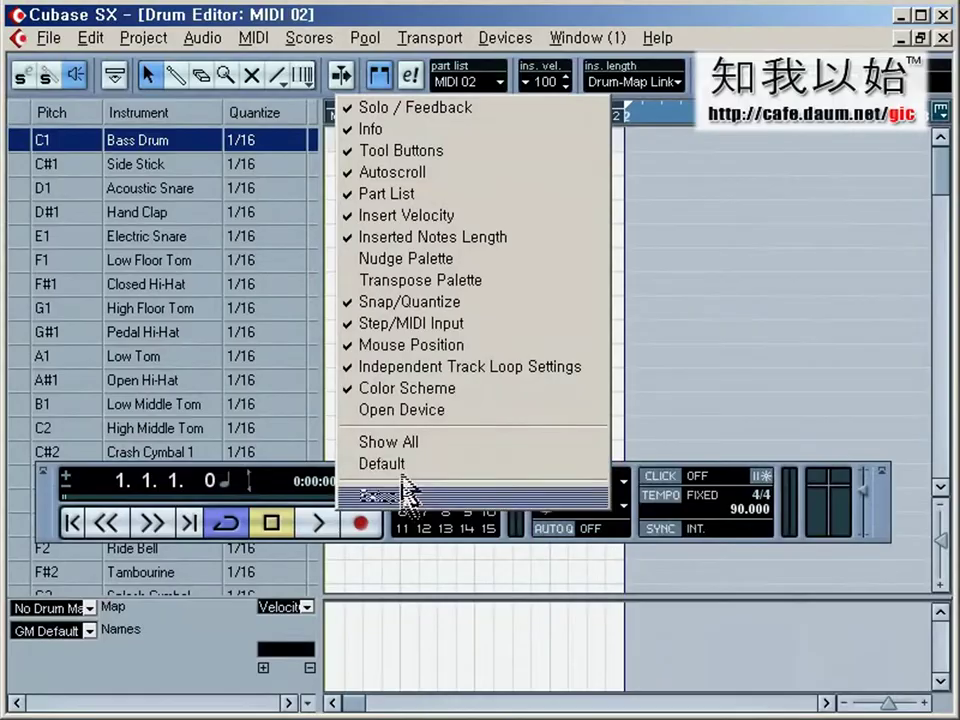
{"action": "left_click", "coordinate": [405, 495]}
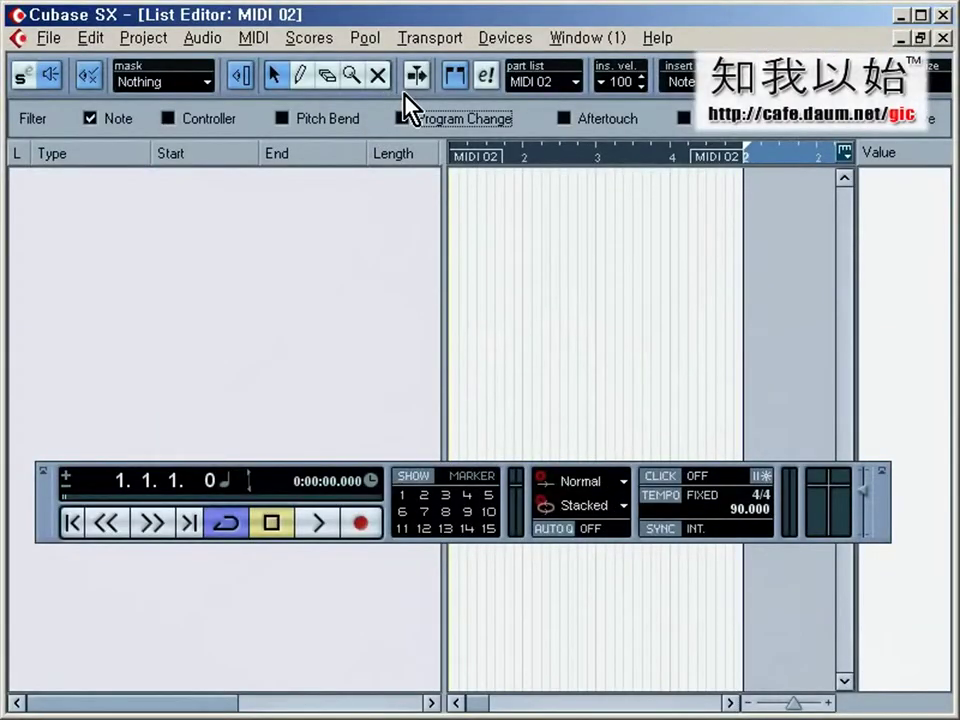
{"action": "right_click", "coordinate": [404, 93]}
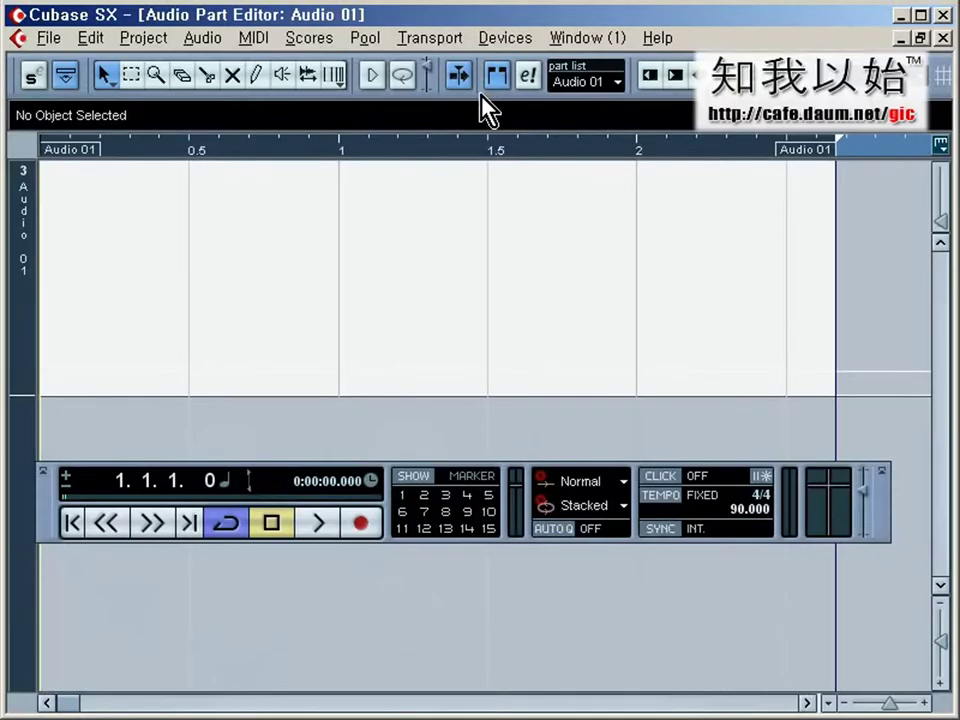
{"action": "right_click", "coordinate": [481, 93]}
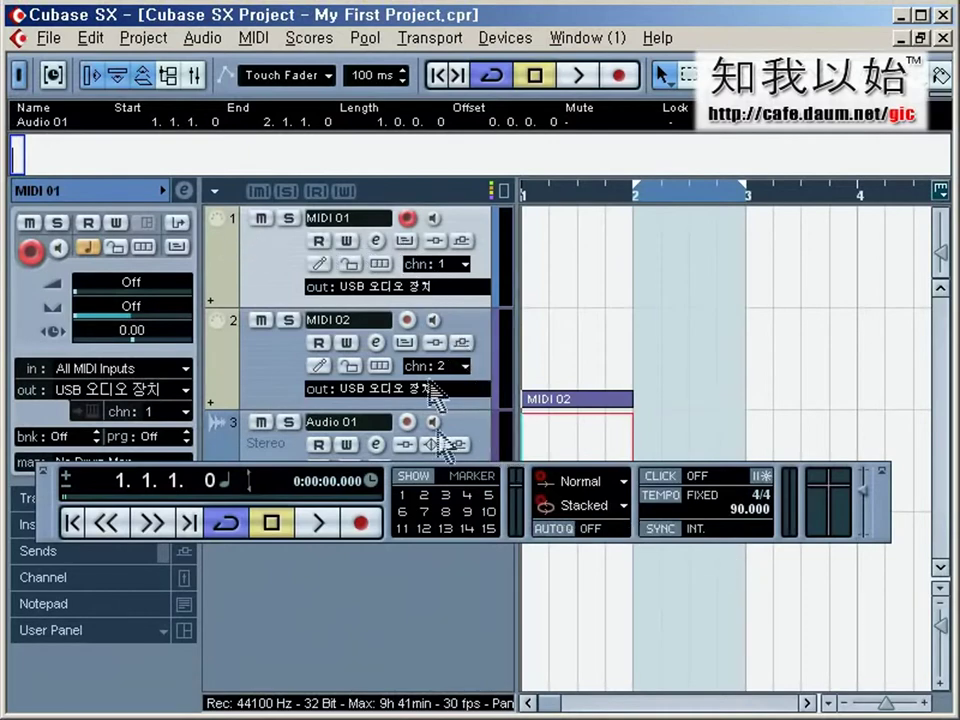
Move the Transport panel clear of the tracks and open the Track Controls Settings, placed above the panel, for the MIDI track type.
{"action": "left_click_drag", "start_coordinate": [66, 510], "coordinate": [70, 627]}
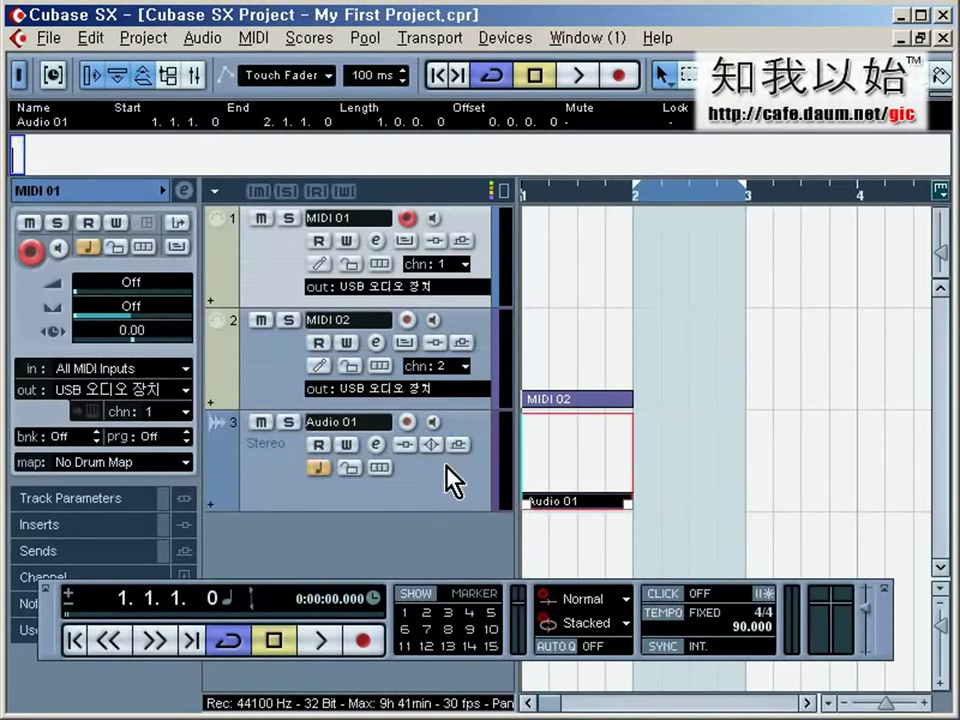
{"action": "left_click", "coordinate": [214, 191]}
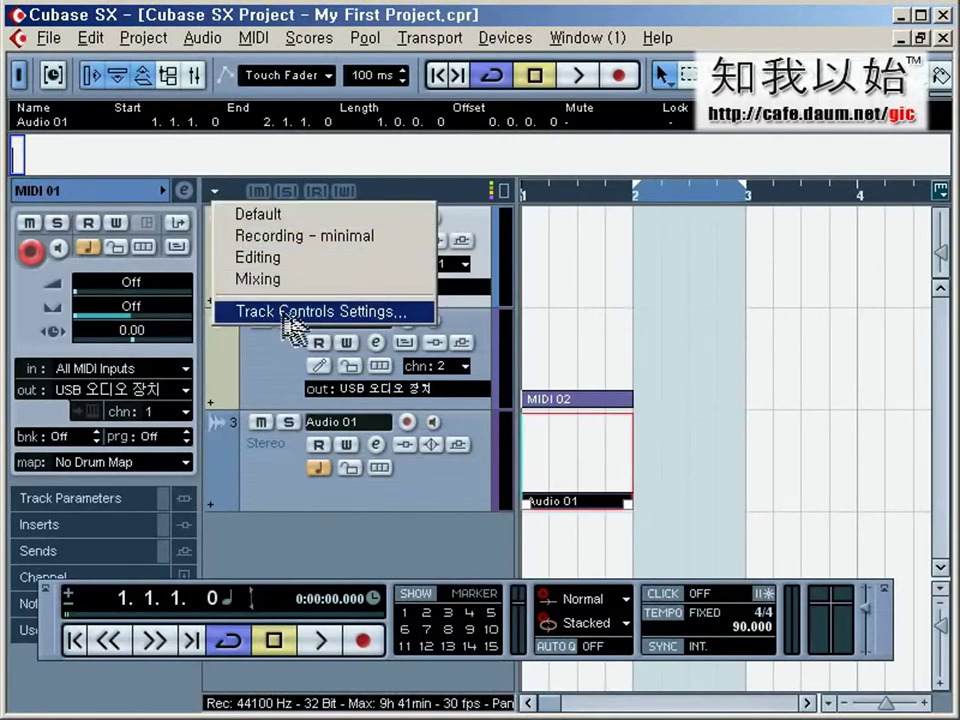
{"action": "left_click", "coordinate": [347, 315]}
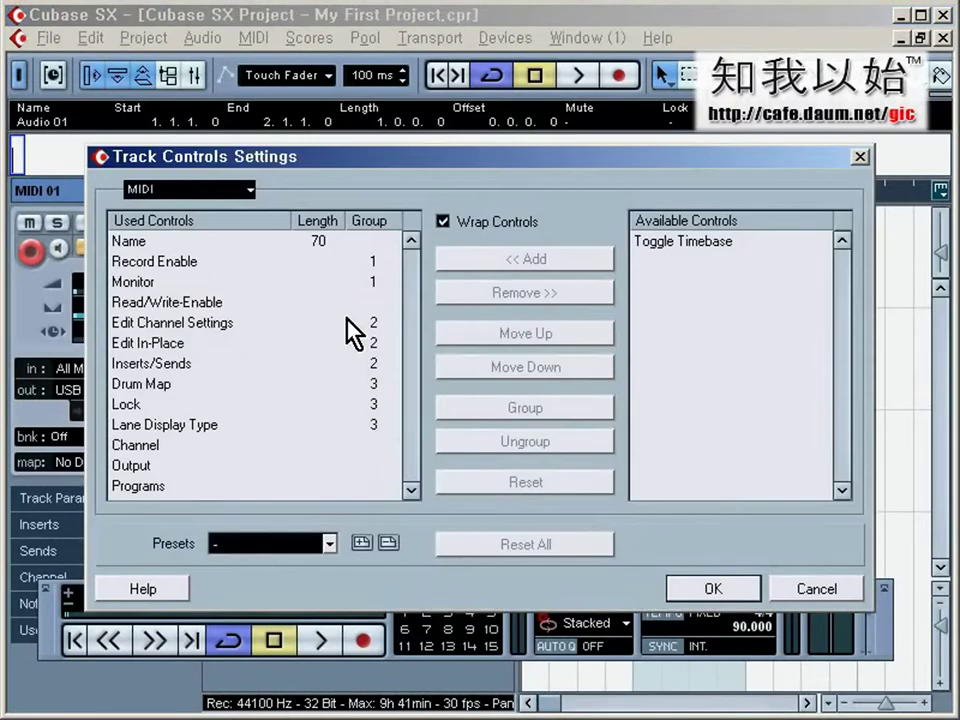
{"action": "left_click_drag", "start_coordinate": [262, 168], "coordinate": [256, 114]}
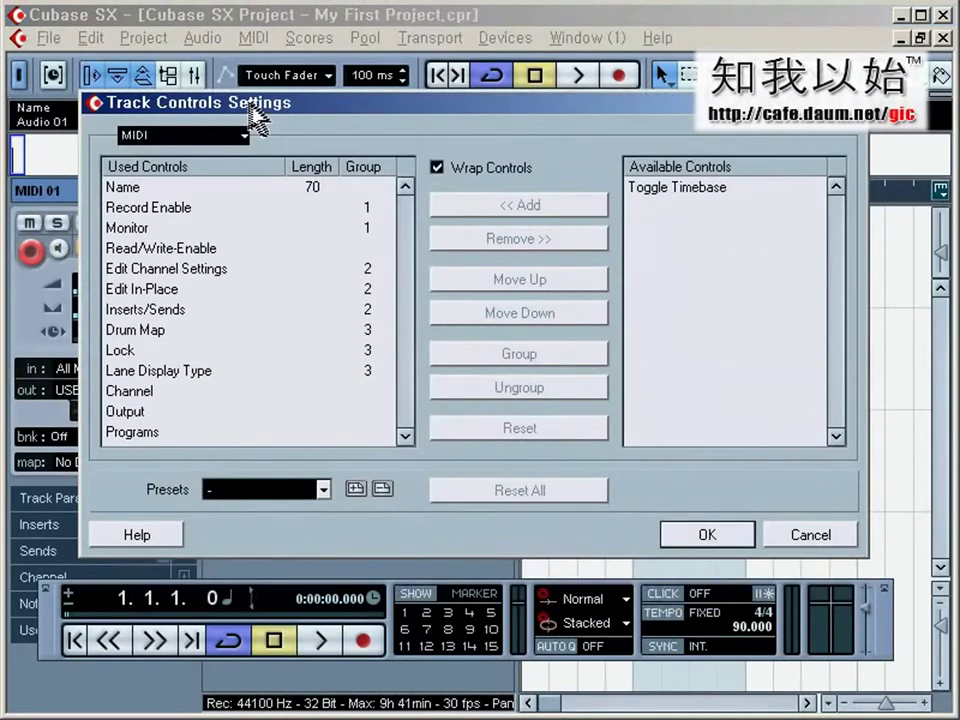
{"action": "left_click", "coordinate": [209, 141]}
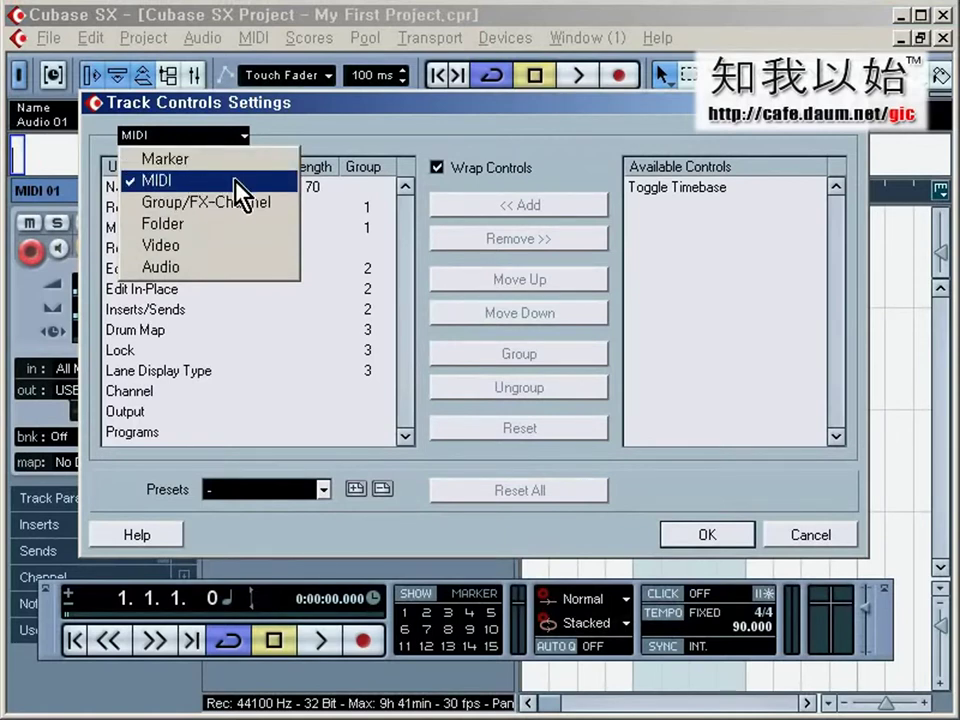
{"action": "left_click", "coordinate": [160, 181]}
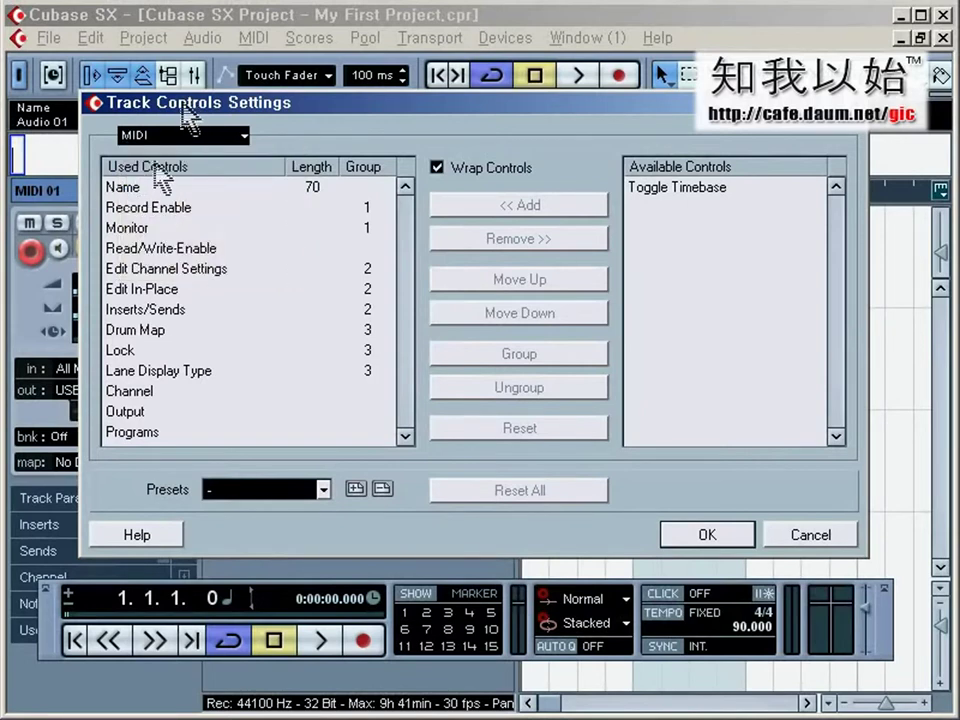
Look through the MIDI track's used controls from Name down to Drum Map, Lock, Lane Display Type and Channel.
{"action": "left_click_drag", "start_coordinate": [132, 187], "coordinate": [141, 333]}
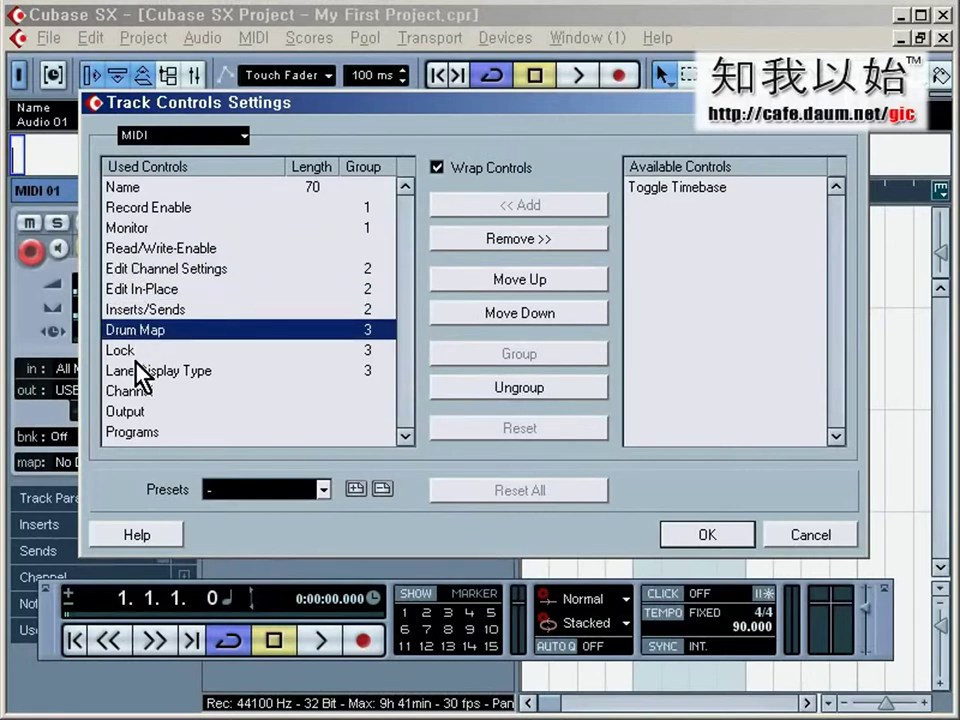
{"action": "left_click", "coordinate": [140, 350]}
{"action": "left_click", "coordinate": [131, 372]}
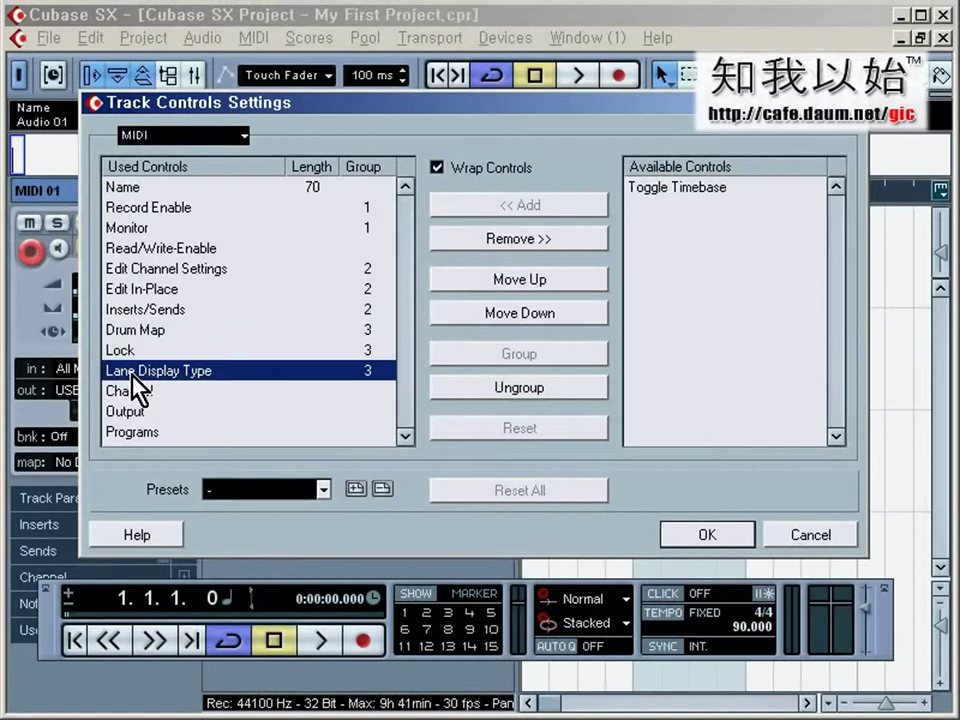
{"action": "left_click", "coordinate": [133, 390]}
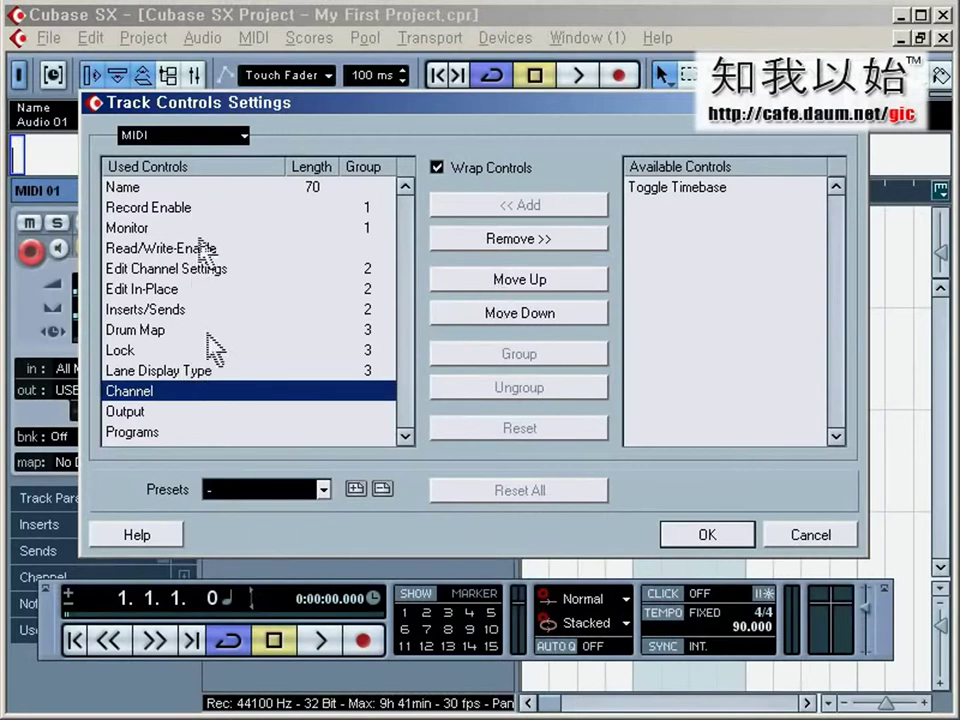
Set the length of the MIDI track's Name control to 120.
{"action": "left_click", "coordinate": [137, 189]}
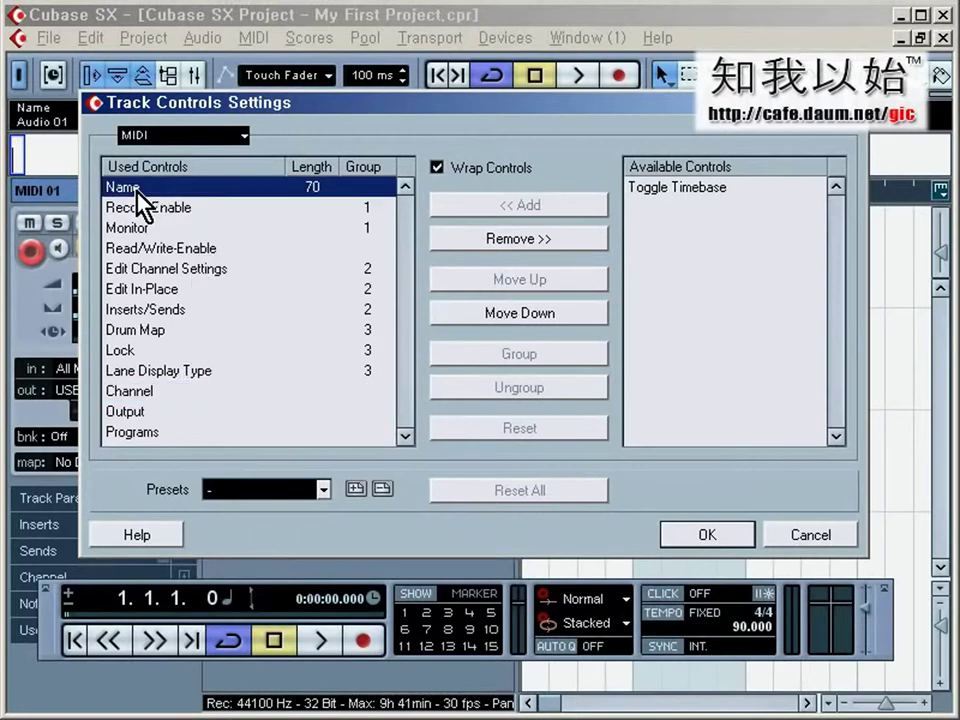
{"action": "double_click", "coordinate": [311, 188]}
{"action": "left_click_drag", "start_coordinate": [323, 192], "coordinate": [288, 194]}
{"action": "type", "text": "1020"}
{"action": "left_click", "coordinate": [308, 230]}
{"action": "left_click", "coordinate": [300, 190], "text": "ctrl"}
{"action": "left_click", "coordinate": [298, 190]}
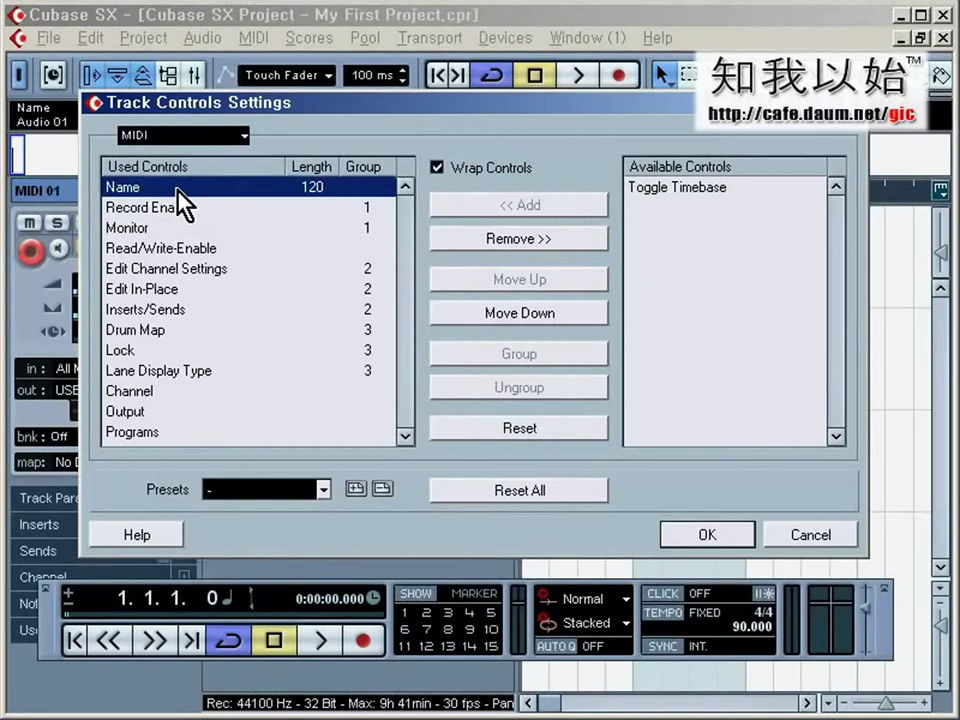
Set the Name control's length back to 70.
{"action": "left_click", "coordinate": [318, 190]}
{"action": "left_click_drag", "start_coordinate": [326, 191], "coordinate": [289, 191]}
{"action": "type", "text": "70"}
{"action": "left_click", "coordinate": [276, 229]}
{"action": "left_click", "coordinate": [280, 190]}
Group the Record Enable, Monitor and Read/Write-Enable controls together as group 1.
{"action": "left_click", "coordinate": [183, 207]}
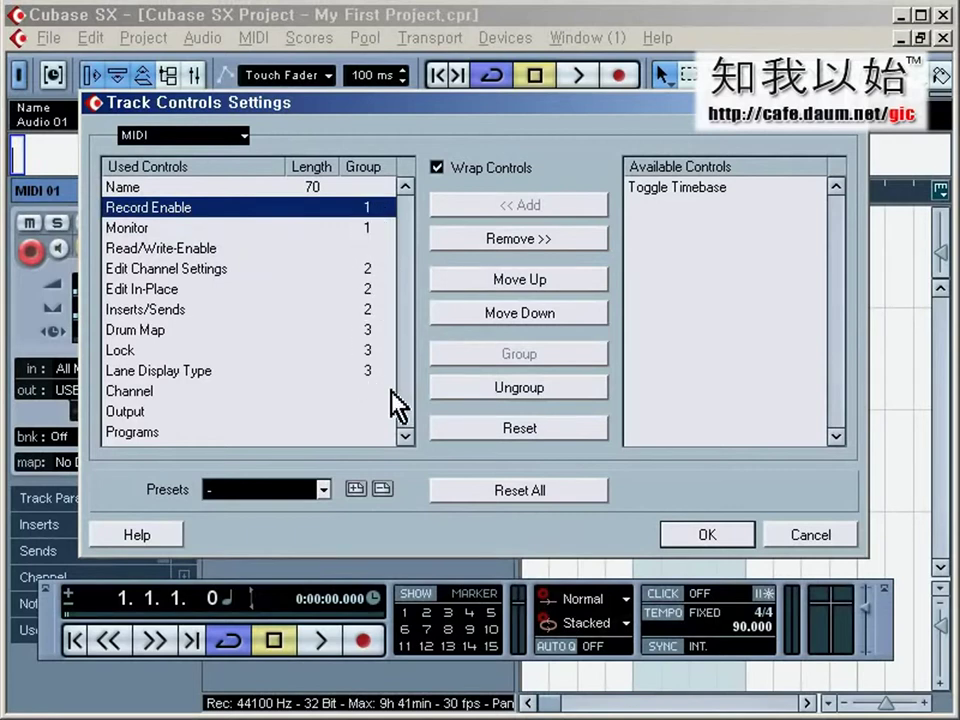
{"action": "left_click", "coordinate": [368, 228]}
{"action": "left_click", "coordinate": [238, 248], "text": "shift"}
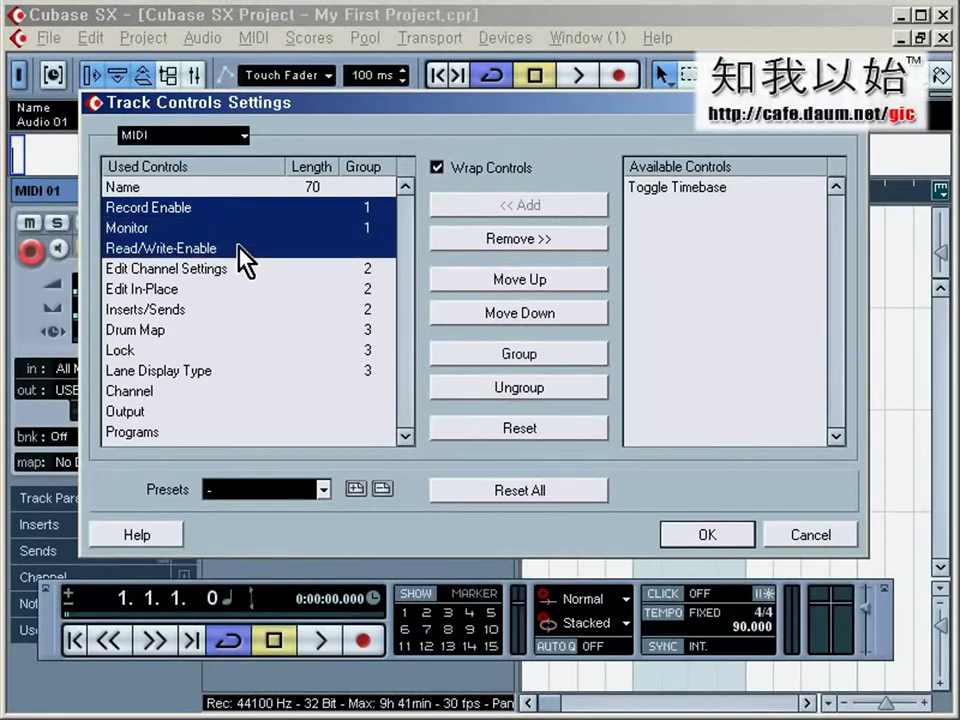
{"action": "key", "text": "shift+Up"}
{"action": "key", "text": "shift+Up"}
{"action": "left_click", "coordinate": [238, 248], "text": "shift"}
{"action": "left_click", "coordinate": [519, 355]}
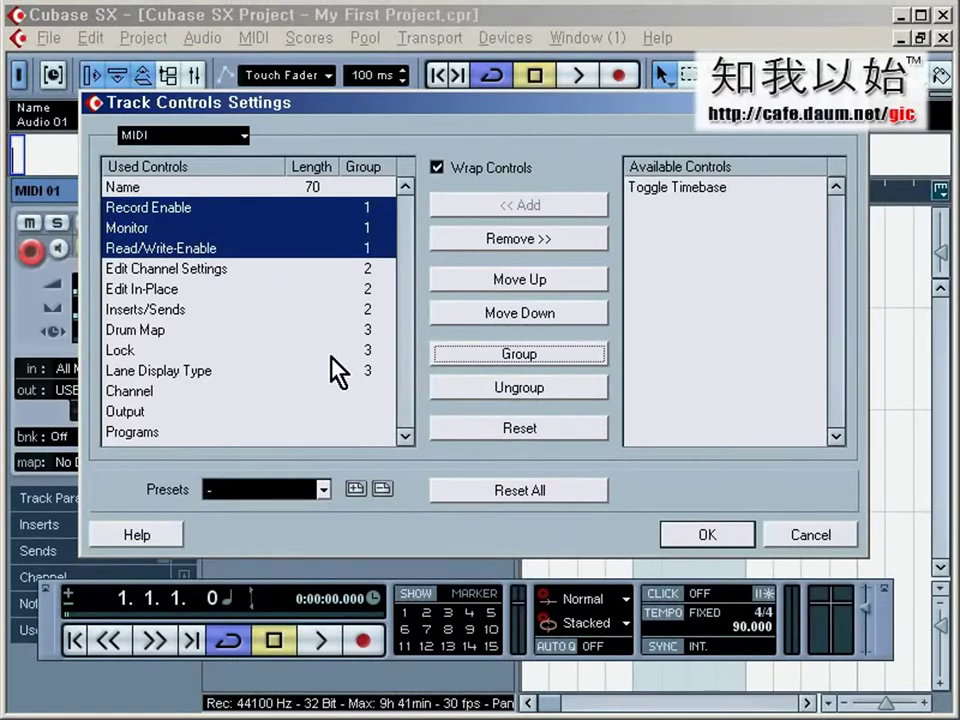
Dismiss the preset naming prompt without saving, reset the MIDI track controls and accept the settings dialog.
{"action": "left_click", "coordinate": [355, 489]}
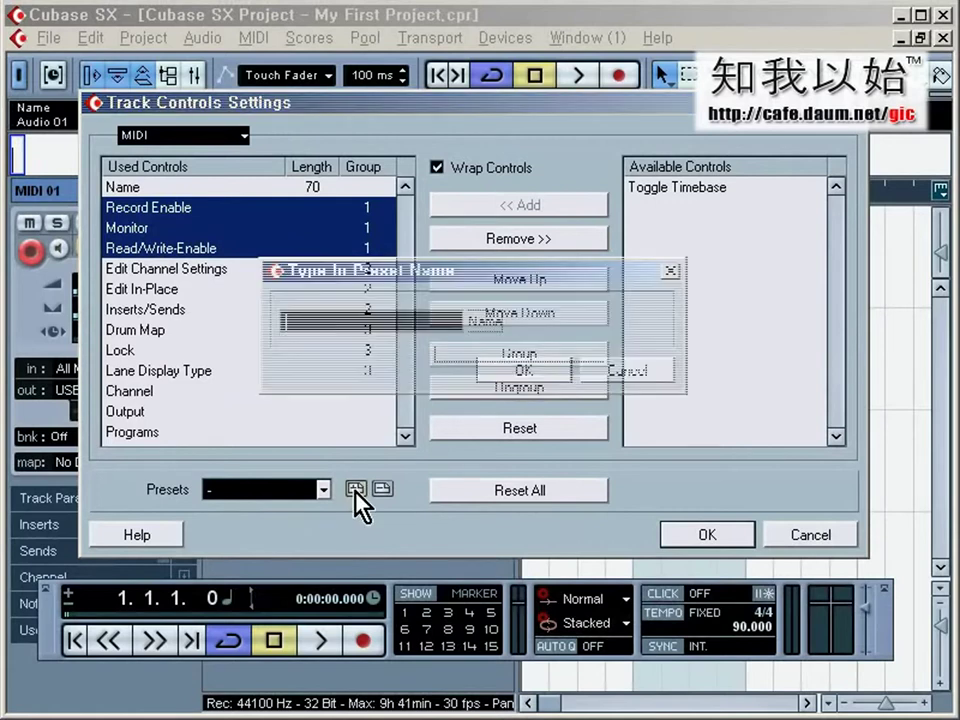
{"action": "left_click", "coordinate": [630, 373]}
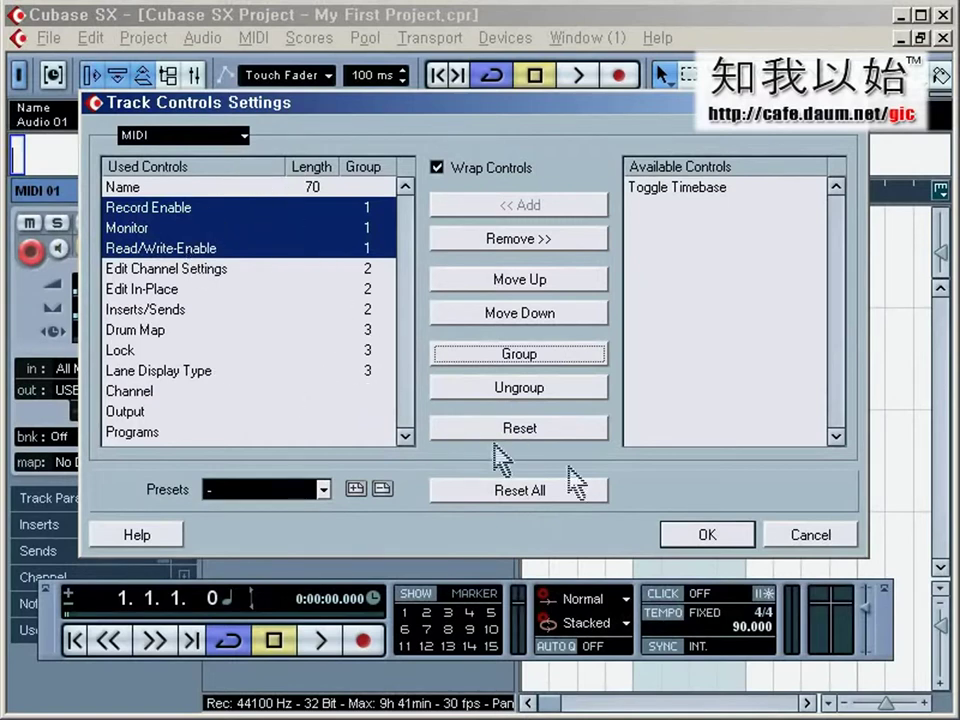
{"action": "left_click", "coordinate": [544, 438]}
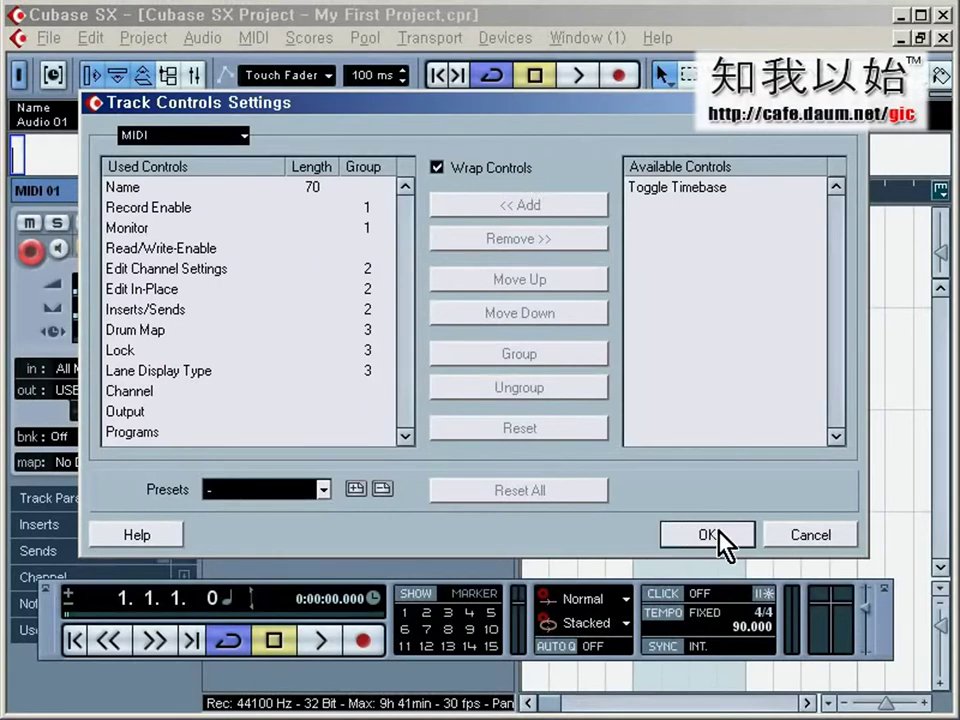
{"action": "left_click", "coordinate": [684, 534]}
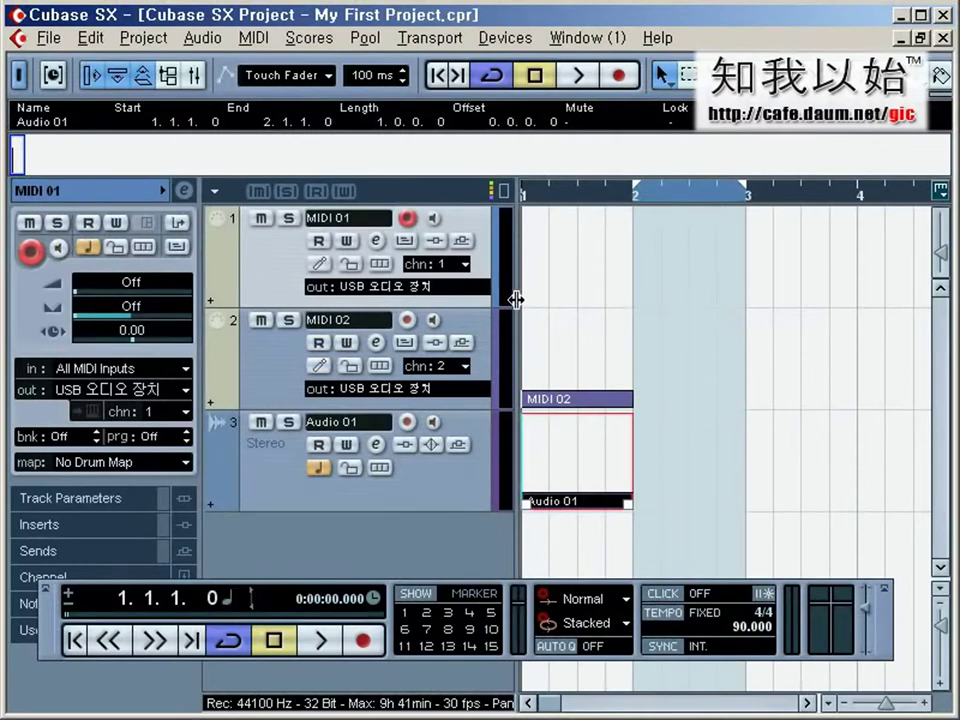
Narrow and widen the track list to examine how the track controls wrap.
{"action": "left_click_drag", "start_coordinate": [514, 298], "coordinate": [455, 273]}
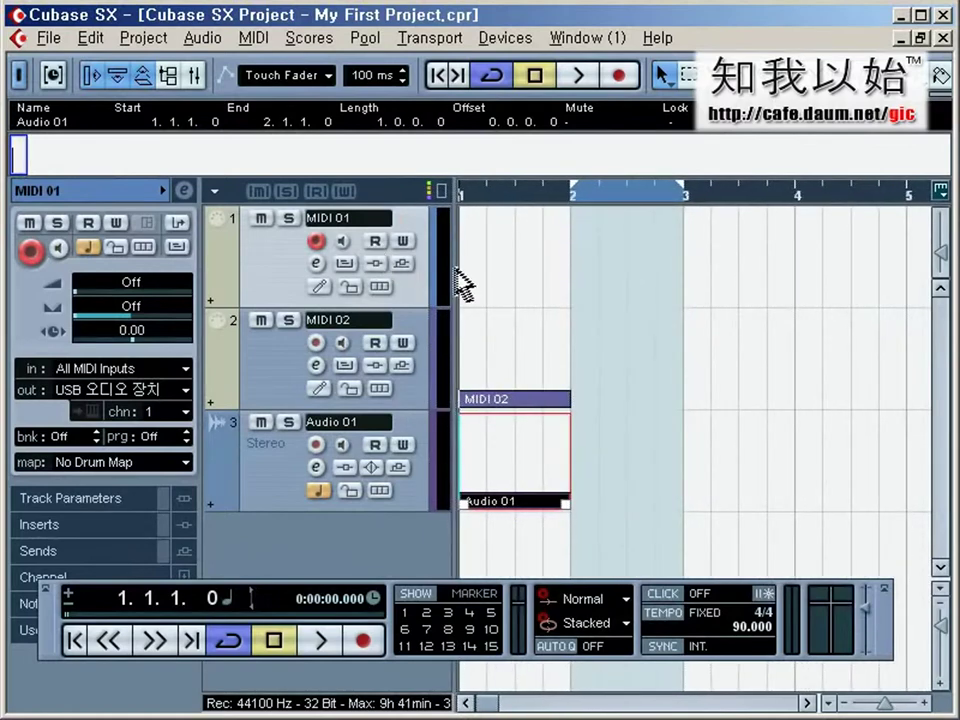
{"action": "left_click_drag", "start_coordinate": [454, 270], "coordinate": [555, 272]}
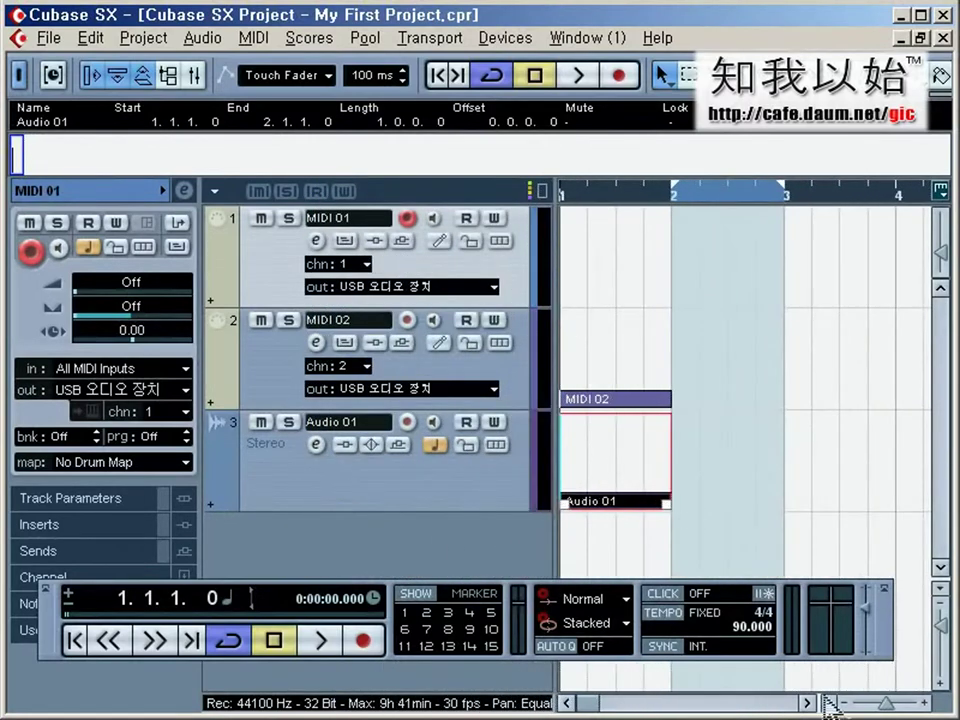
Turn off Wrap Controls for the MIDI track type in the Track Controls Settings.
{"action": "left_click", "coordinate": [216, 192]}
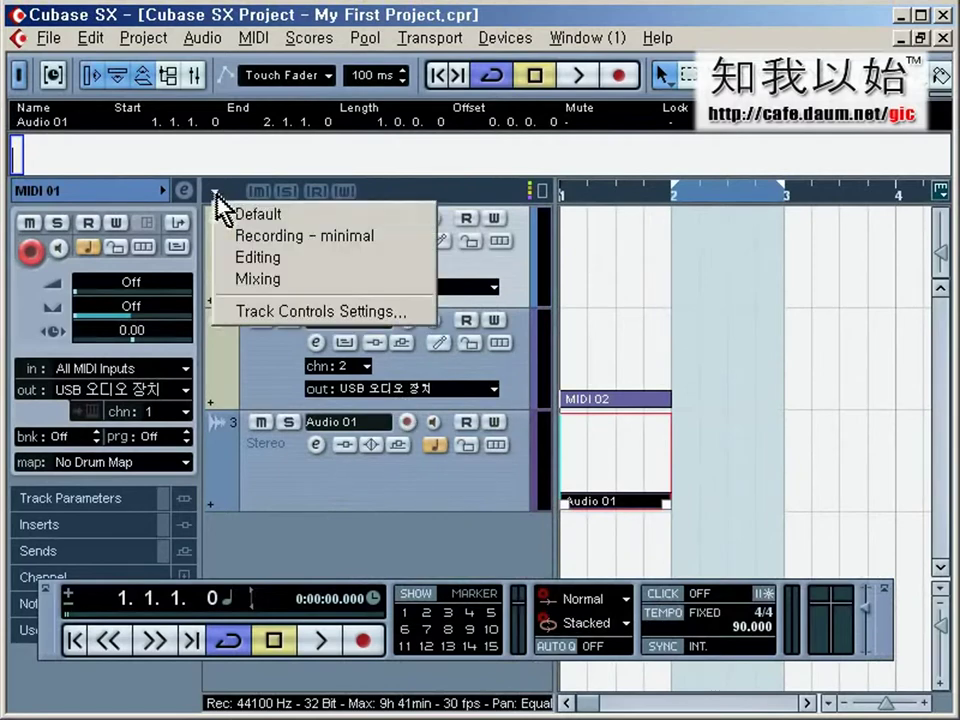
{"action": "left_click", "coordinate": [266, 313]}
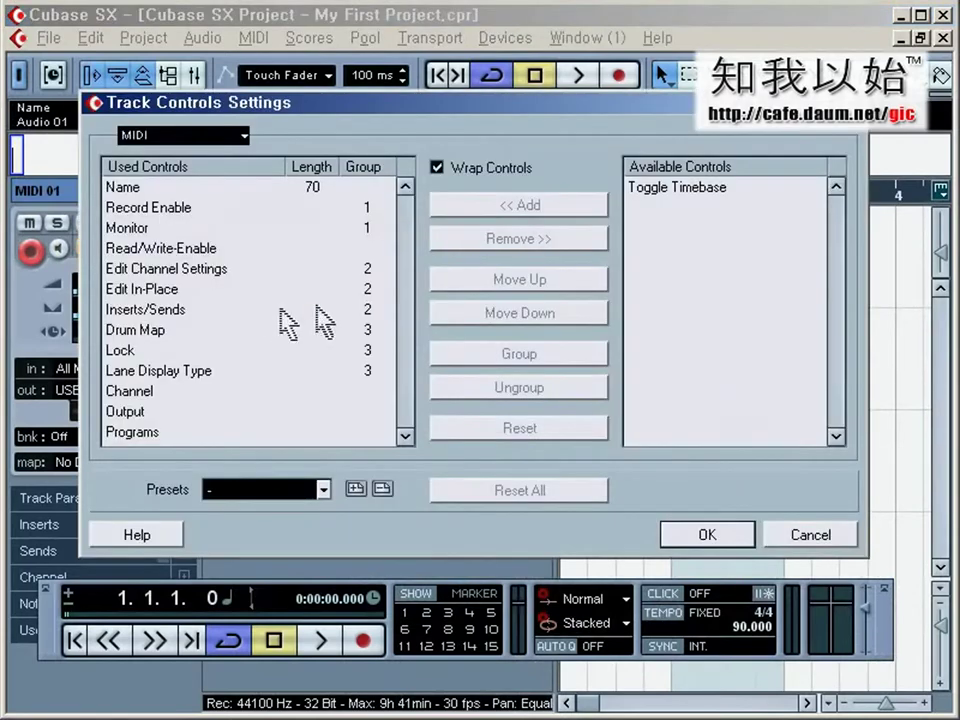
{"action": "left_click", "coordinate": [438, 168]}
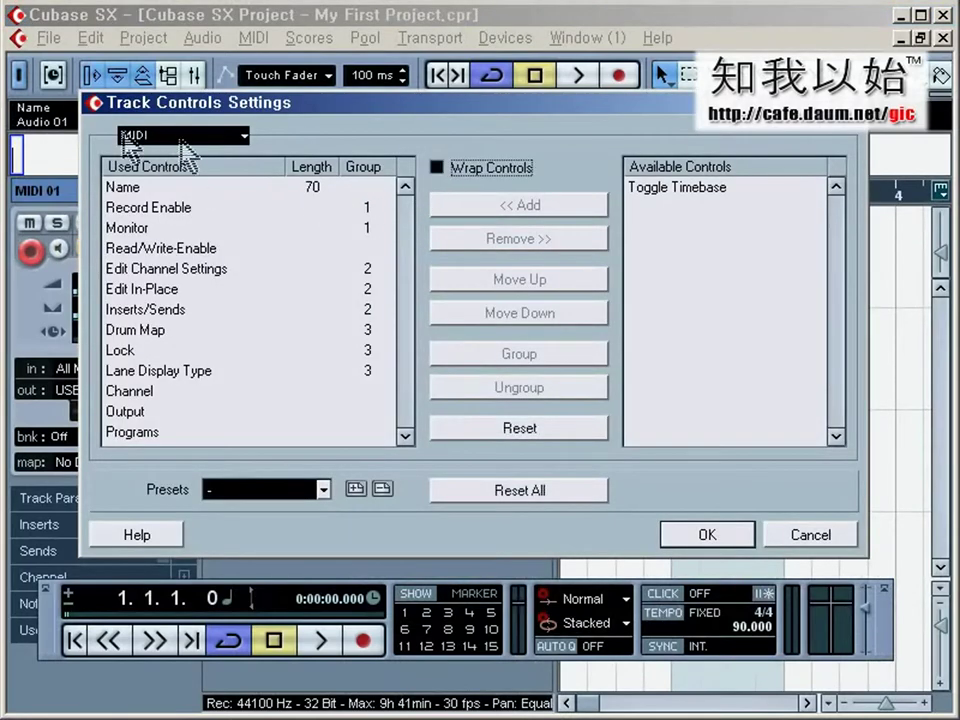
{"action": "left_click", "coordinate": [722, 537]}
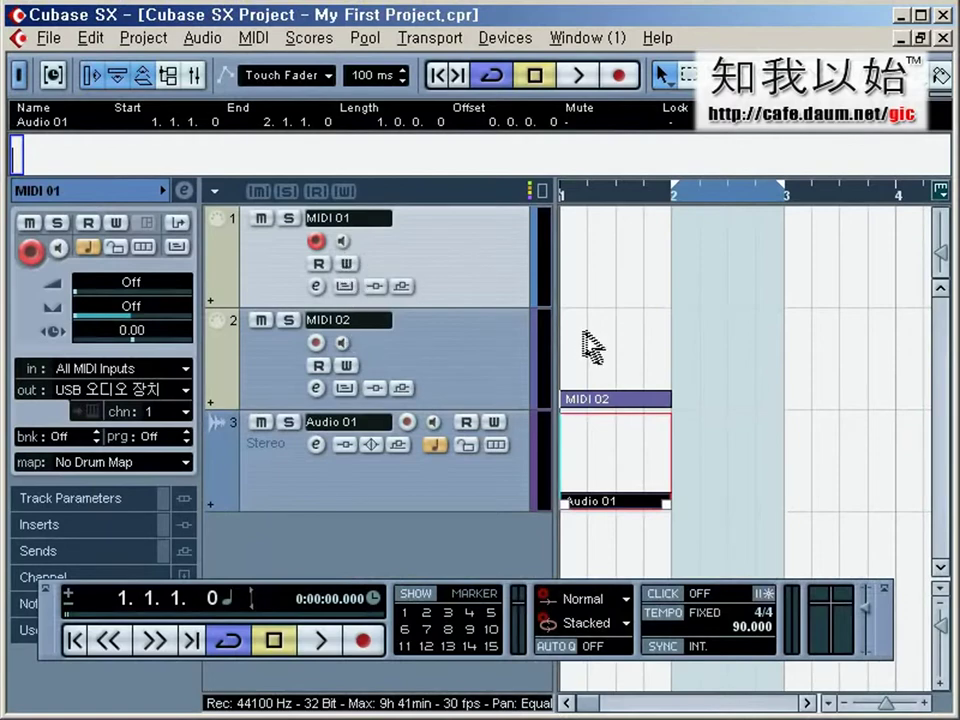
Resize the track list wider and narrower to compare the MIDI tracks' unwrapped controls with the Audio track's wrapped ones.
{"action": "left_click_drag", "start_coordinate": [548, 341], "coordinate": [608, 342]}
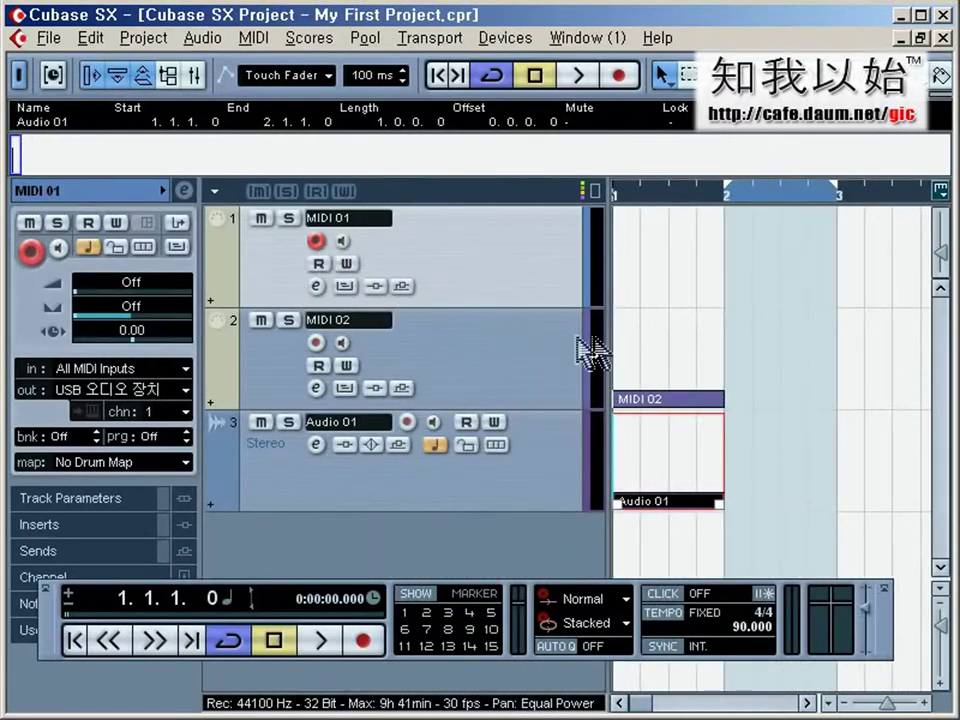
{"action": "left_click_drag", "start_coordinate": [612, 334], "coordinate": [480, 332]}
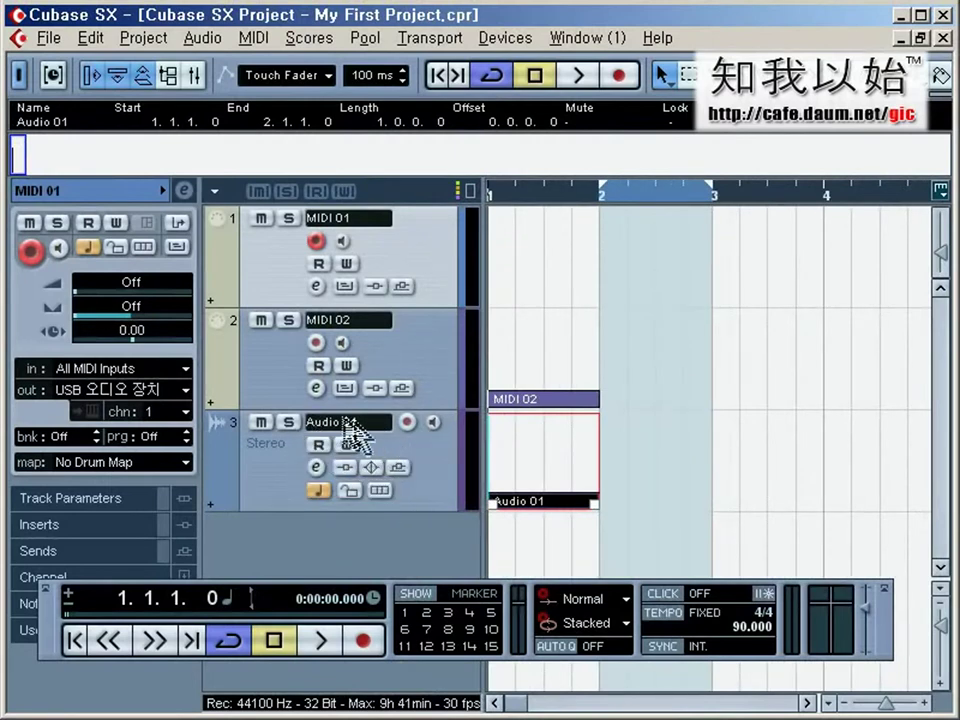
{"action": "left_click_drag", "start_coordinate": [482, 440], "coordinate": [448, 449]}
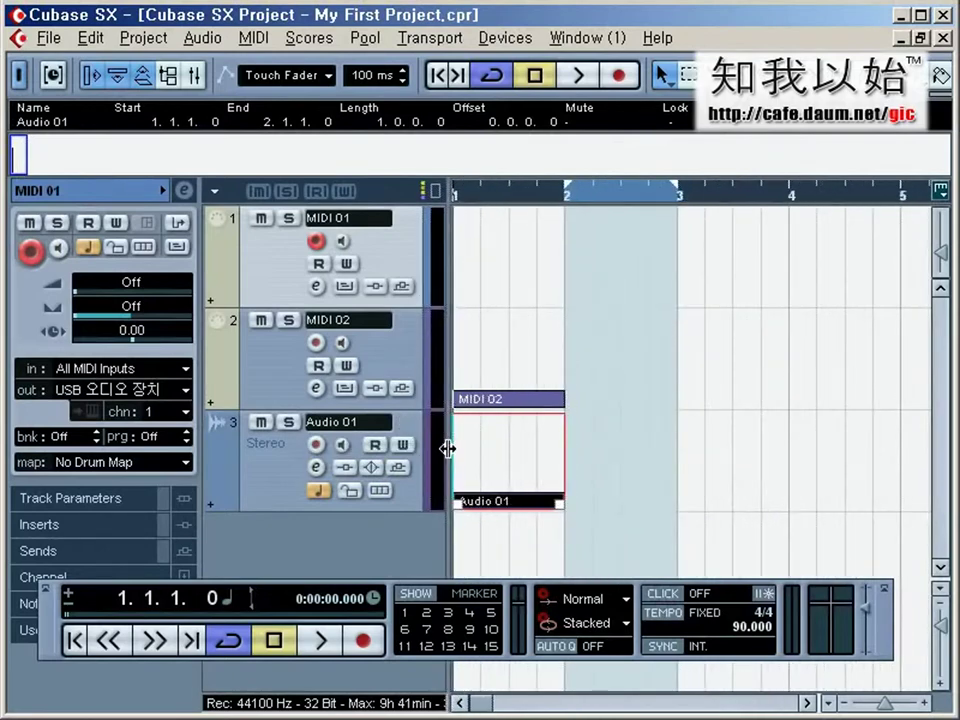
{"action": "left_click_drag", "start_coordinate": [448, 447], "coordinate": [510, 450]}
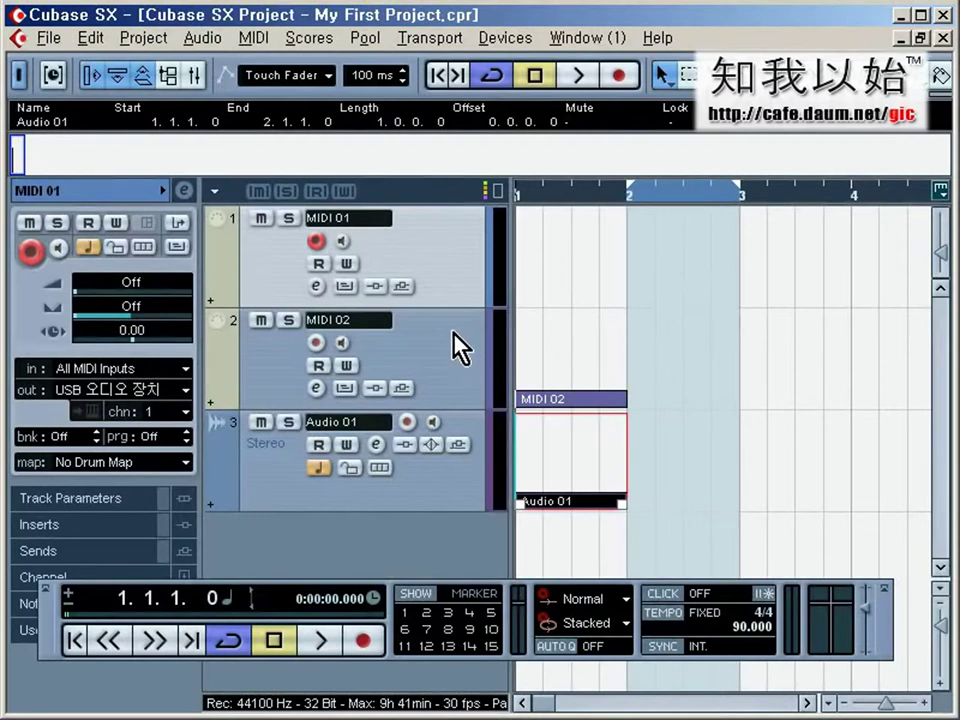
Open the Appearance-Work Area preferences and place the dialog so the Project window's cycle range and grid stay in view.
{"action": "left_click", "coordinate": [50, 38]}
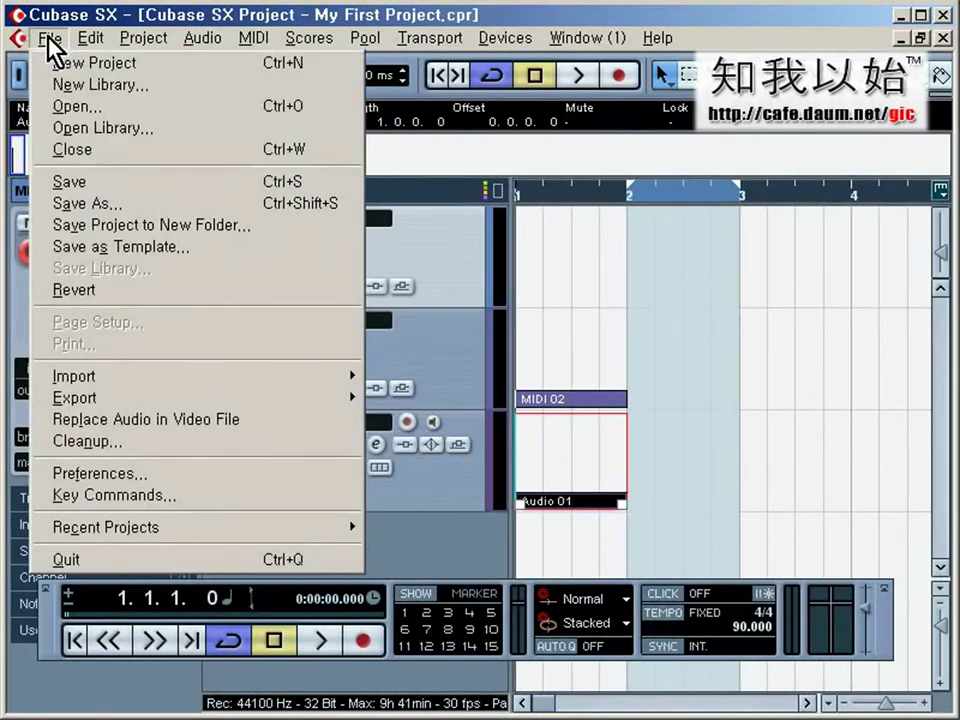
{"action": "left_click", "coordinate": [185, 474]}
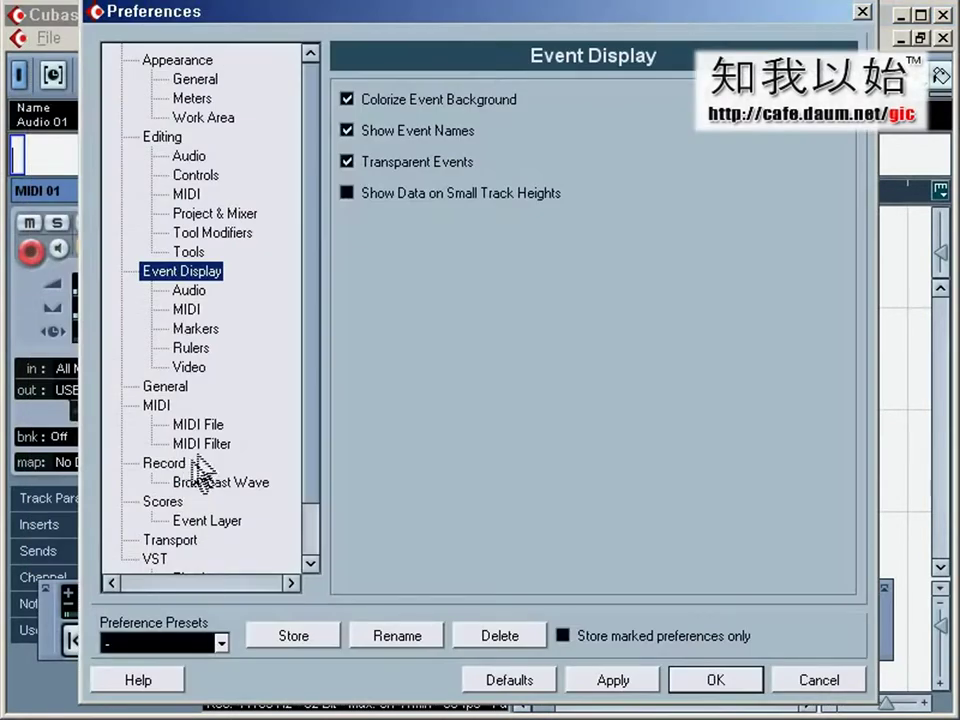
{"action": "scroll", "coordinate": [321, 414], "scroll_direction": "down", "scroll_amount": 1}
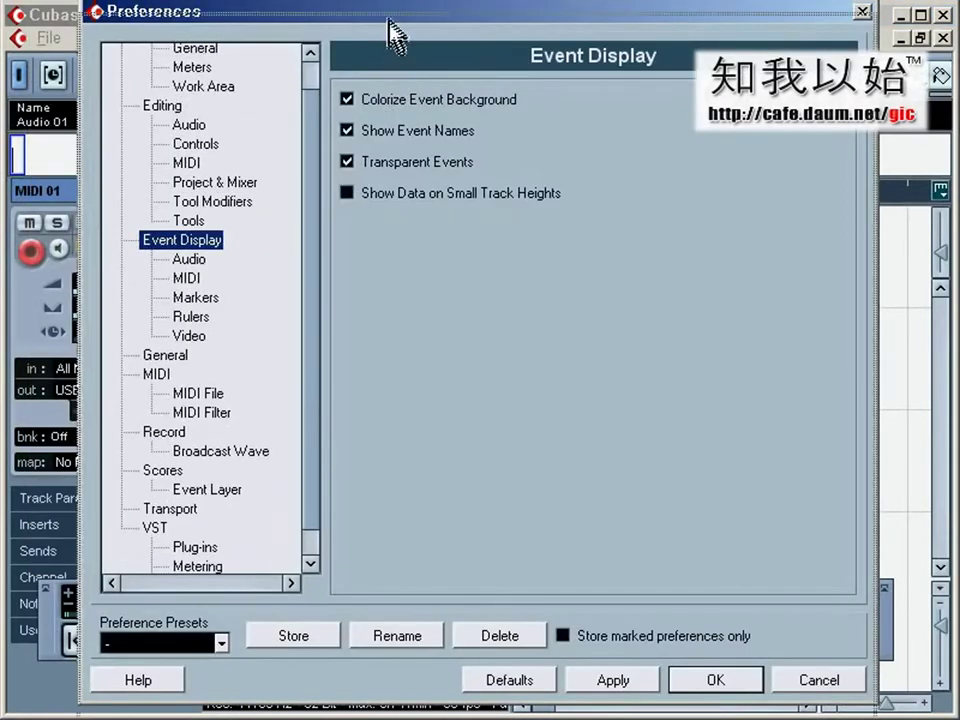
{"action": "left_click_drag", "start_coordinate": [395, 38], "coordinate": [391, 69]}
{"action": "scroll", "coordinate": [317, 264], "scroll_direction": "up", "scroll_amount": 1}
{"action": "left_click", "coordinate": [205, 150]}
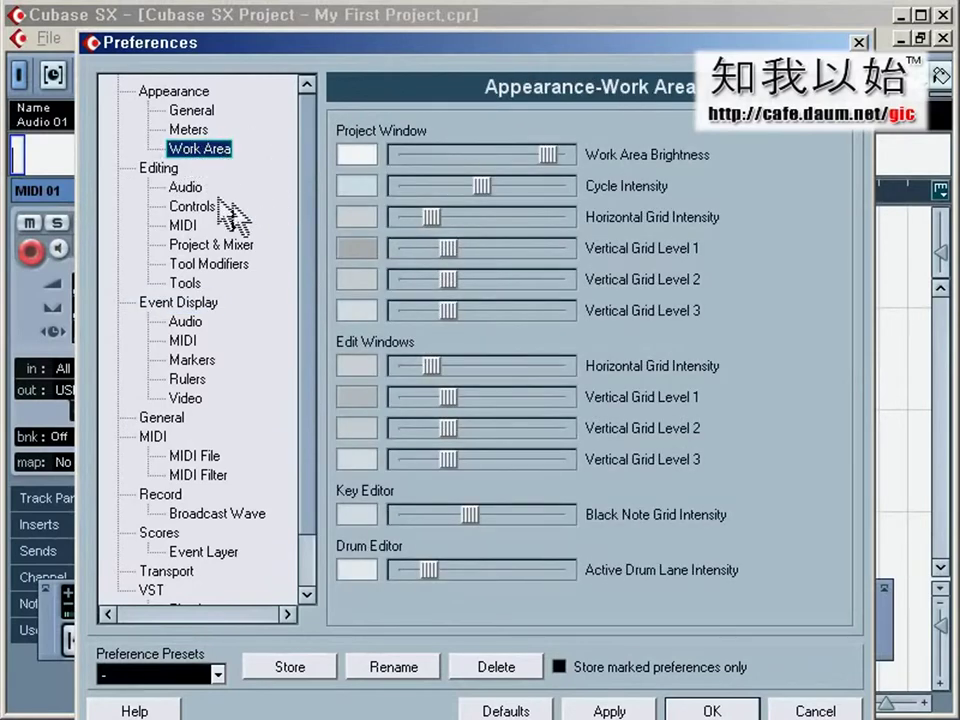
{"action": "left_click_drag", "start_coordinate": [536, 46], "coordinate": [400, 48]}
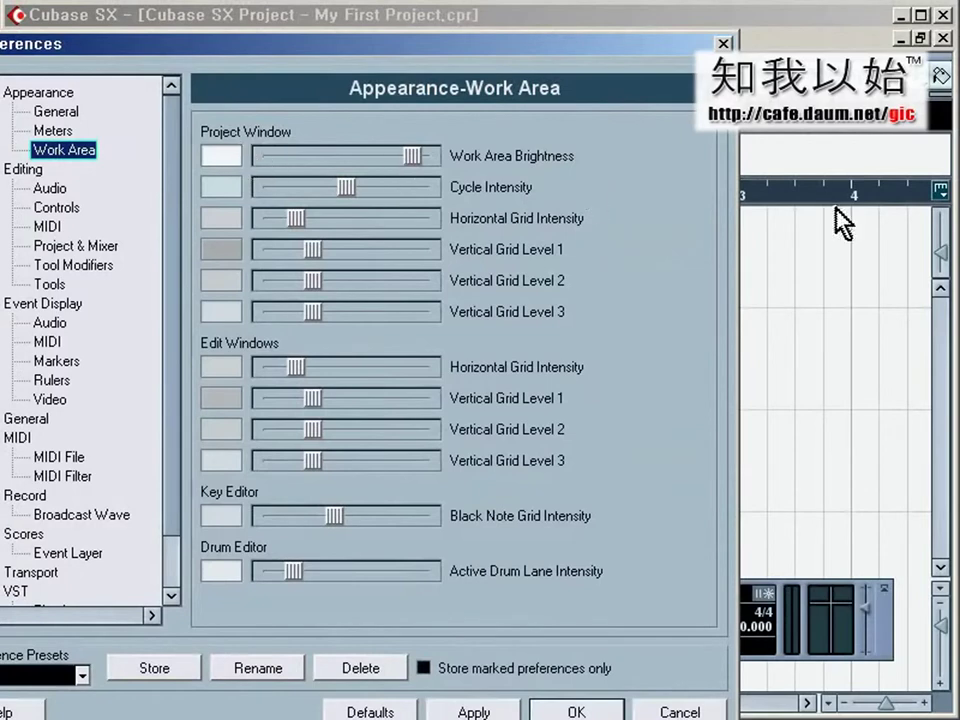
{"action": "left_click_drag", "start_coordinate": [517, 44], "coordinate": [201, 51]}
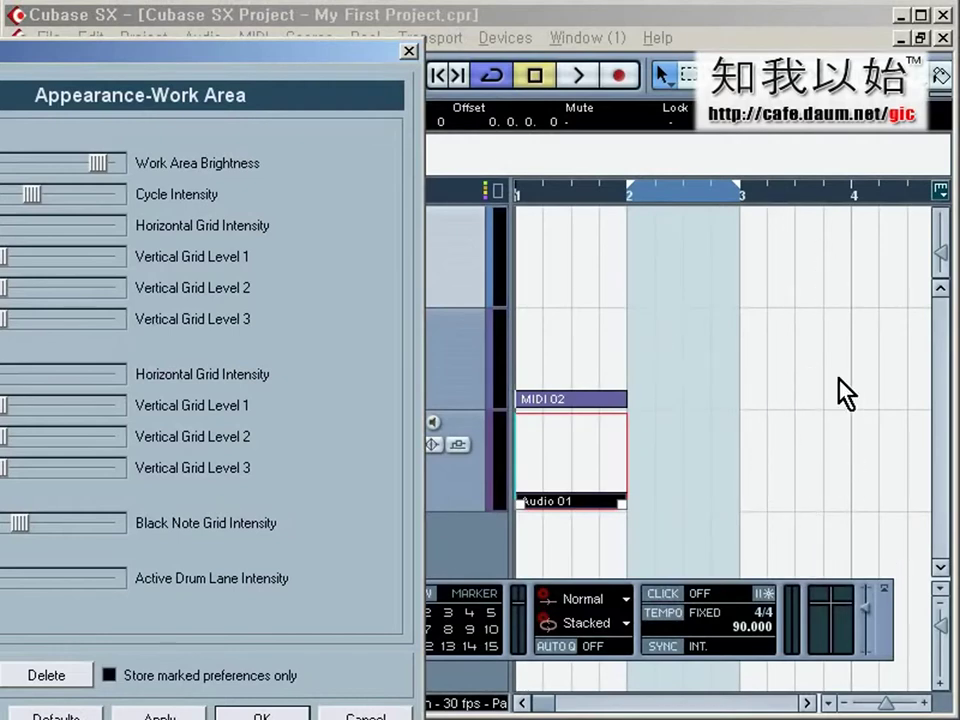
{"action": "left_click_drag", "start_coordinate": [350, 47], "coordinate": [515, 40]}
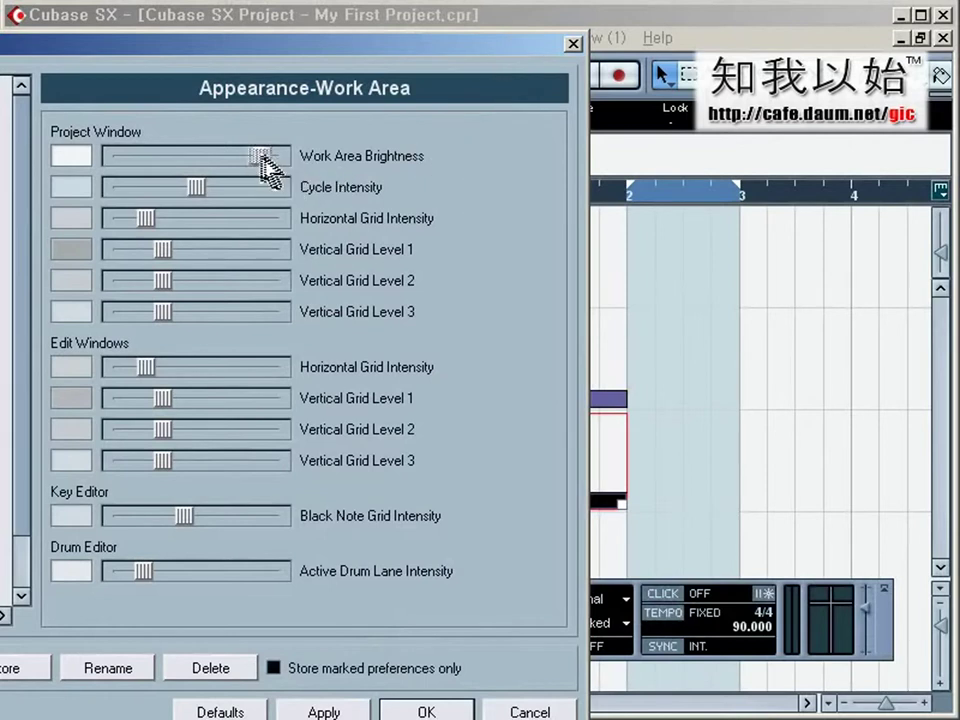
Try the Project window's Work Area Brightness at about the middle of its range and restore the bright setting, applying both.
{"action": "left_click_drag", "start_coordinate": [264, 165], "coordinate": [212, 168]}
{"action": "left_click", "coordinate": [335, 712]}
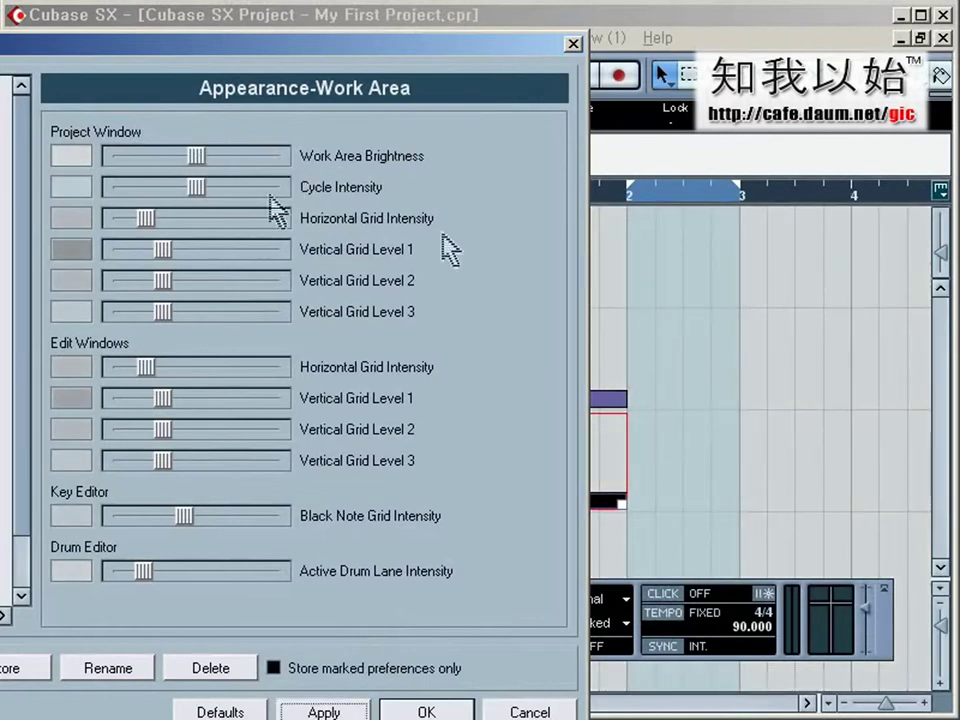
{"action": "left_click_drag", "start_coordinate": [198, 155], "coordinate": [266, 157]}
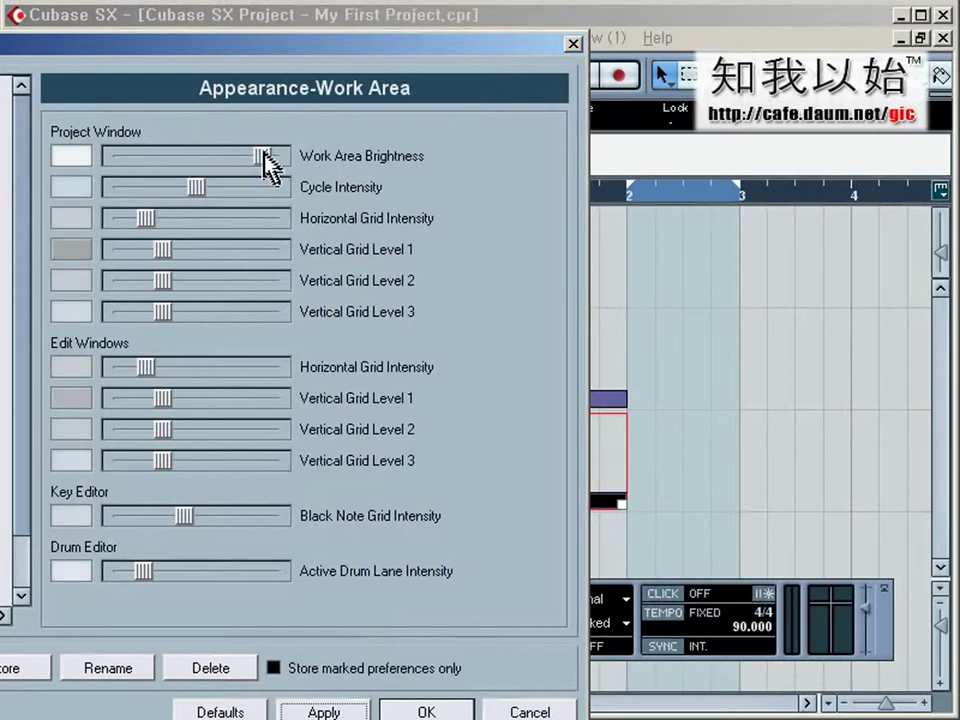
{"action": "left_click", "coordinate": [328, 710]}
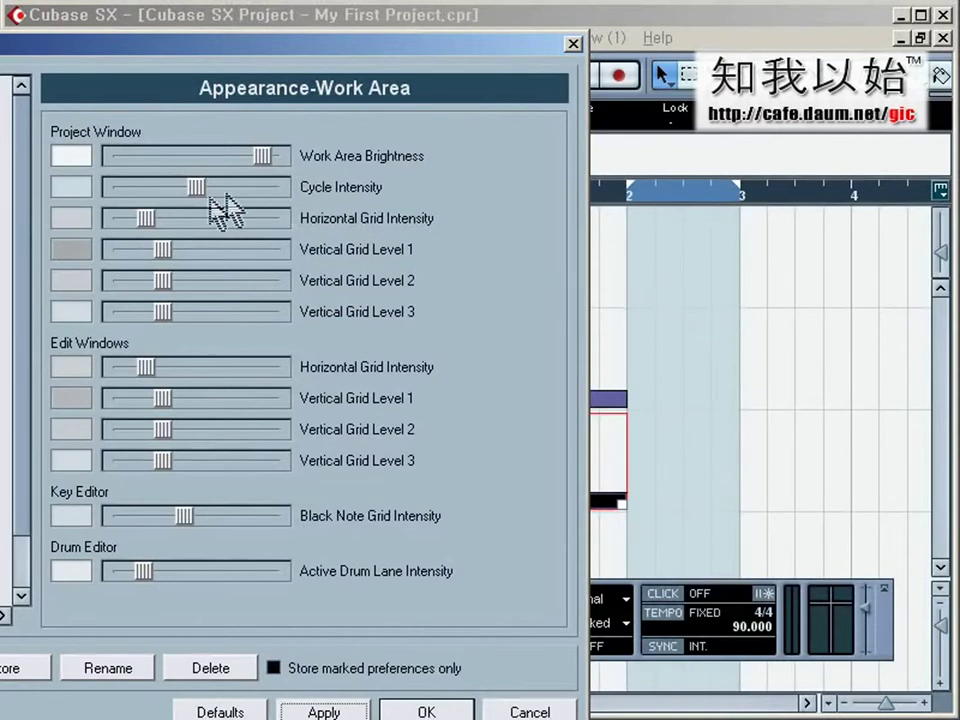
Try the Project window's Cycle Intensity at maximum, and apply a lower setting of about a third of its range.
{"action": "left_click_drag", "start_coordinate": [196, 188], "coordinate": [233, 190]}
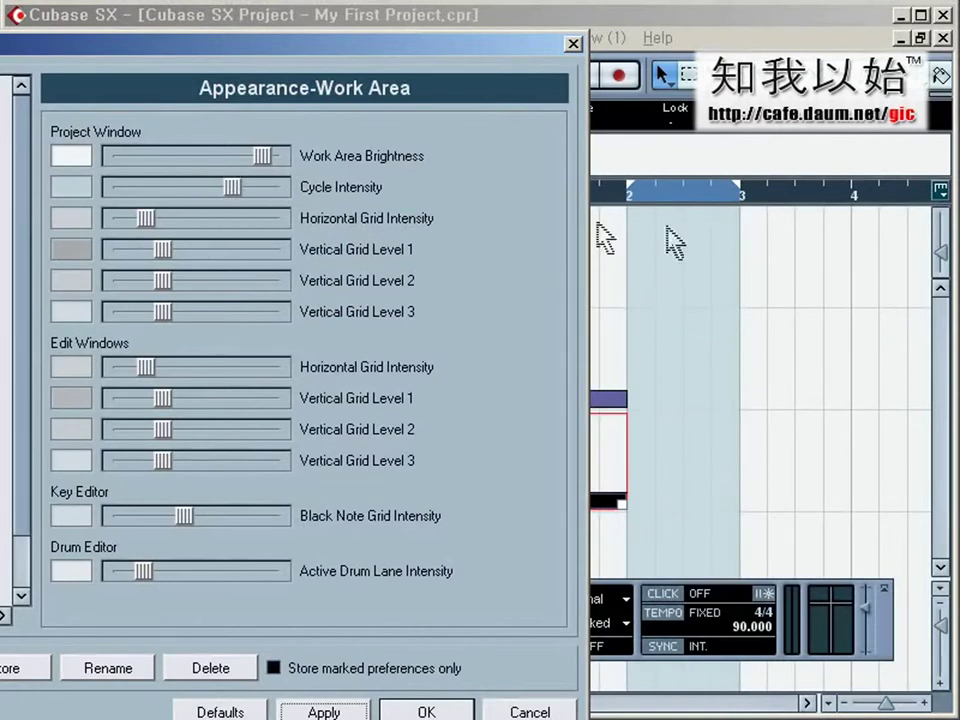
{"action": "left_click_drag", "start_coordinate": [236, 192], "coordinate": [285, 197]}
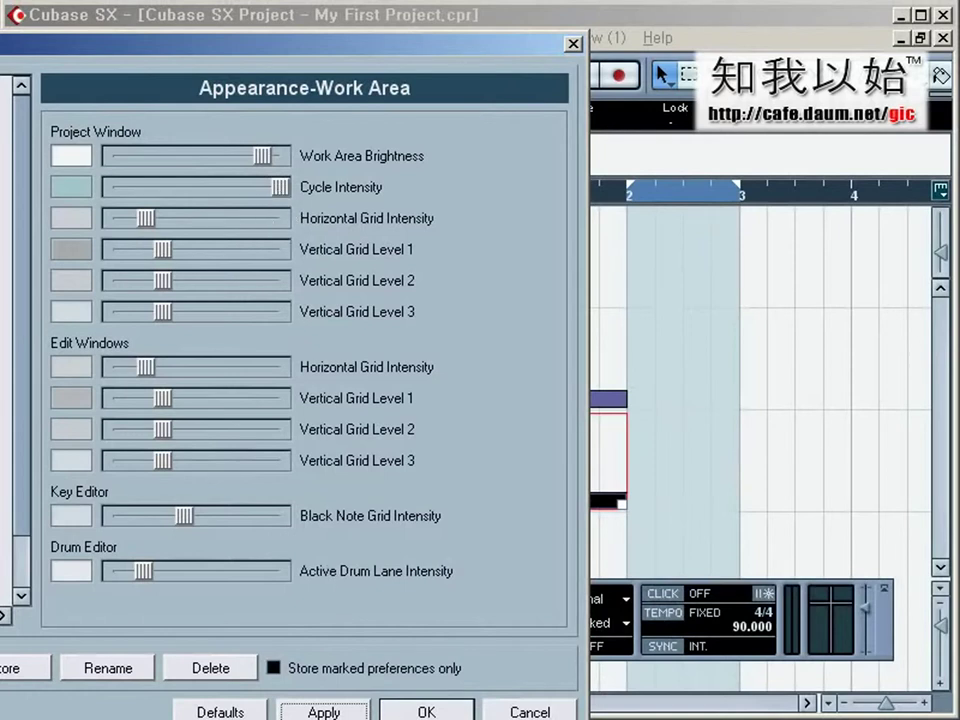
{"action": "left_click", "coordinate": [326, 711]}
{"action": "left_click_drag", "start_coordinate": [275, 196], "coordinate": [163, 199]}
{"action": "left_click", "coordinate": [335, 710]}
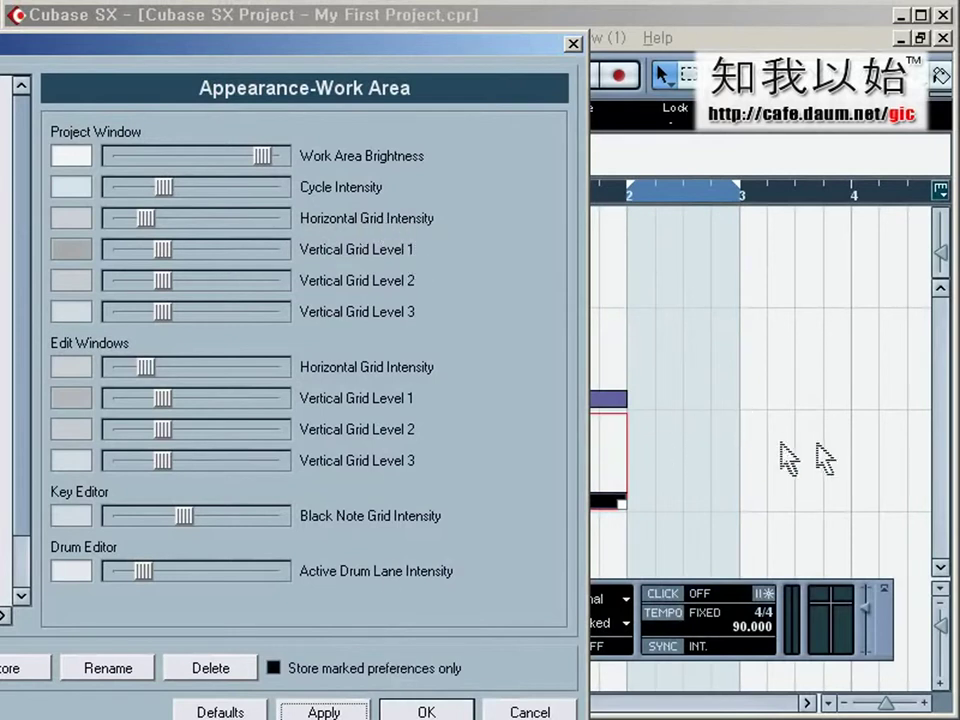
Try a high Horizontal Grid Intensity for the Project window, and apply a lower setting slightly above a third of its range.
{"action": "left_click_drag", "start_coordinate": [146, 218], "coordinate": [243, 218]}
{"action": "left_click", "coordinate": [345, 712]}
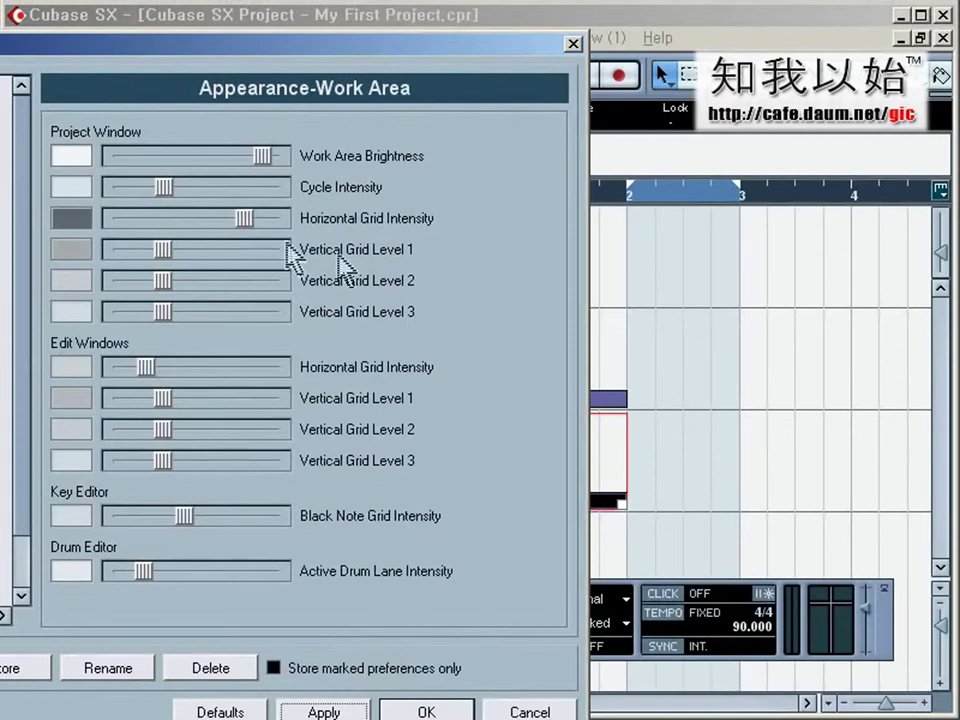
{"action": "left_click_drag", "start_coordinate": [245, 218], "coordinate": [175, 218]}
{"action": "left_click", "coordinate": [355, 712]}
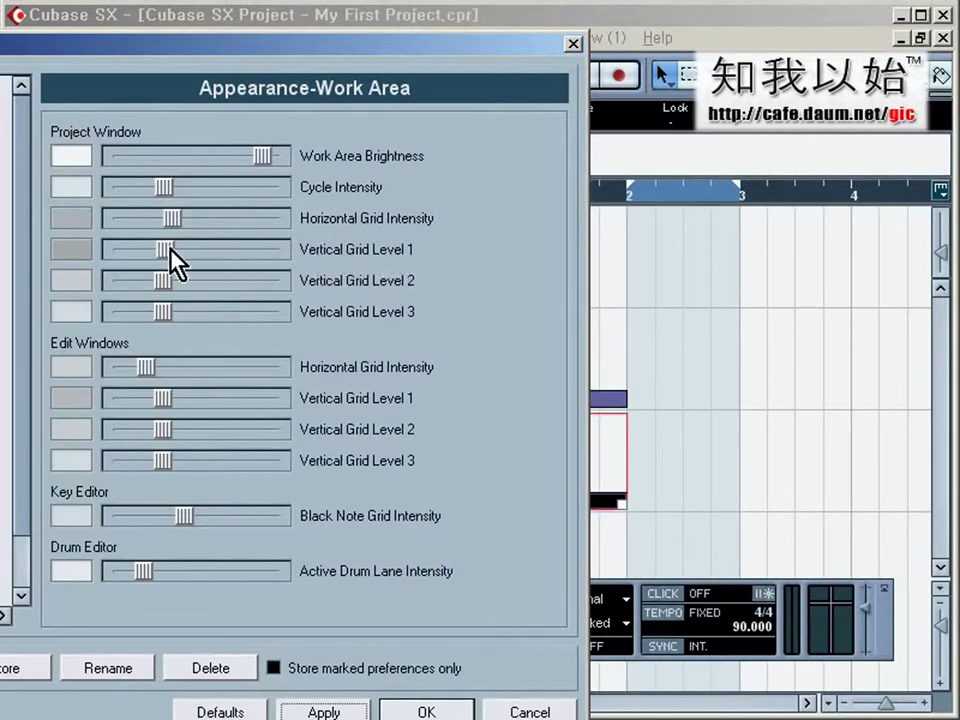
Raise the Project window's Vertical Grid Levels 1, 2 and 3 to about 80, 70 and 80 percent of their ranges, and accept.
{"action": "left_click_drag", "start_coordinate": [167, 251], "coordinate": [254, 277]}
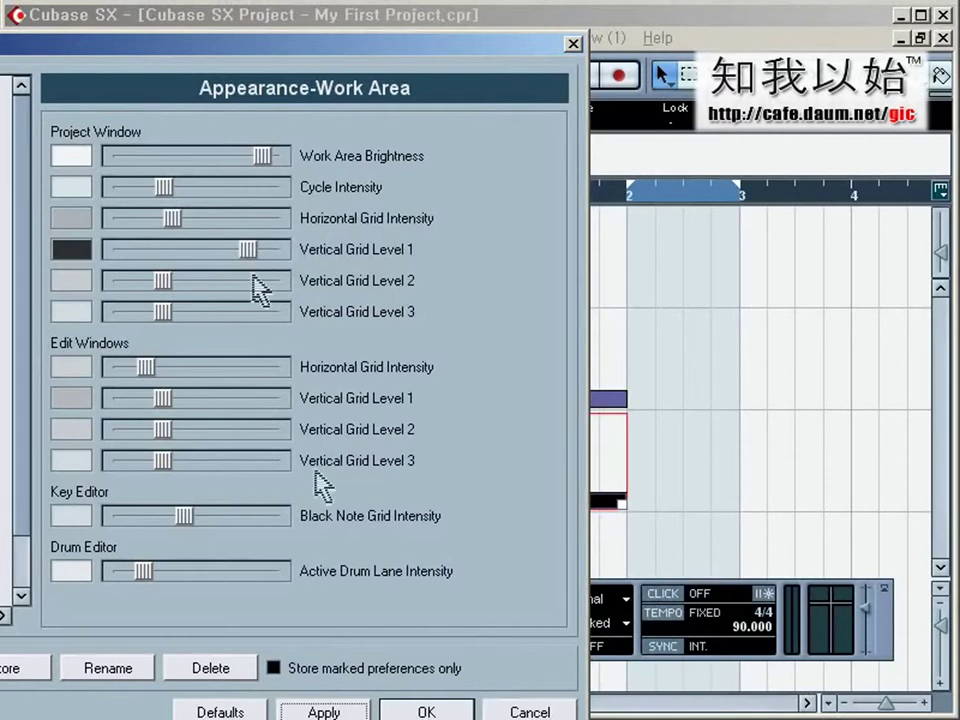
{"action": "left_click", "coordinate": [363, 712]}
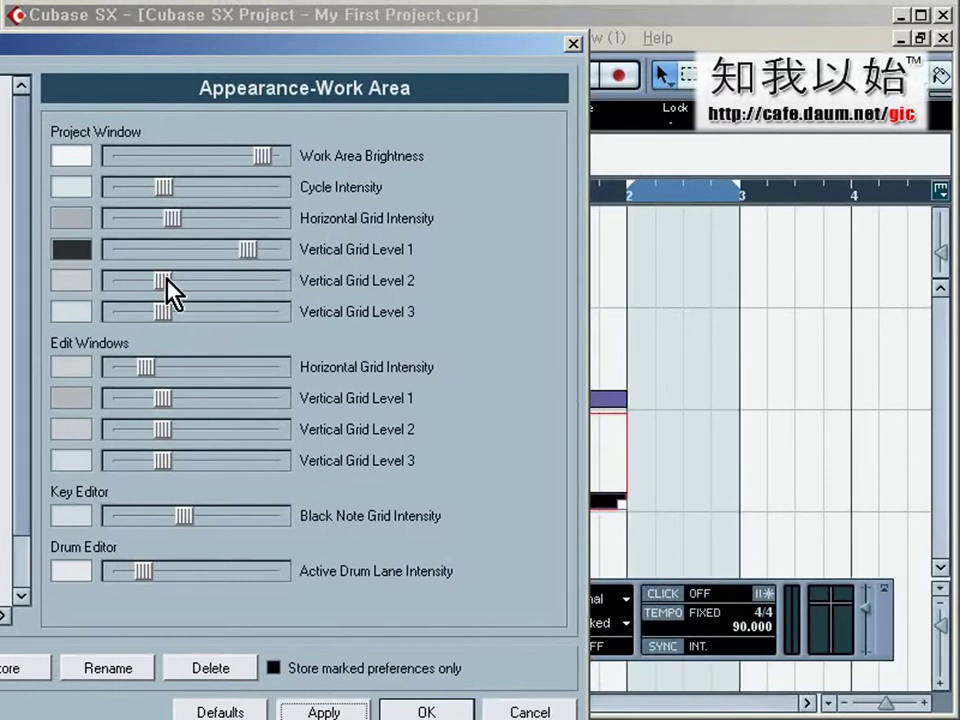
{"action": "left_click_drag", "start_coordinate": [165, 283], "coordinate": [231, 285]}
{"action": "left_click", "coordinate": [300, 710]}
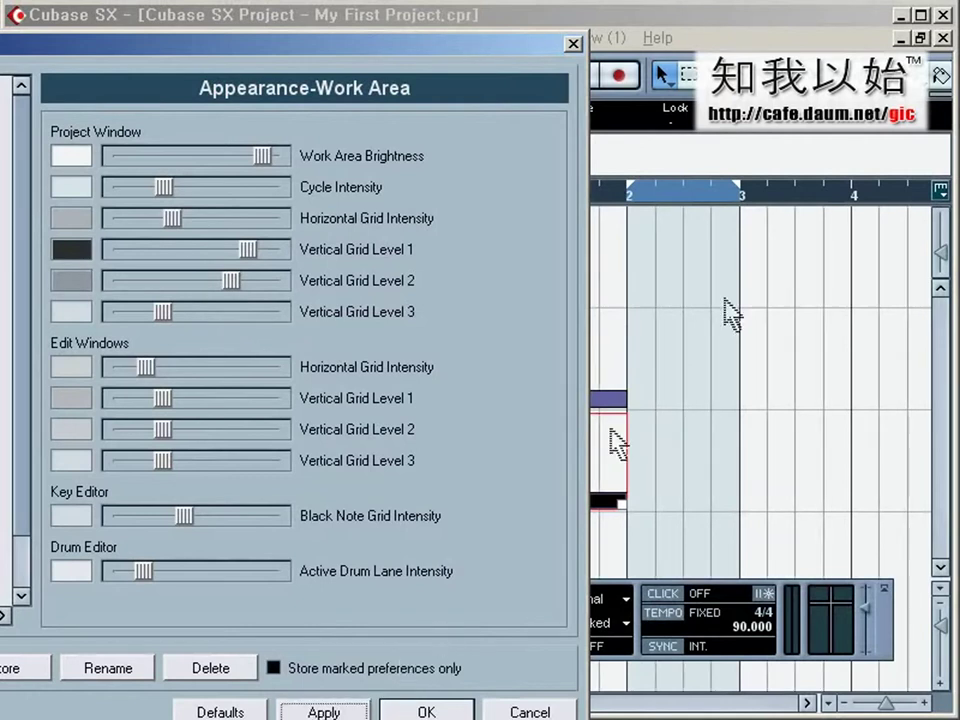
{"action": "left_click_drag", "start_coordinate": [161, 312], "coordinate": [242, 314]}
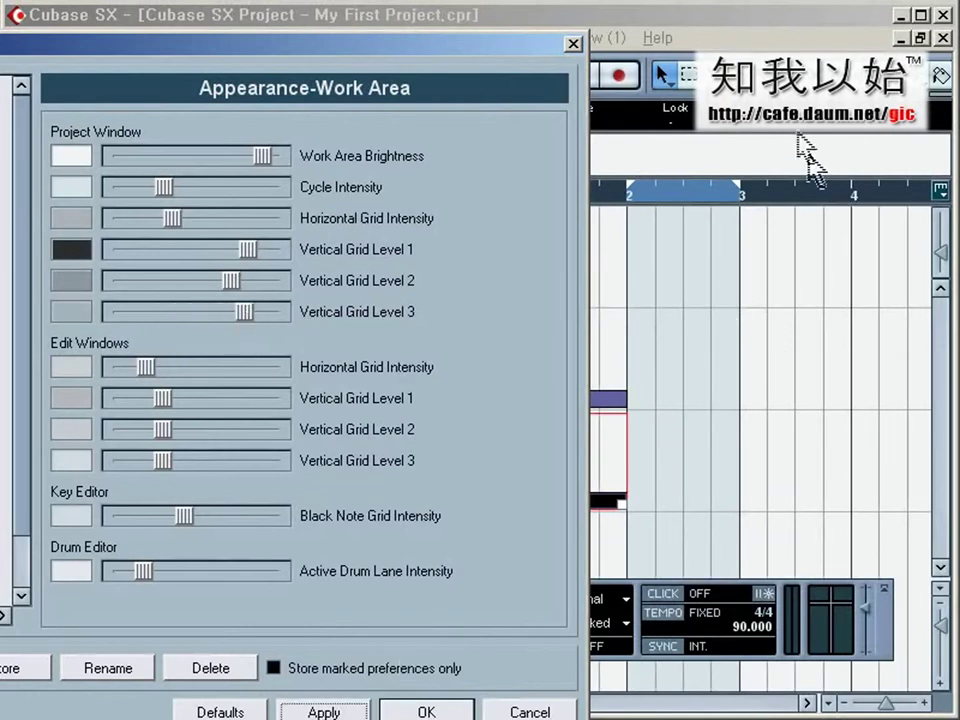
{"action": "left_click", "coordinate": [779, 198]}
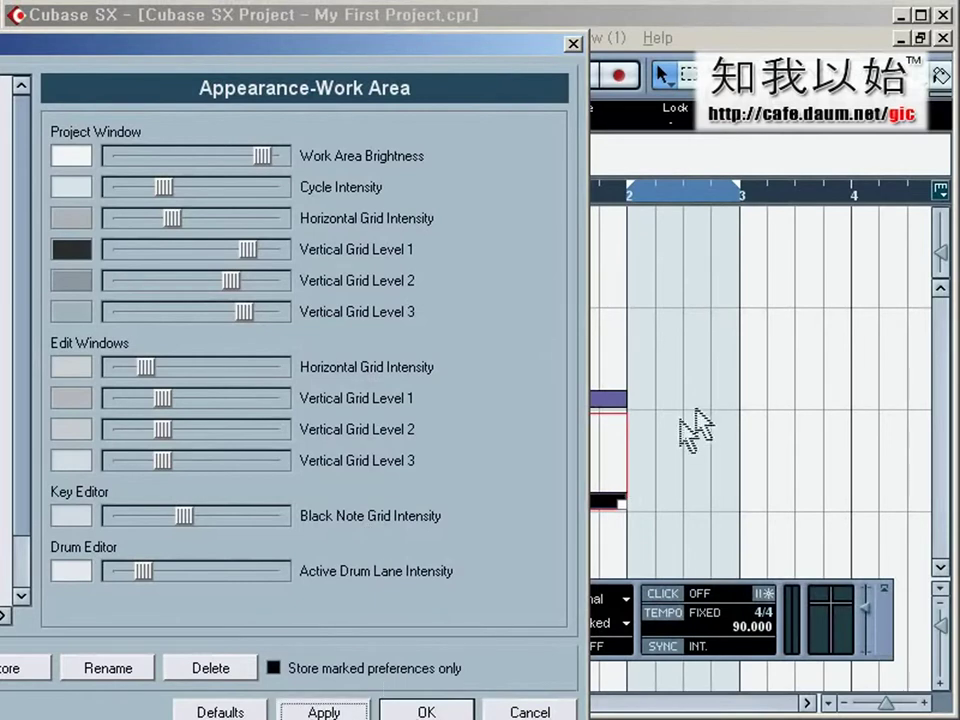
{"action": "left_click", "coordinate": [420, 710]}
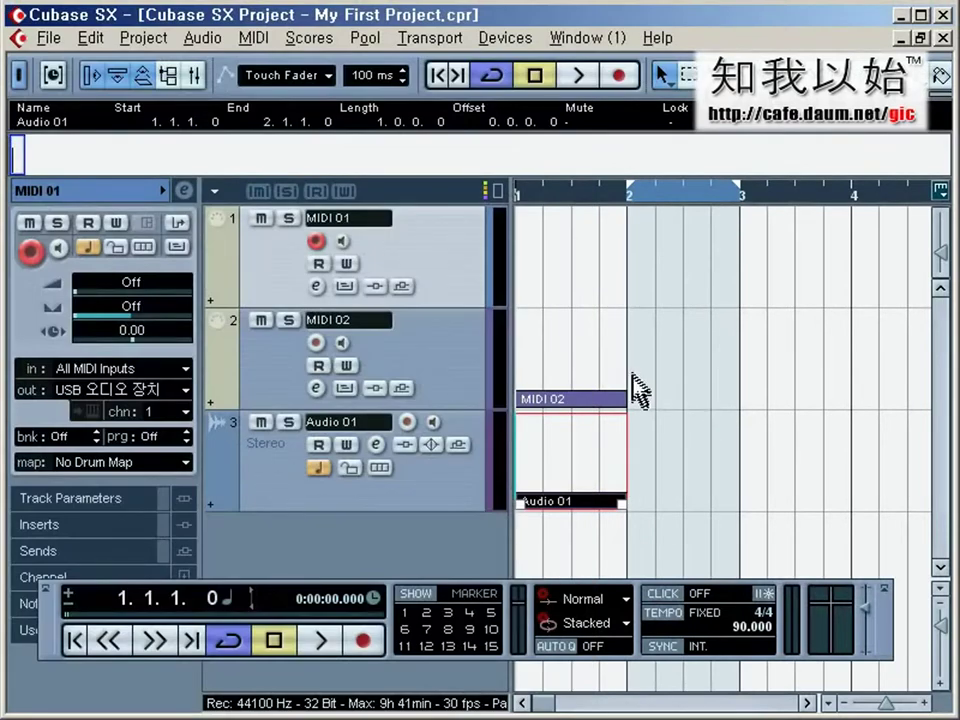
Select the MIDI 02 part and adjust the horizontal zoom to examine its vertical grid lines.
{"action": "left_click", "coordinate": [612, 368]}
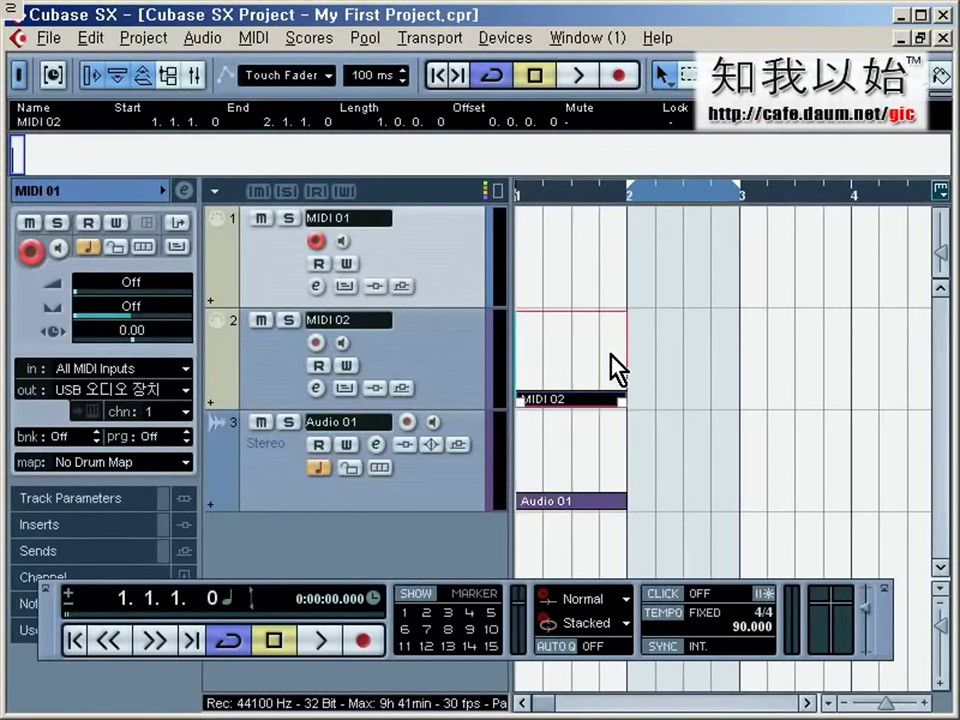
{"action": "key", "text": "h"}
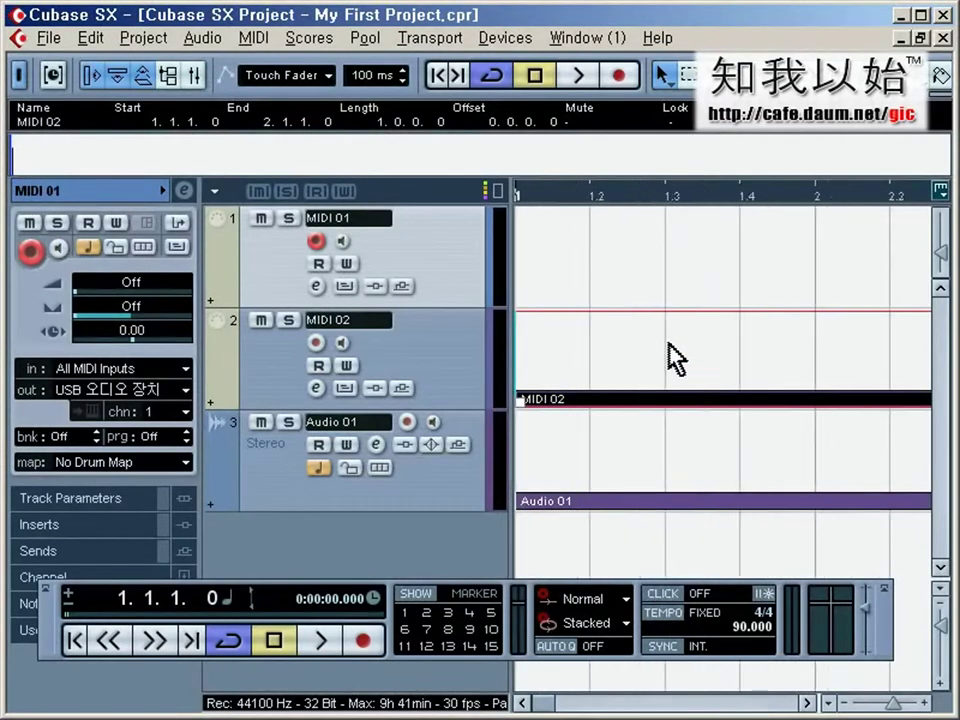
{"action": "key", "text": "g"}
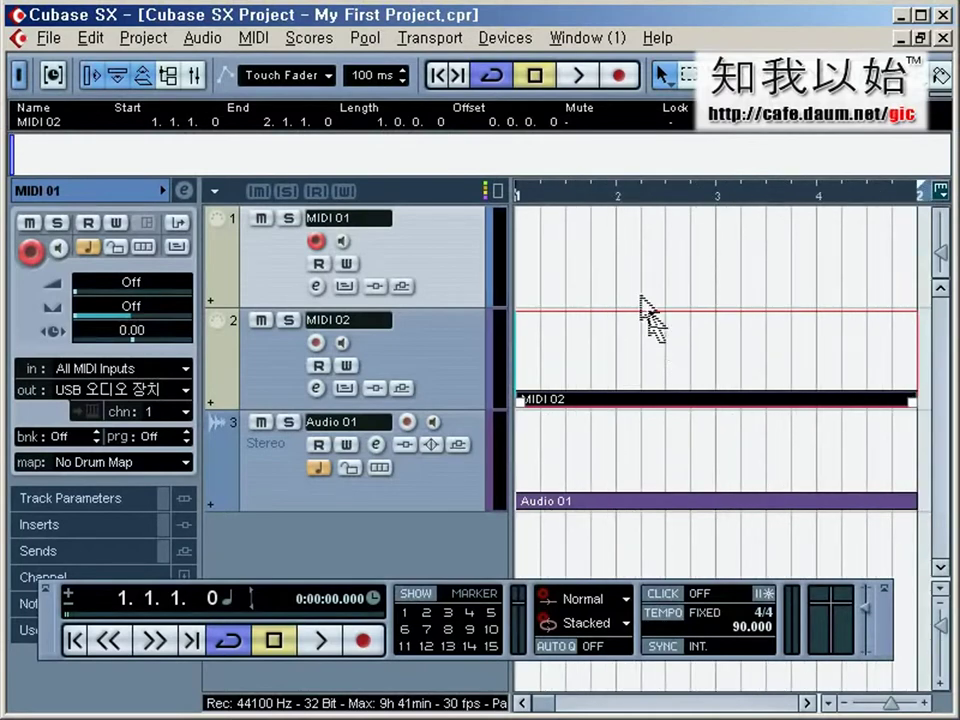
Reopen the Work Area preferences and apply a Project window Vertical Grid Level 3 slightly below a third of its range.
{"action": "left_click", "coordinate": [46, 40]}
{"action": "mouse_move", "coordinate": [182, 536]}
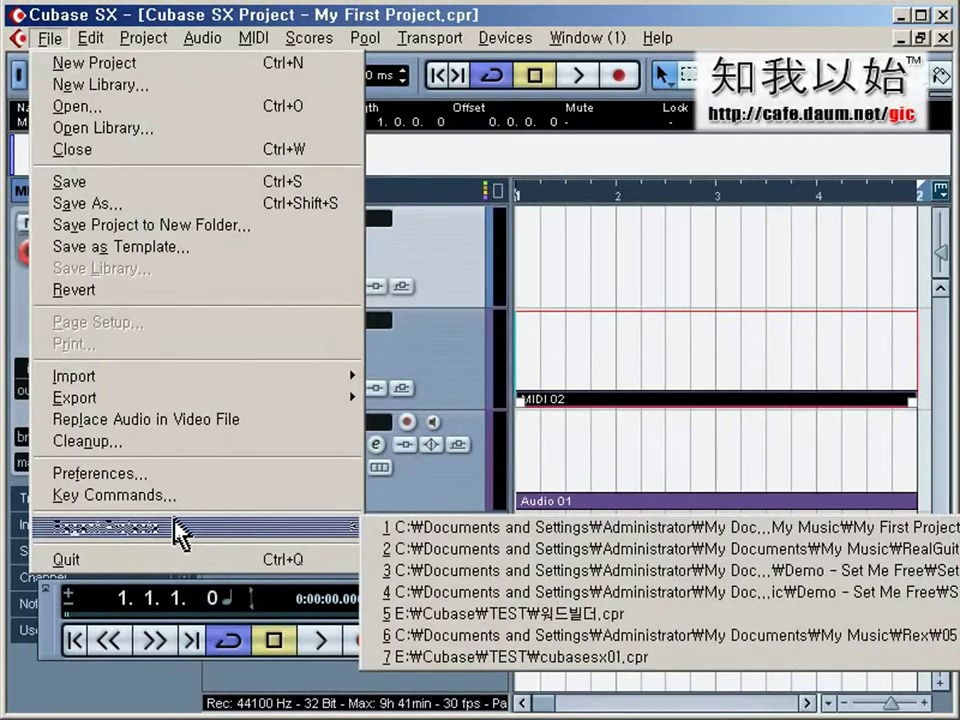
{"action": "left_click", "coordinate": [165, 475]}
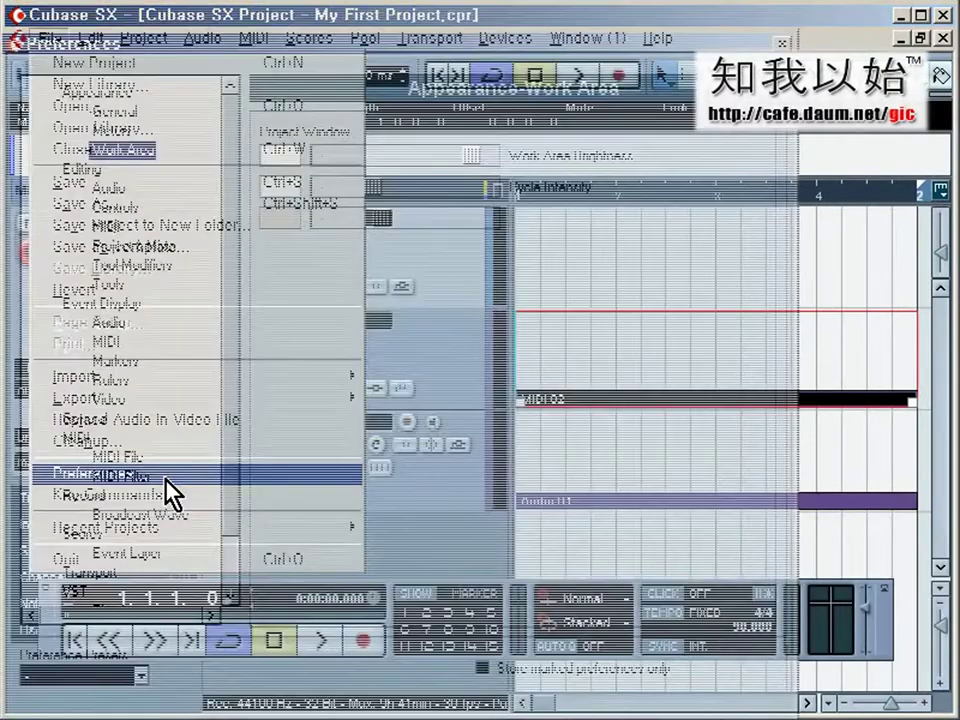
{"action": "left_click_drag", "start_coordinate": [445, 320], "coordinate": [377, 321]}
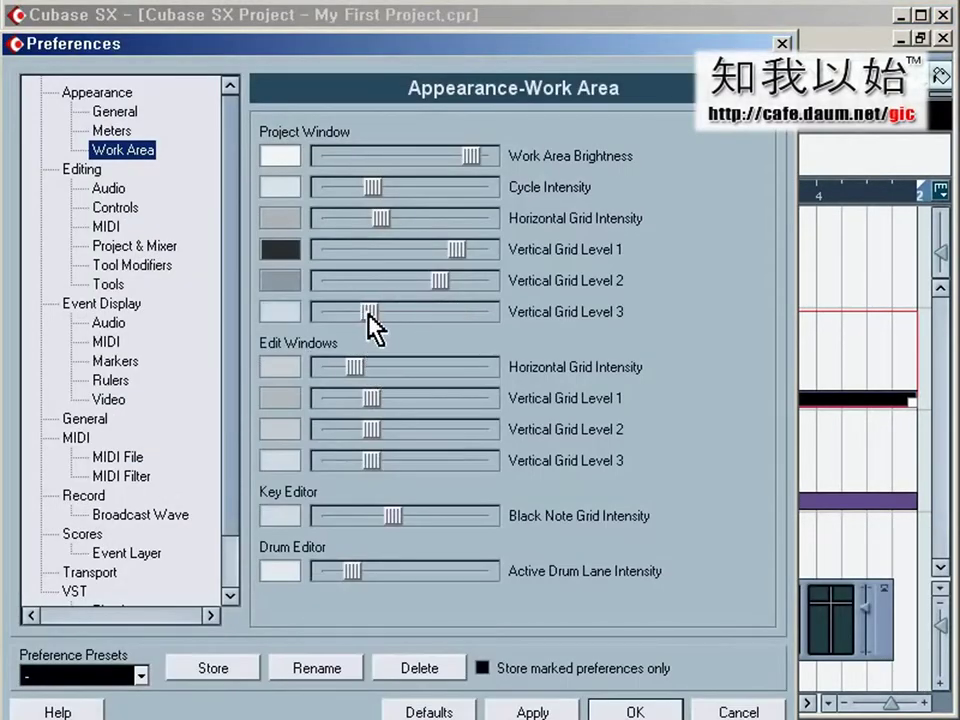
{"action": "left_click", "coordinate": [553, 716]}
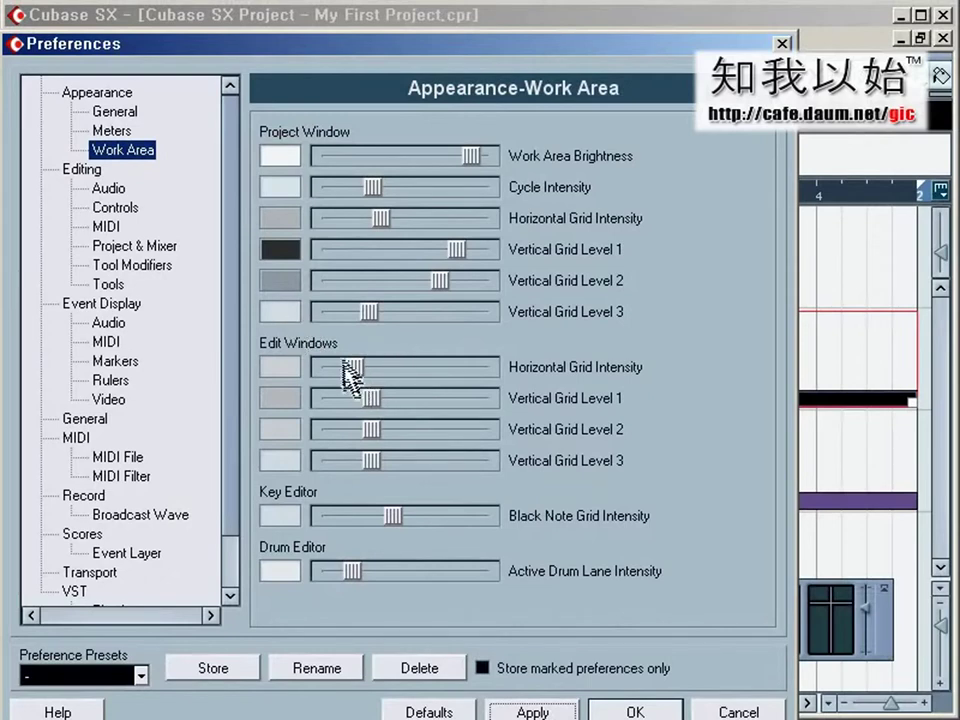
{"action": "left_click_drag", "start_coordinate": [465, 42], "coordinate": [510, 90]}
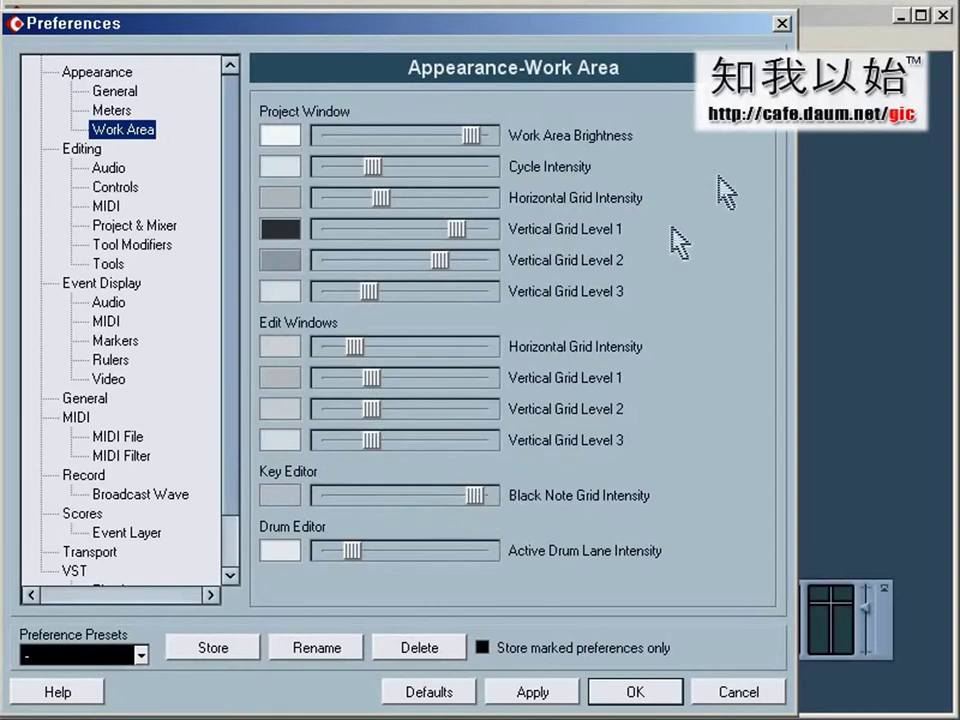
Accept the preferences and bring up the Key Editor for MIDI 02, zoomed in horizontally around position 1.4.2.
{"action": "left_click", "coordinate": [638, 693]}
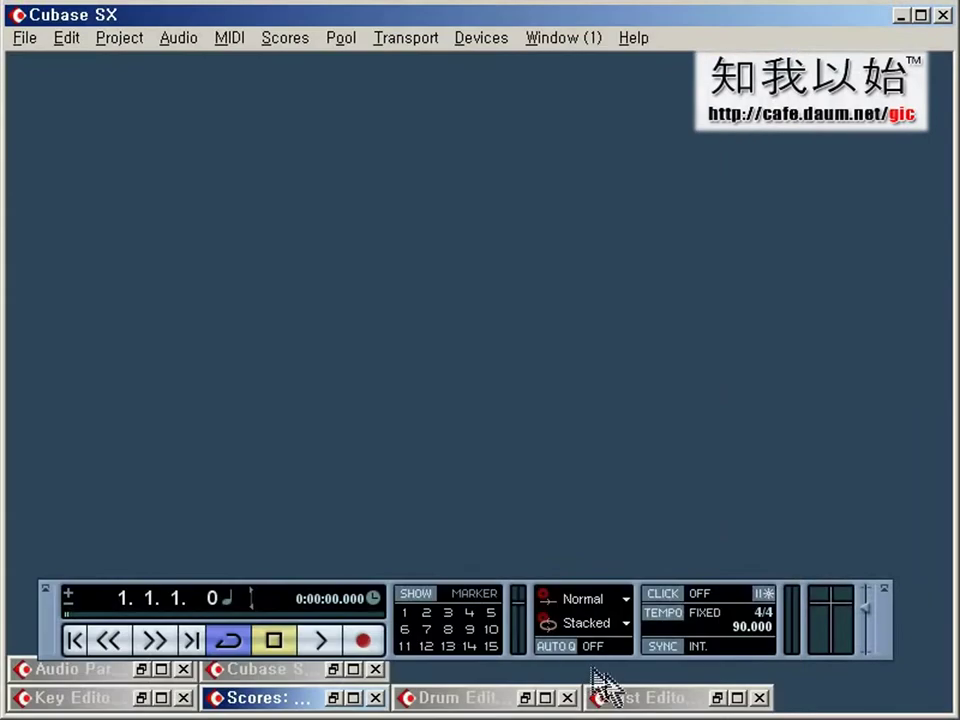
{"action": "left_click", "coordinate": [142, 698]}
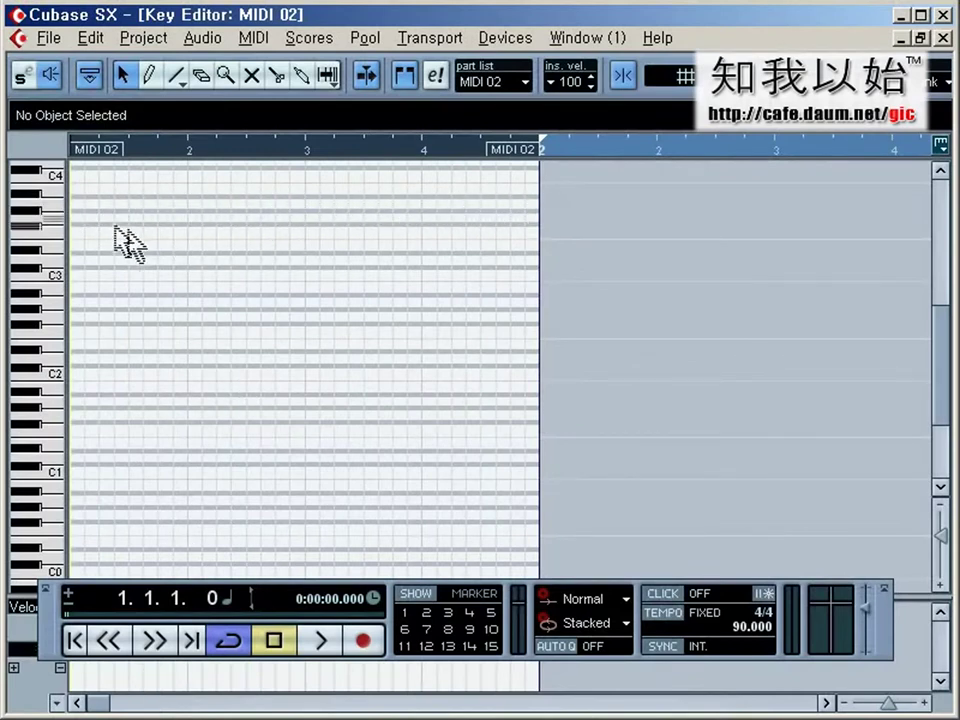
{"action": "left_click", "coordinate": [40, 38]}
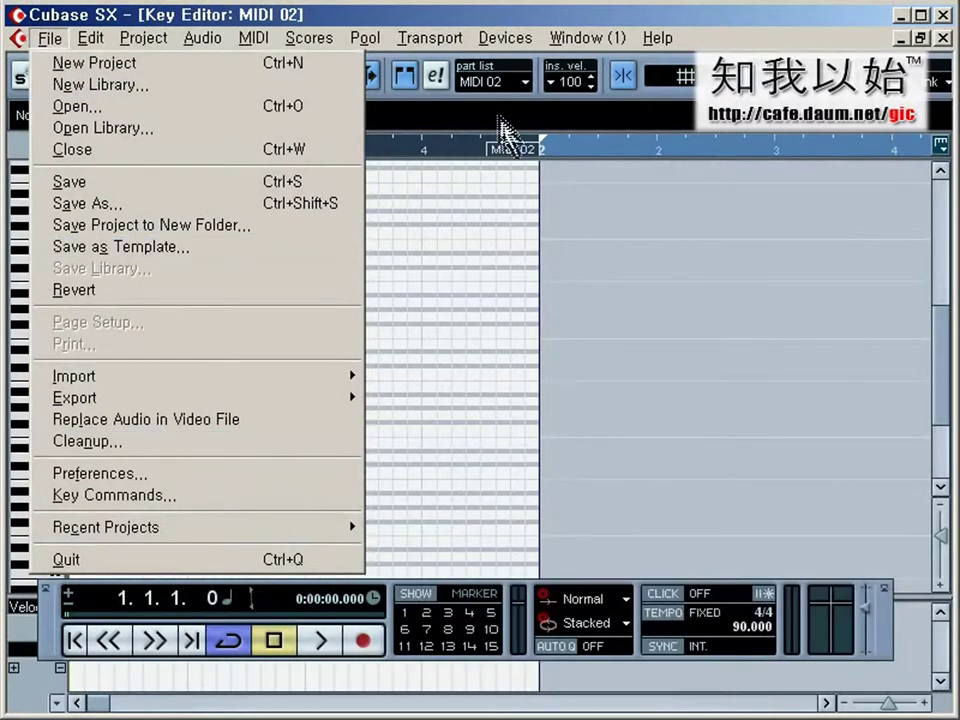
{"action": "left_click", "coordinate": [448, 152]}
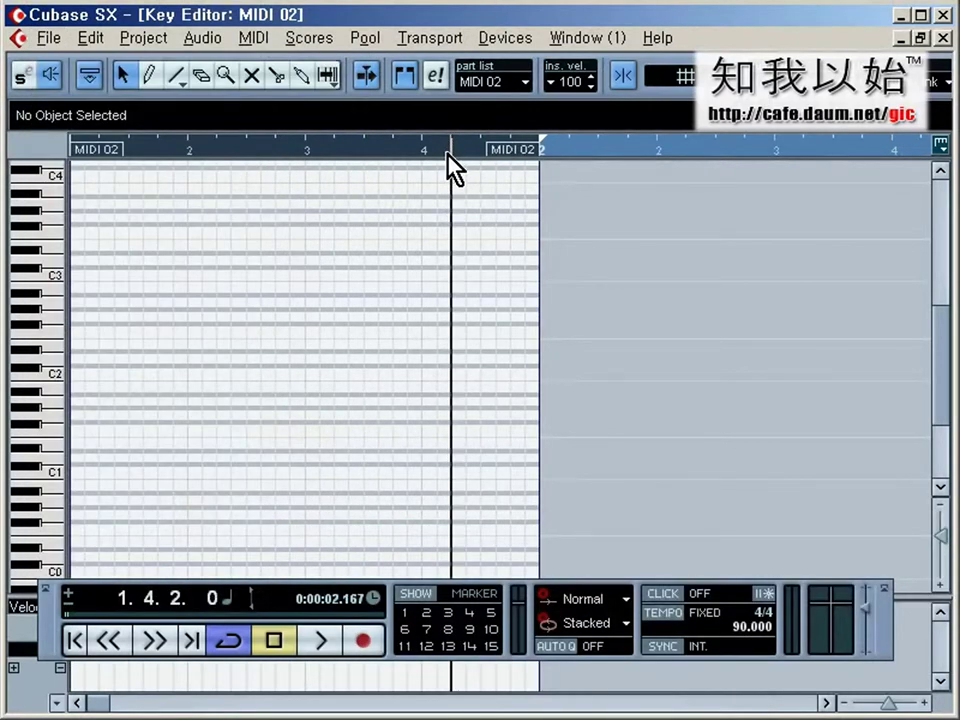
{"action": "key", "text": "h"}
{"action": "key", "text": "h"}
{"action": "key", "text": "h"}
{"action": "key", "text": "h"}
{"action": "key", "text": "h"}
{"action": "key", "text": "h"}
{"action": "key", "text": "h"}
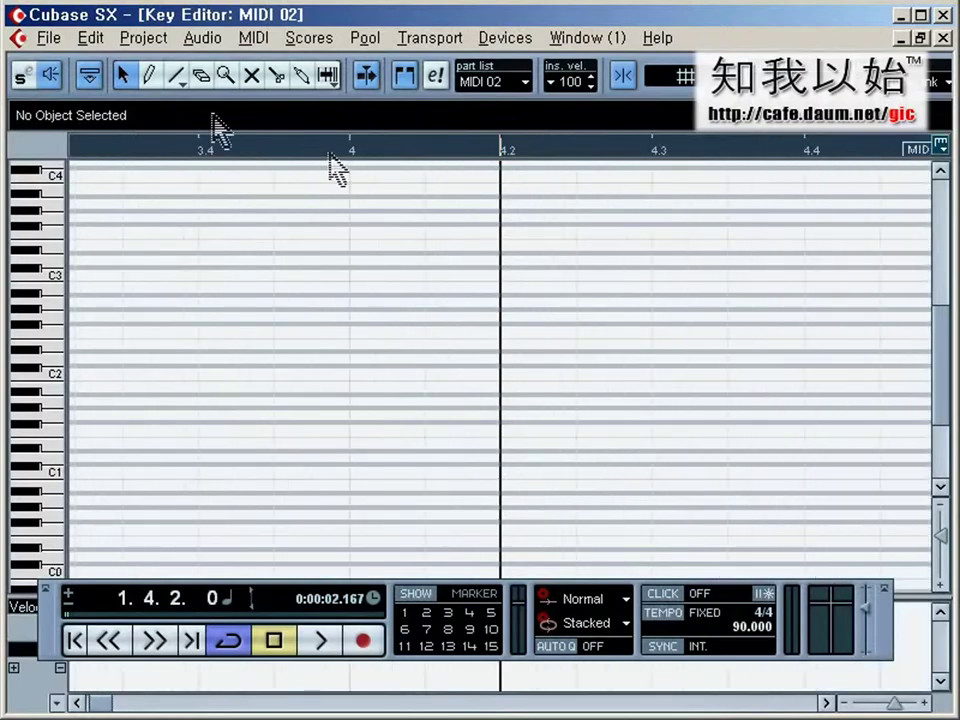
Try the Key Editor's Black Note Grid Intensity at about a quarter of its range, then apply and accept the maximum setting.
{"action": "left_click", "coordinate": [45, 38]}
{"action": "left_click", "coordinate": [150, 475]}
{"action": "left_click_drag", "start_coordinate": [626, 14], "coordinate": [451, 14]}
{"action": "left_click_drag", "start_coordinate": [300, 490], "coordinate": [187, 490]}
{"action": "left_click", "coordinate": [365, 690]}
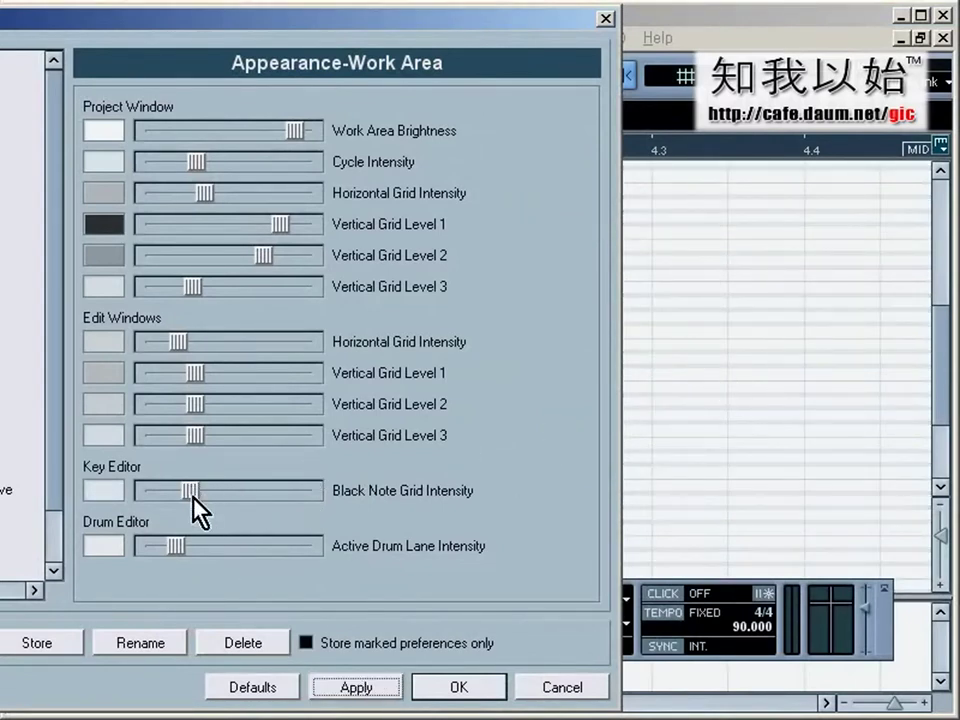
{"action": "left_click_drag", "start_coordinate": [191, 492], "coordinate": [386, 497]}
{"action": "left_click", "coordinate": [365, 686]}
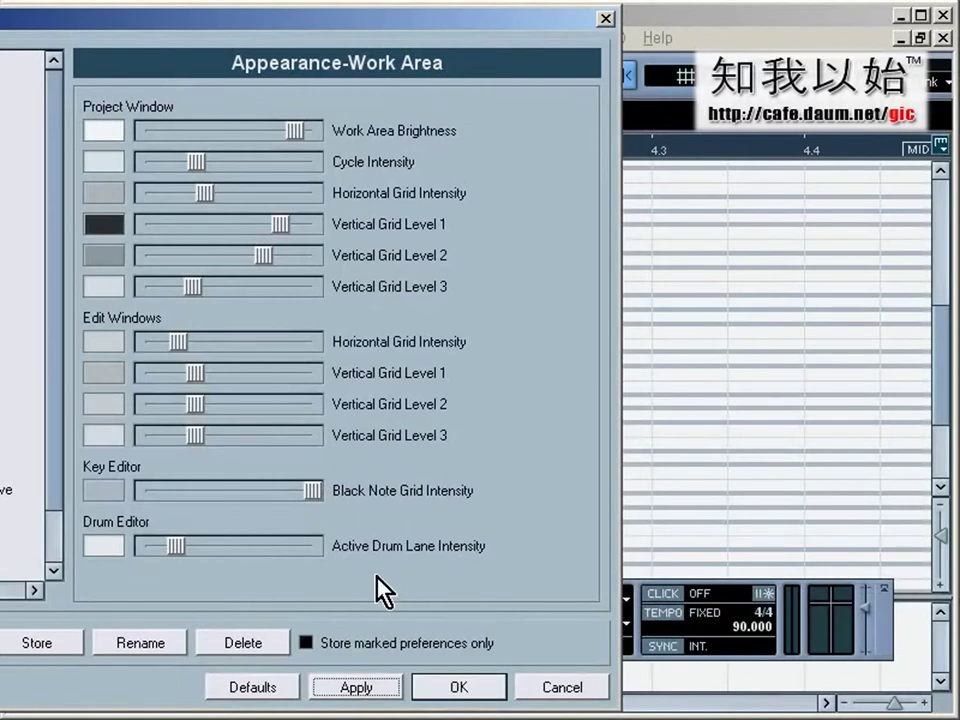
{"action": "left_click", "coordinate": [460, 686]}
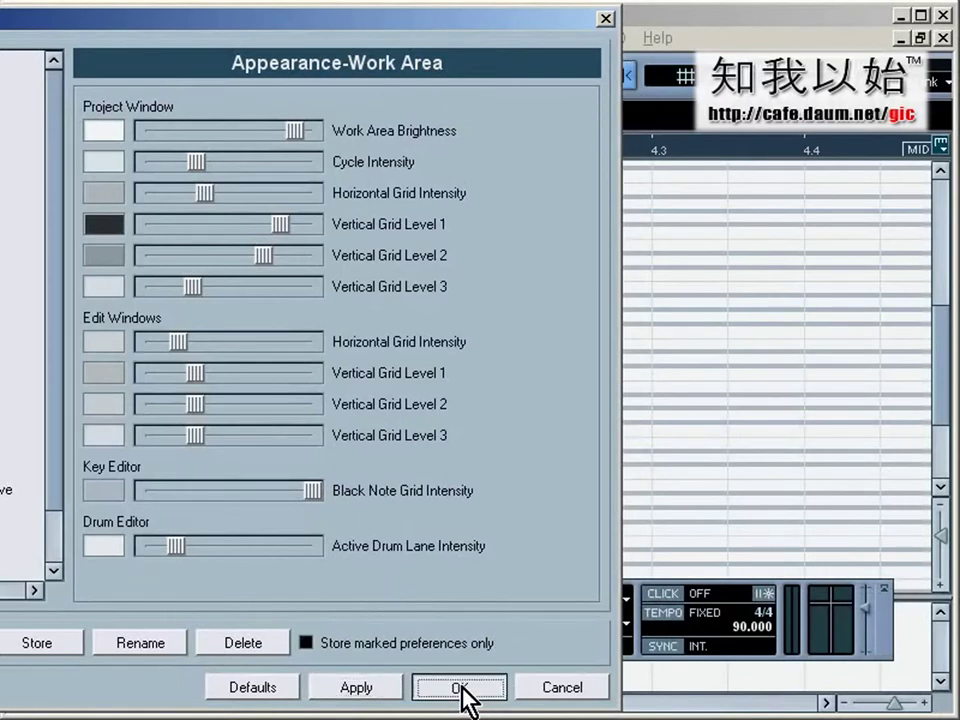
{"action": "left_click", "coordinate": [468, 687]}
Minimise the Key Editor, restore the Drum Editor for MIDI 02 and select several drum lanes in turn, ending on Low Floor Tom.
{"action": "left_click", "coordinate": [903, 40]}
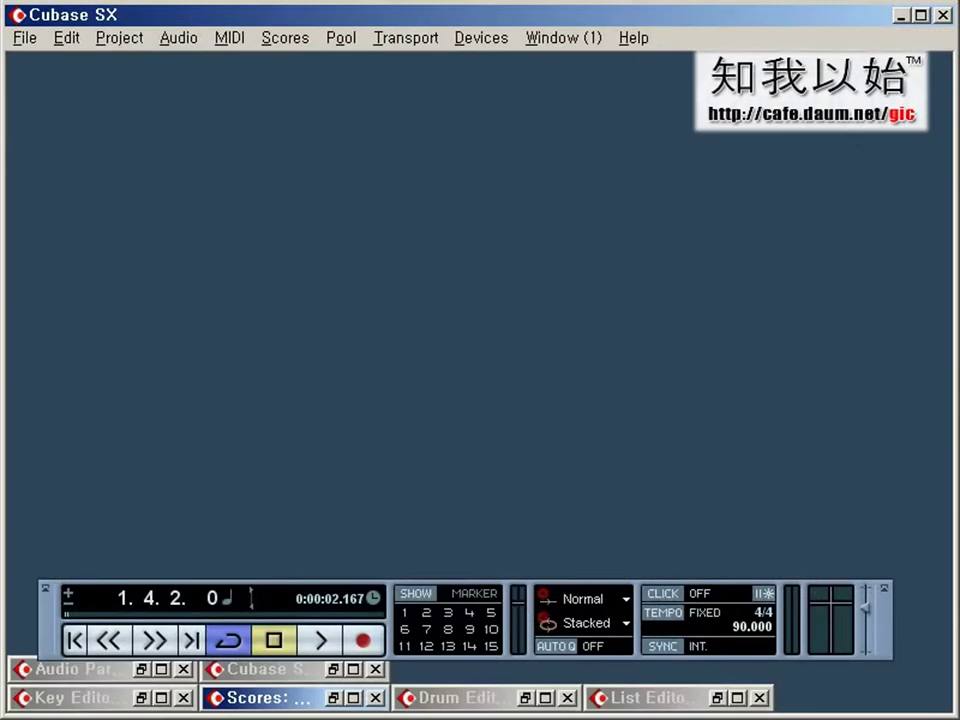
{"action": "left_click", "coordinate": [546, 697]}
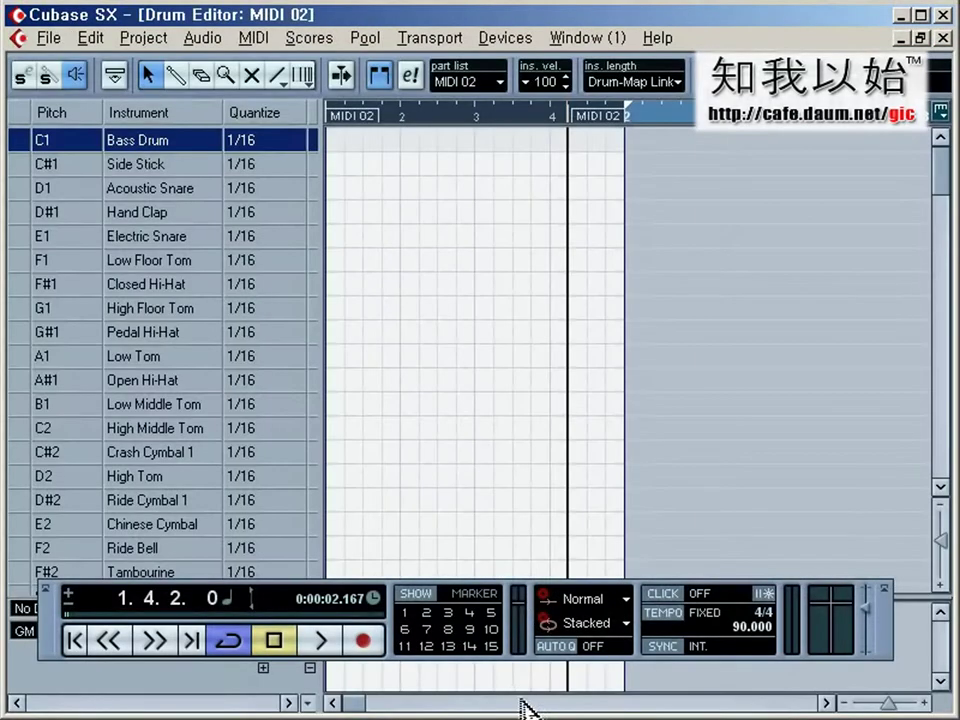
{"action": "left_click", "coordinate": [246, 166]}
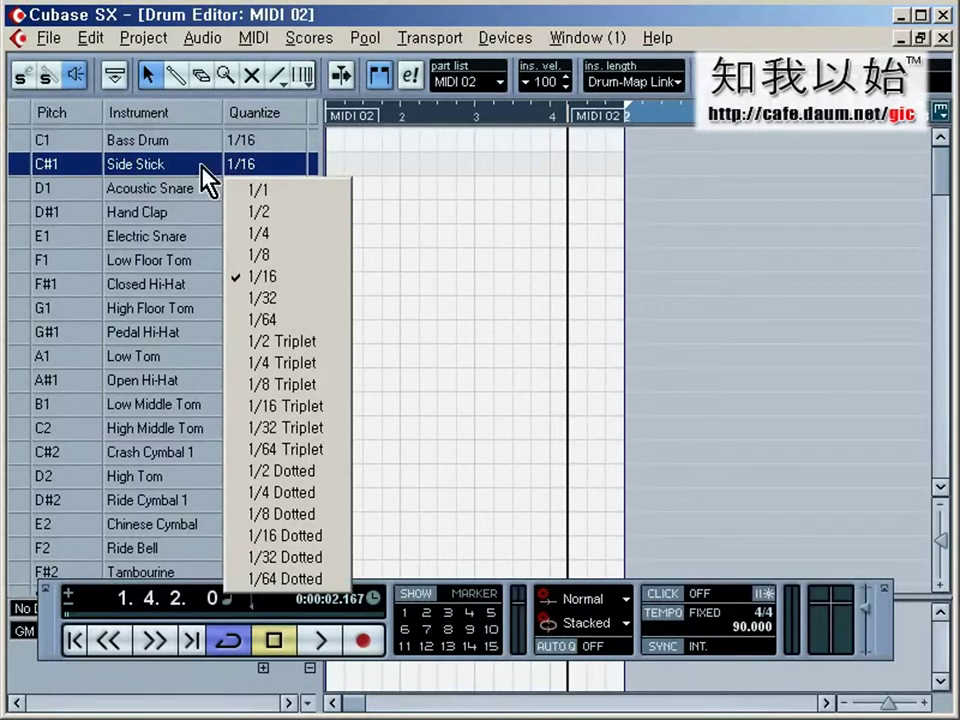
{"action": "left_click", "coordinate": [155, 163]}
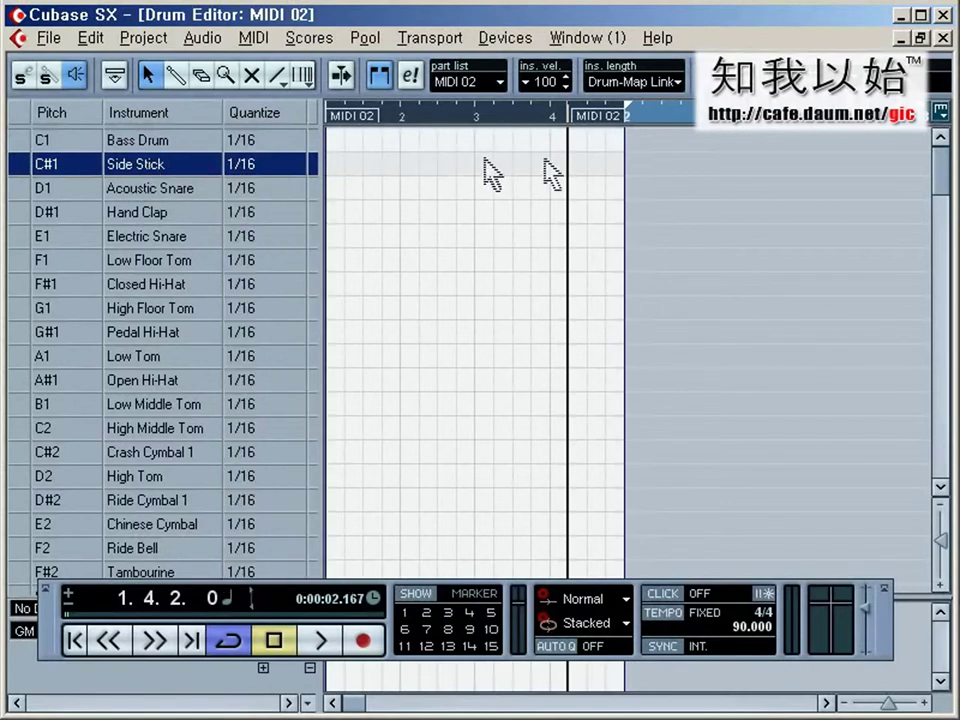
{"action": "double_click", "coordinate": [157, 214]}
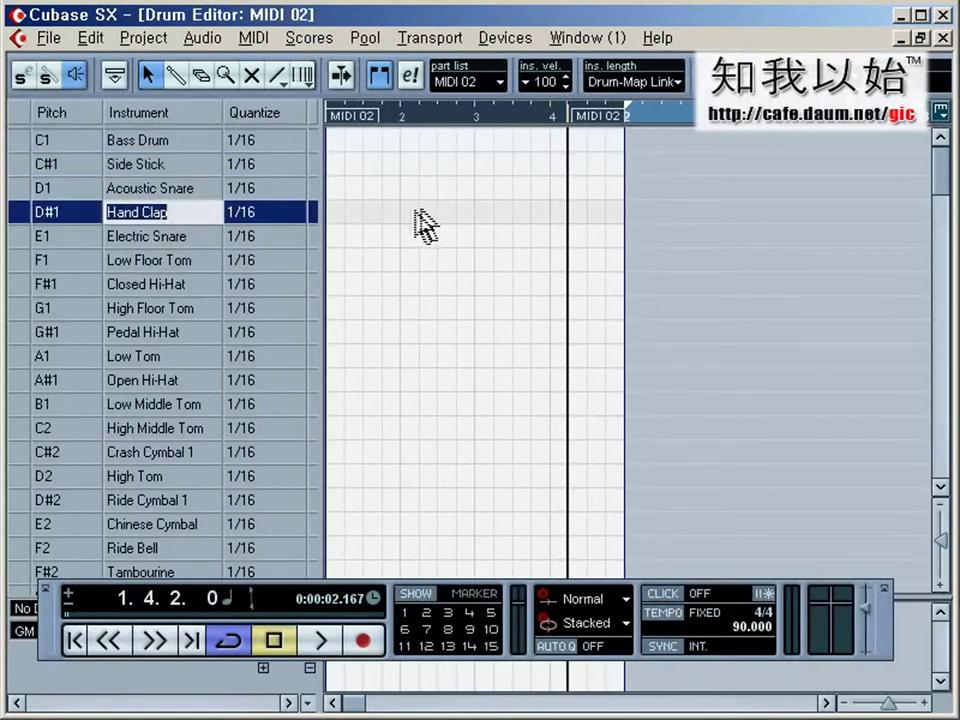
{"action": "left_click", "coordinate": [53, 238]}
{"action": "left_click", "coordinate": [60, 258]}
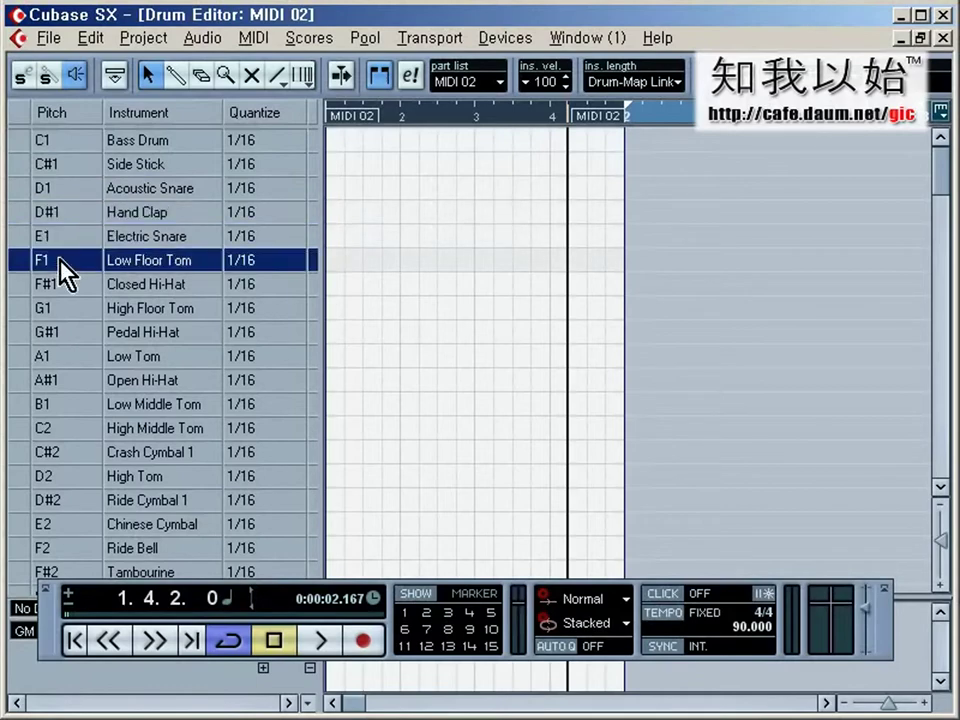
Raise the Drum Editor's Active Drum Lane Intensity to about 80 percent of its range, accept, and select the Open Hi-Hat lane.
{"action": "left_click", "coordinate": [45, 38]}
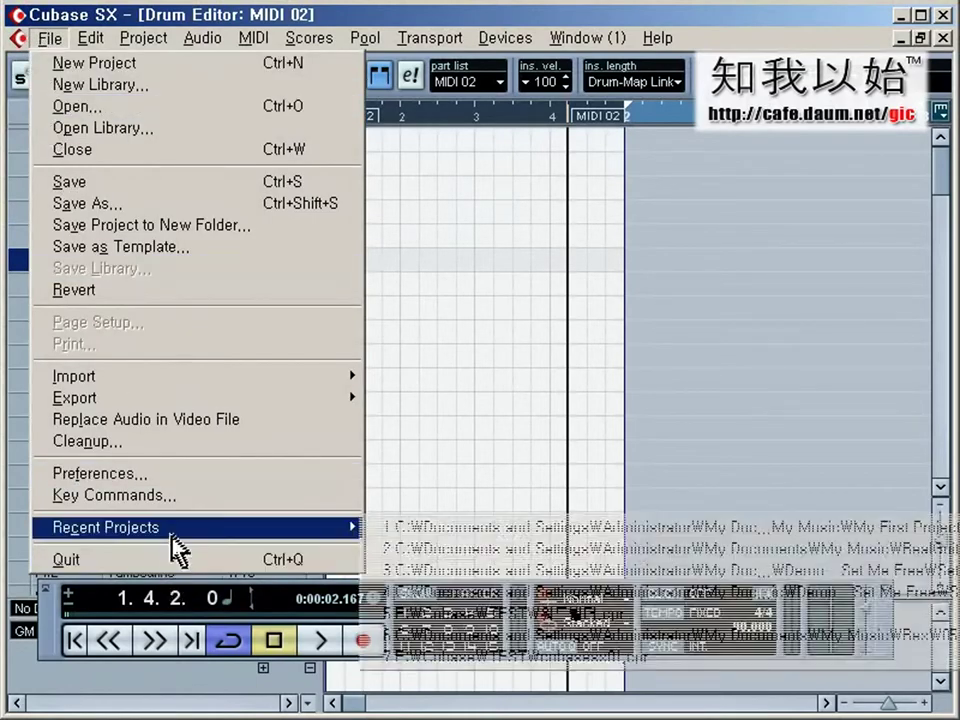
{"action": "left_click", "coordinate": [168, 473]}
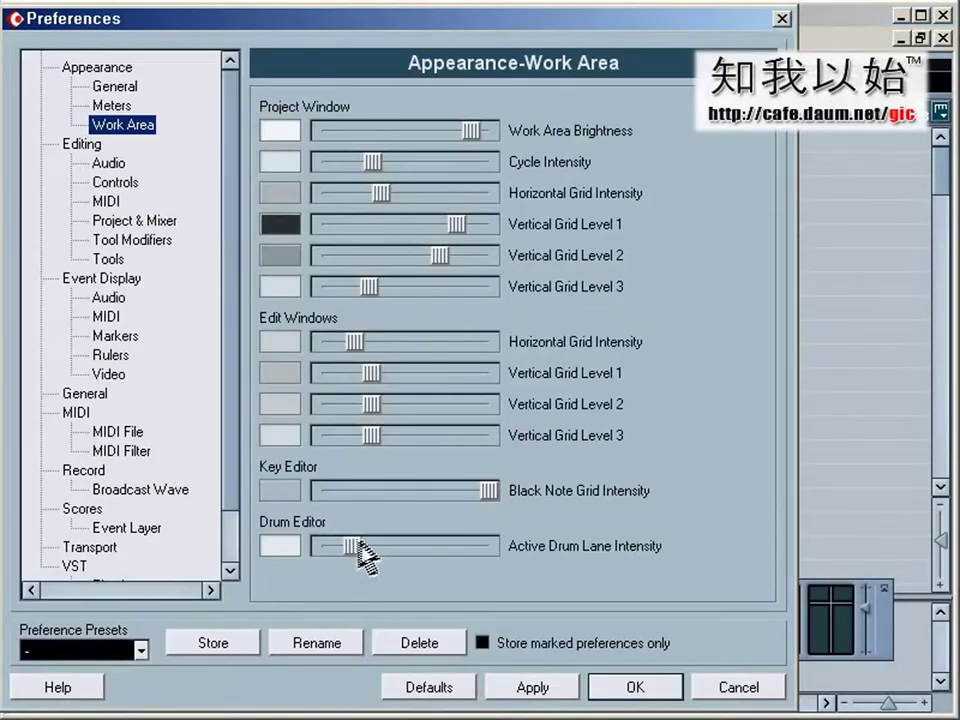
{"action": "left_click_drag", "start_coordinate": [352, 546], "coordinate": [461, 546]}
{"action": "left_click", "coordinate": [535, 688]}
{"action": "left_click", "coordinate": [615, 690]}
{"action": "left_click_drag", "start_coordinate": [146, 311], "coordinate": [50, 380]}
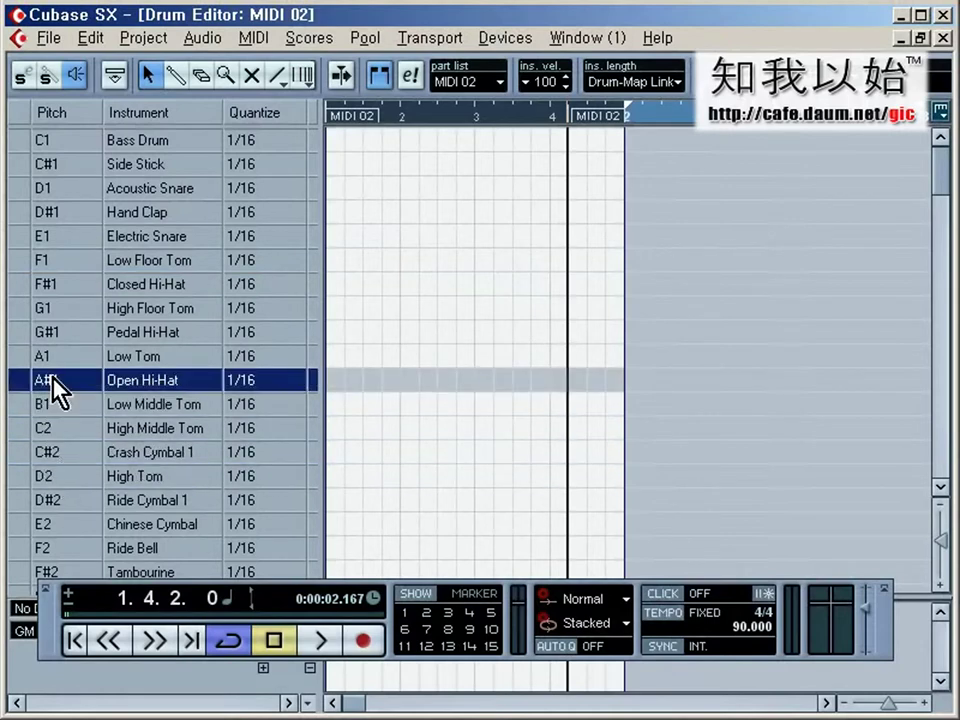